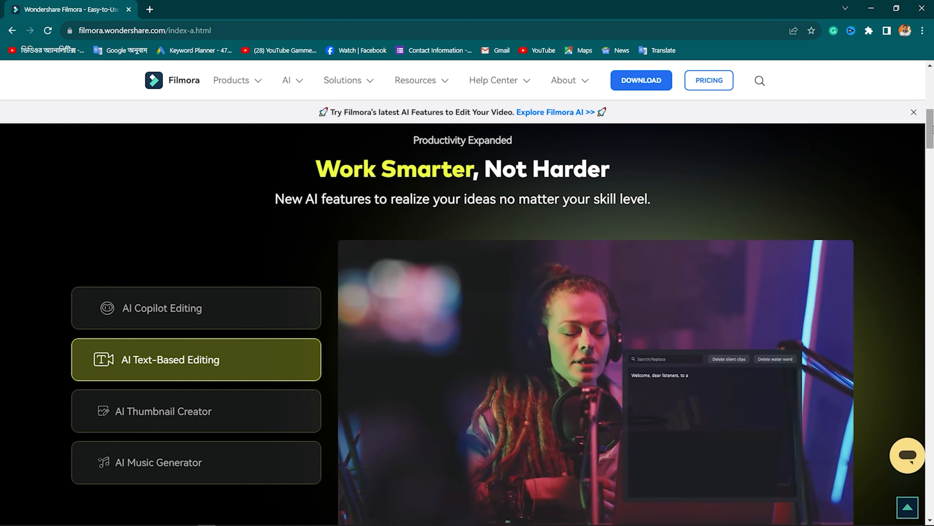
Look through the AI editing feature previews and the template productivity features on the Filmora homepage
{"action": "scroll", "coordinate": [152, 351], "scroll_direction": "down", "scroll_amount": 1}
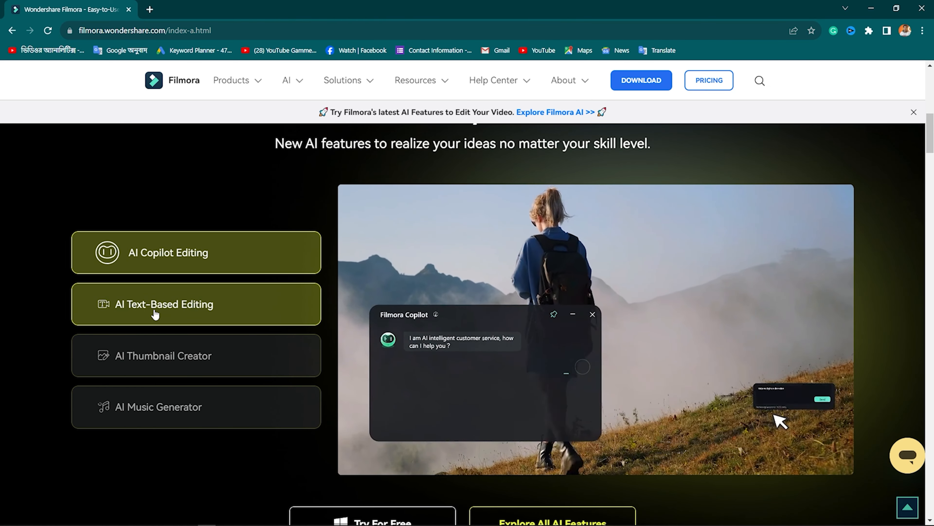
{"action": "left_click", "coordinate": [153, 312]}
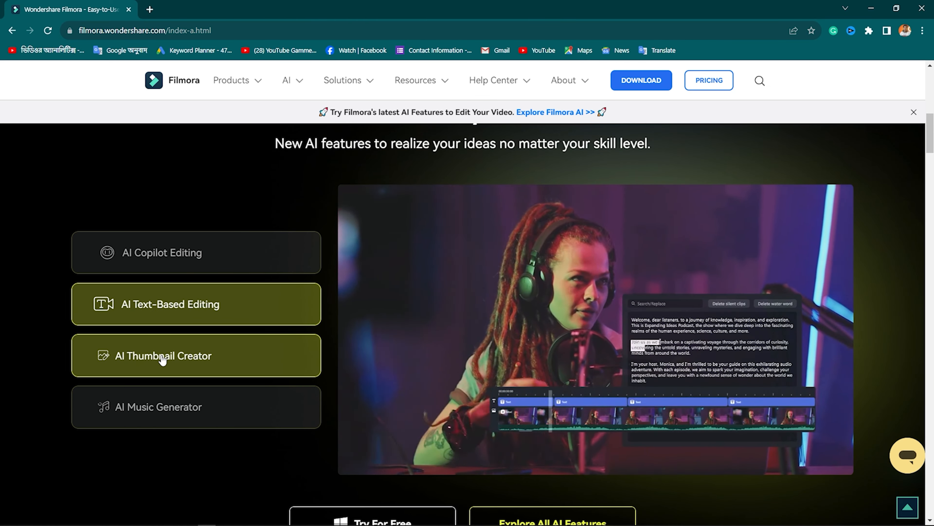
{"action": "left_click", "coordinate": [162, 359]}
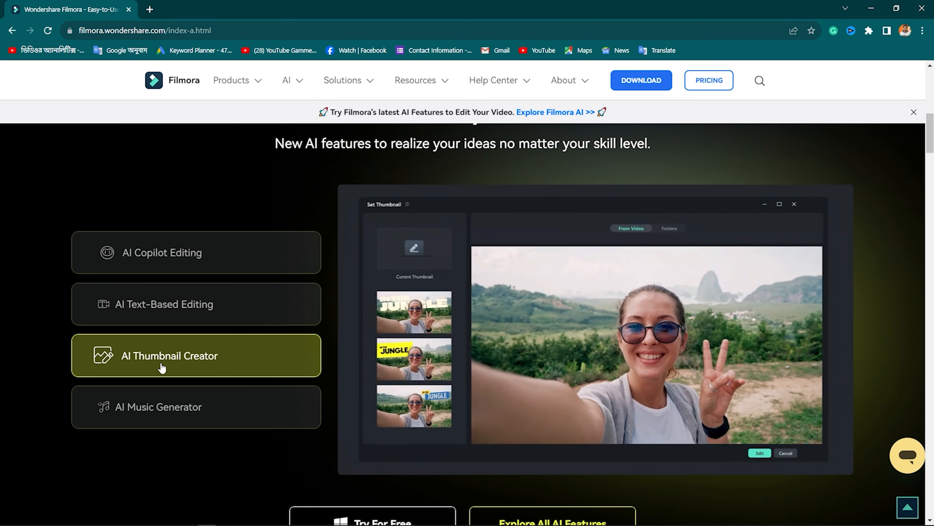
{"action": "left_click", "coordinate": [151, 412]}
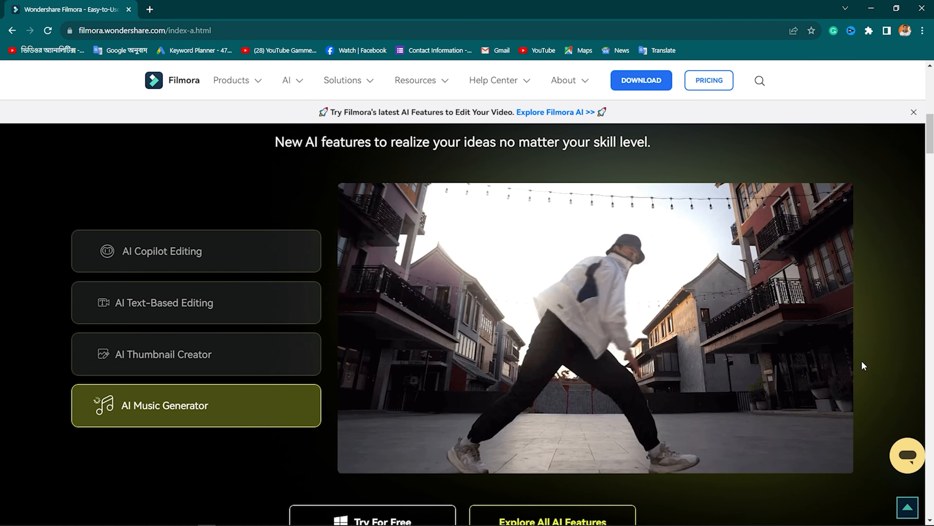
{"action": "left_click_drag", "start_coordinate": [931, 123], "coordinate": [932, 172]}
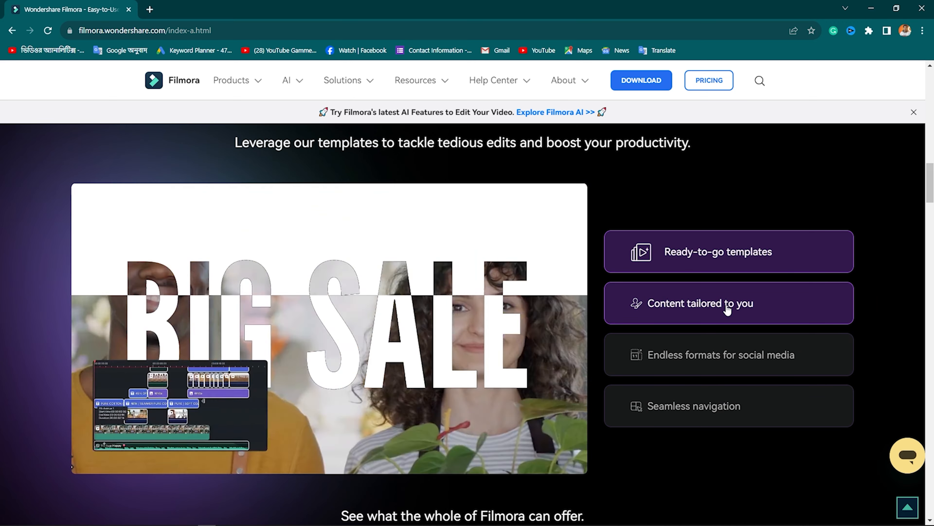
{"action": "mouse_move", "coordinate": [713, 359]}
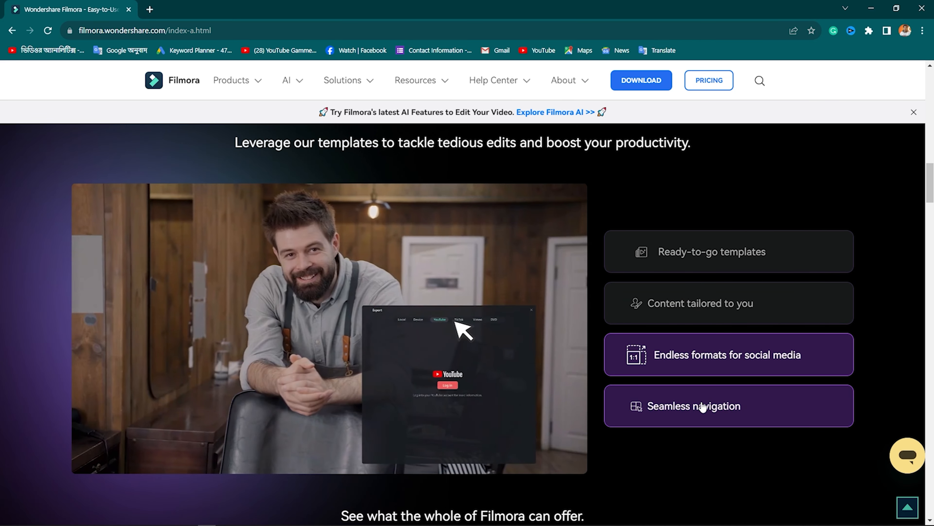
{"action": "mouse_move", "coordinate": [703, 409]}
{"action": "left_click_drag", "start_coordinate": [931, 186], "coordinate": [931, 219]}
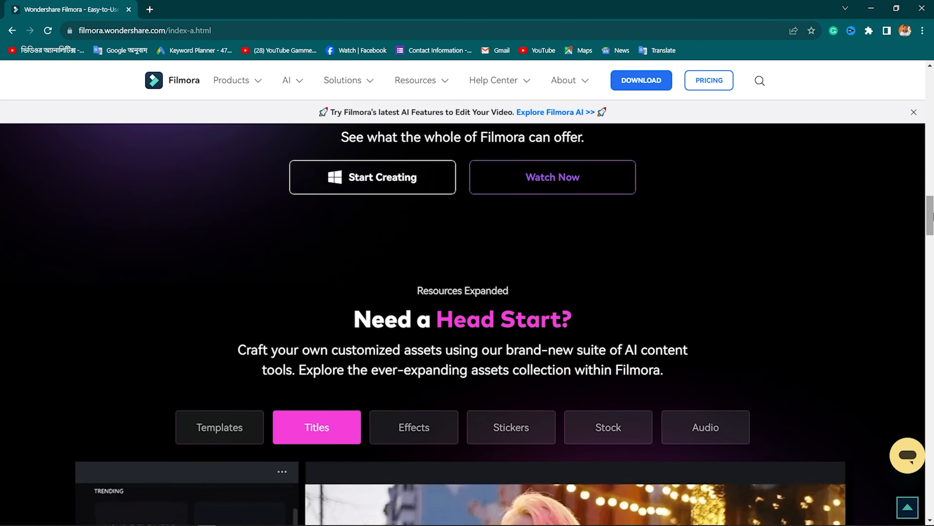
Preview the Templates, Titles, Effects, Stickers, Stock and Audio asset categories and browse the rest of the Filmora homepage
{"action": "scroll", "coordinate": [221, 165], "scroll_direction": "down", "scroll_amount": 5}
{"action": "left_click", "coordinate": [211, 150]}
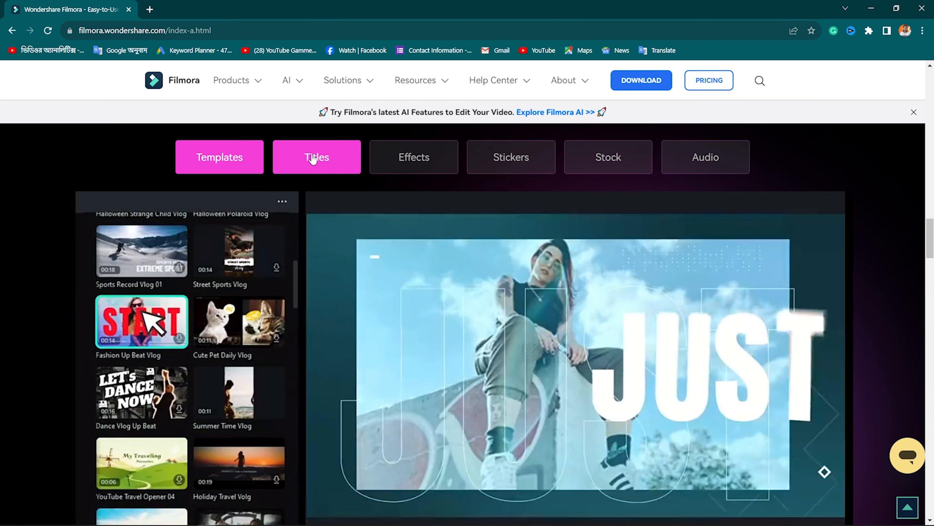
{"action": "left_click", "coordinate": [317, 157]}
{"action": "left_click", "coordinate": [439, 170]}
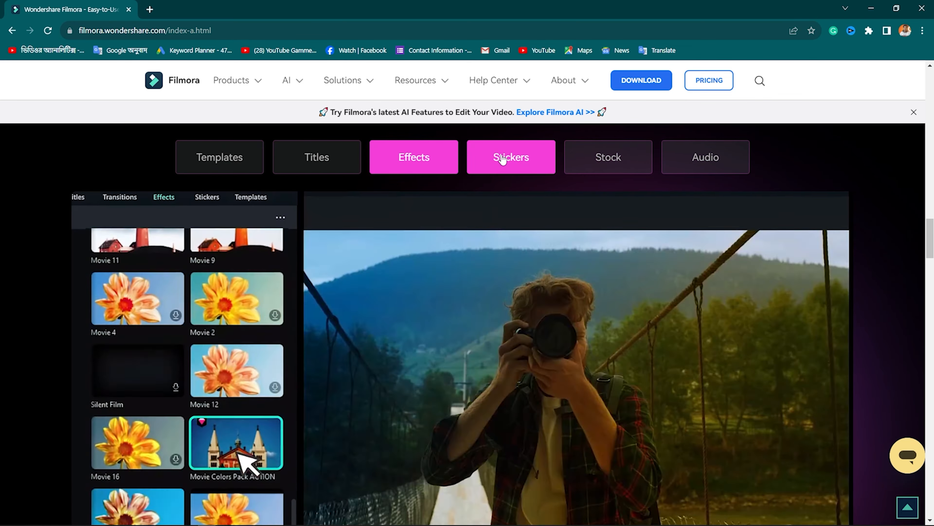
{"action": "left_click", "coordinate": [494, 171]}
{"action": "left_click", "coordinate": [606, 169]}
{"action": "left_click", "coordinate": [713, 163]}
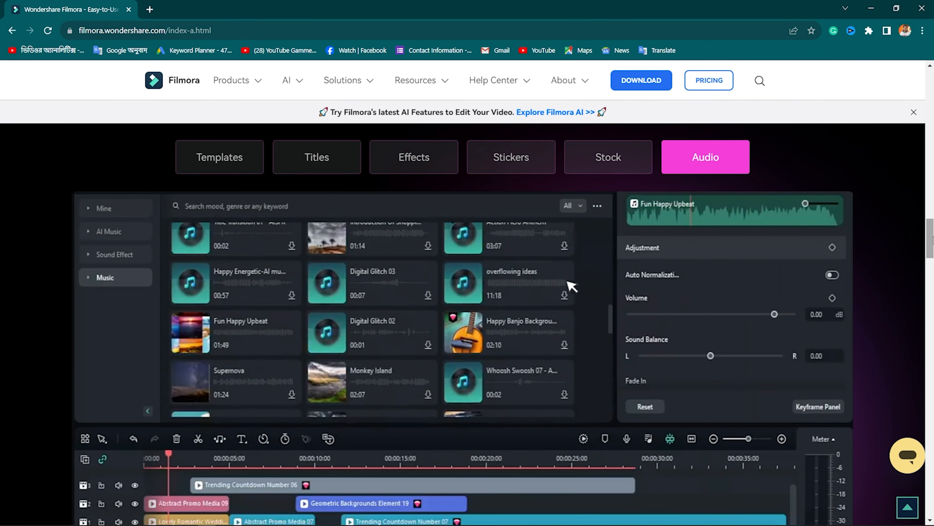
{"action": "scroll", "coordinate": [595, 253], "scroll_direction": "down", "scroll_amount": 3}
{"action": "scroll", "coordinate": [594, 253], "scroll_direction": "down", "scroll_amount": 15}
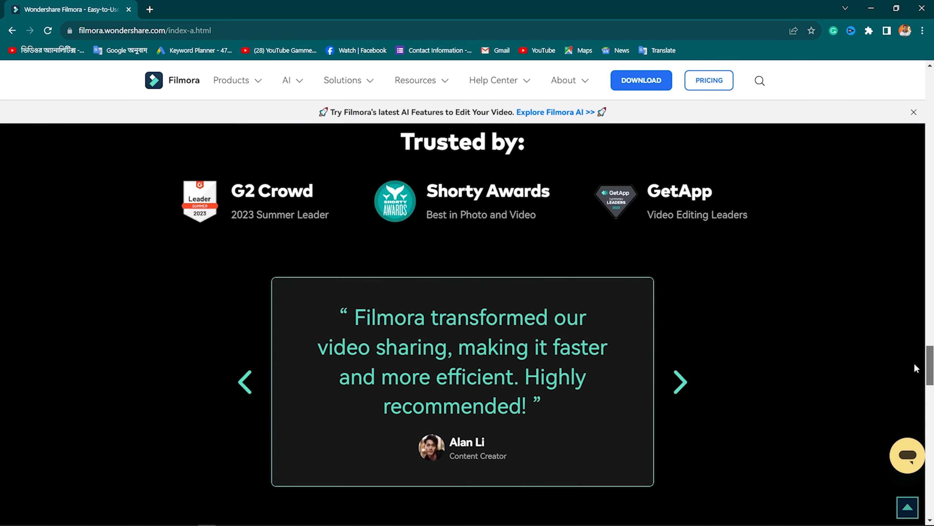
{"action": "left_click_drag", "start_coordinate": [930, 366], "coordinate": [930, 224]}
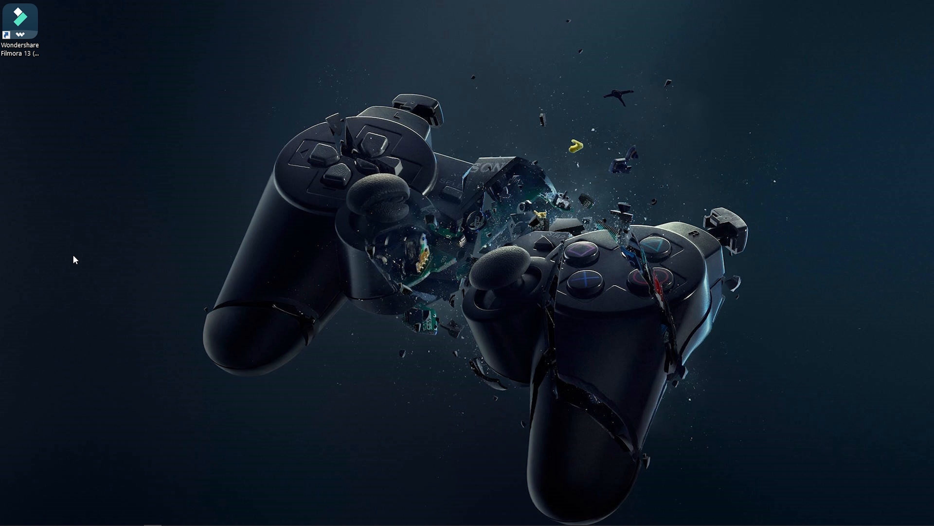
Switch to Wondershare Filmora 13 and open the local project Untitled 5.wfpbundle
{"action": "left_click", "coordinate": [28, 45]}
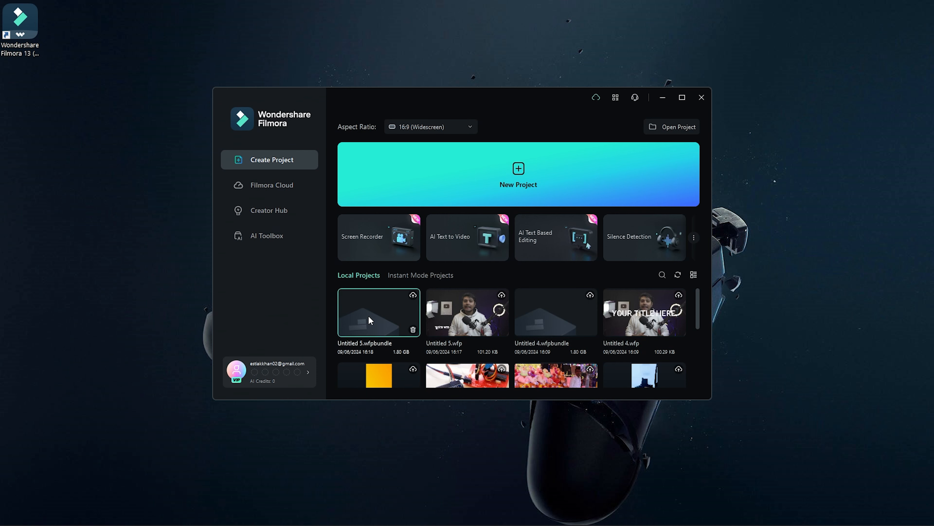
{"action": "left_click", "coordinate": [369, 321]}
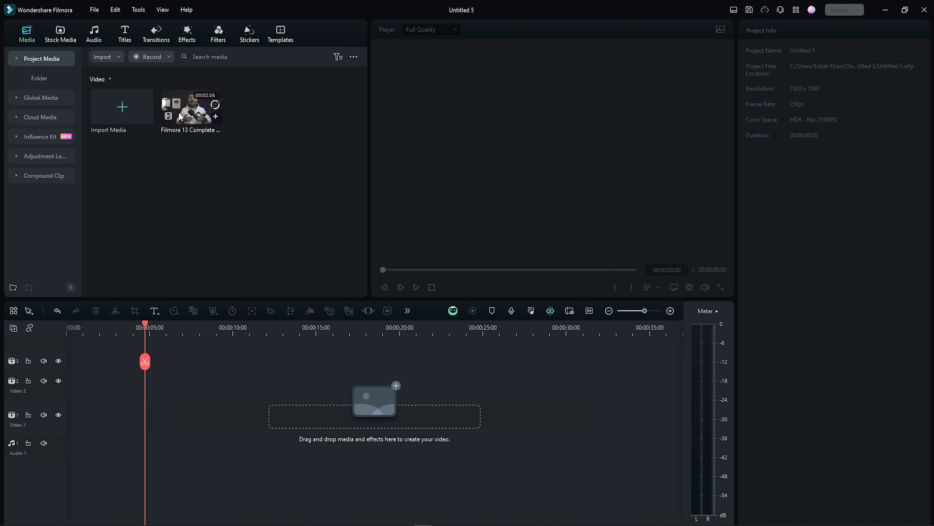
Place the Filmora 13 Complete Tutorial clip at the start of the Video 2 track
{"action": "left_click_drag", "start_coordinate": [181, 117], "coordinate": [71, 405]}
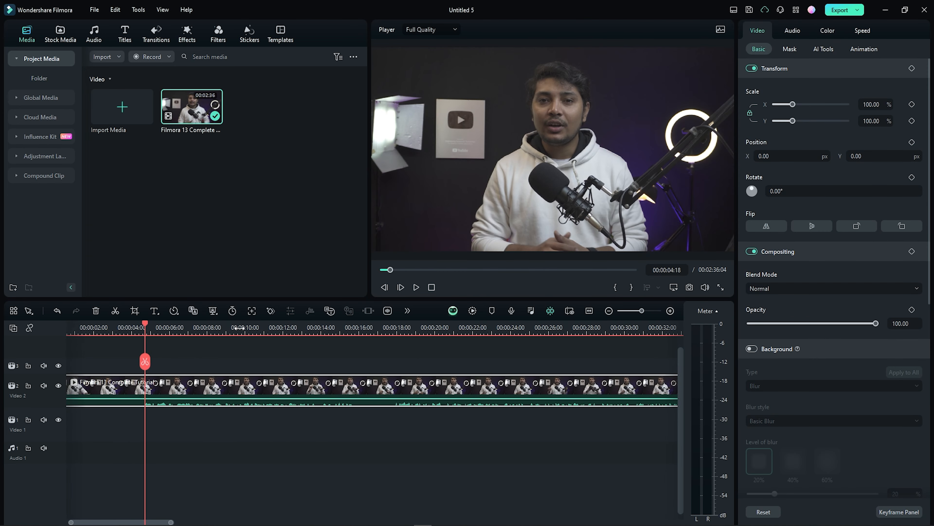
{"action": "left_click_drag", "start_coordinate": [240, 328], "coordinate": [205, 325]}
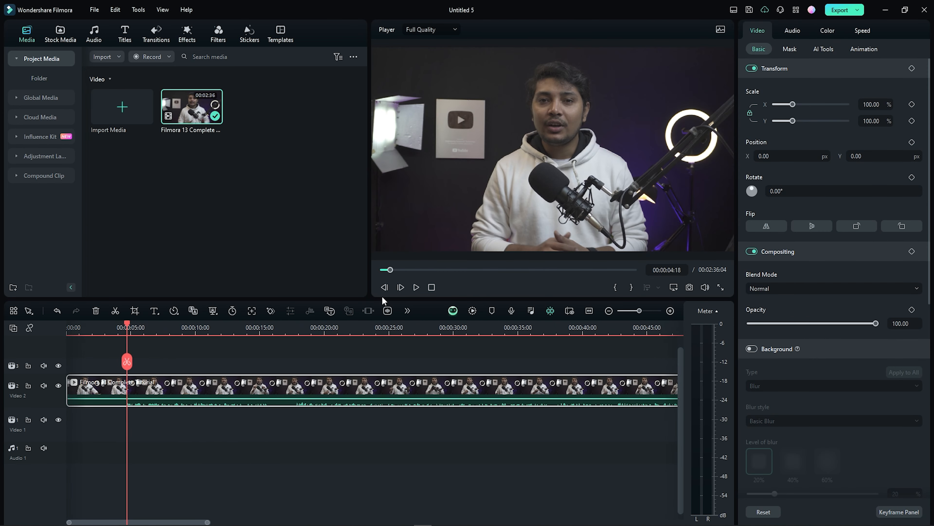
{"action": "left_click_drag", "start_coordinate": [381, 298], "coordinate": [373, 346]}
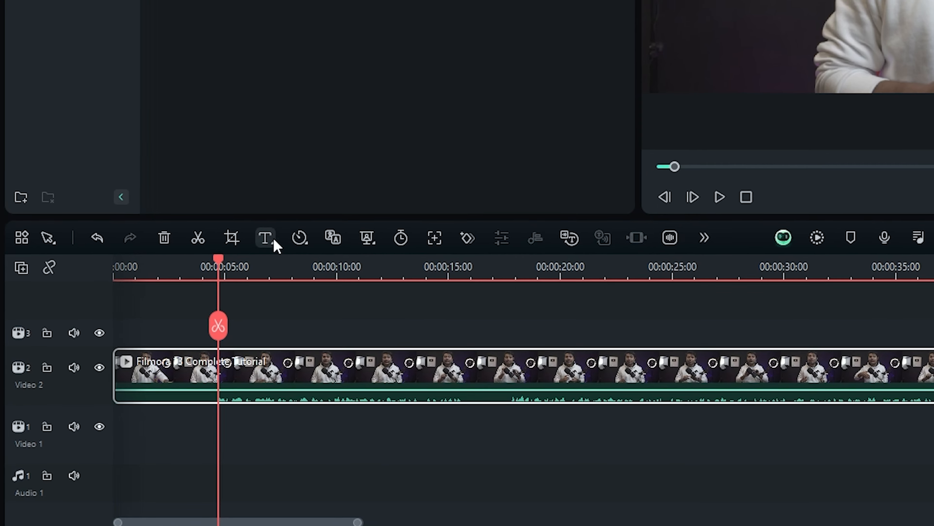
Add a Quick Text title at 00:00:04:18 and move it to video track 3, above the talking-head clip
{"action": "left_click", "coordinate": [271, 242]}
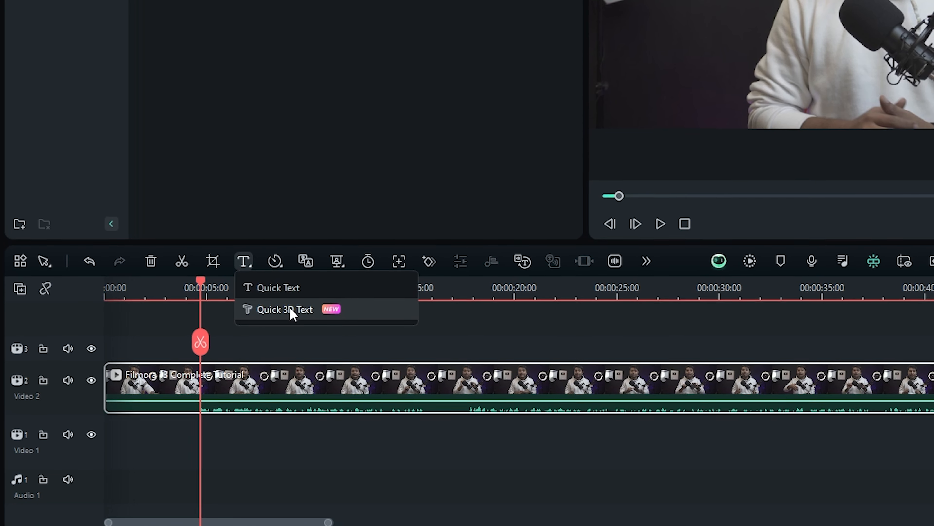
{"action": "left_click", "coordinate": [286, 291]}
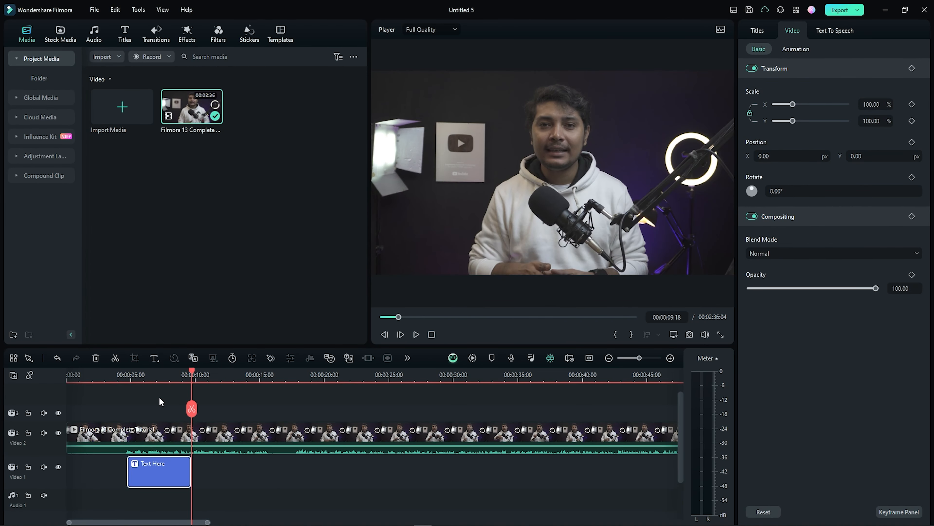
{"action": "left_click", "coordinate": [160, 375]}
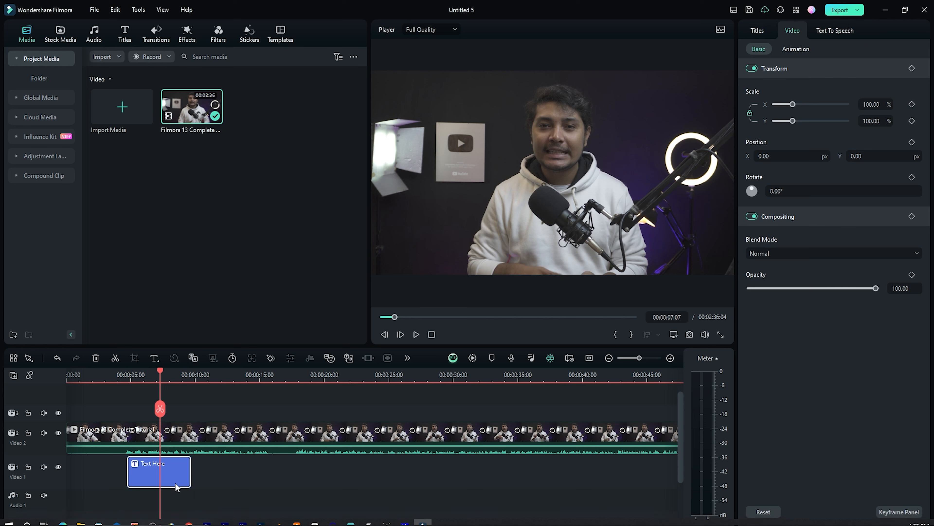
{"action": "left_click_drag", "start_coordinate": [175, 482], "coordinate": [174, 414]}
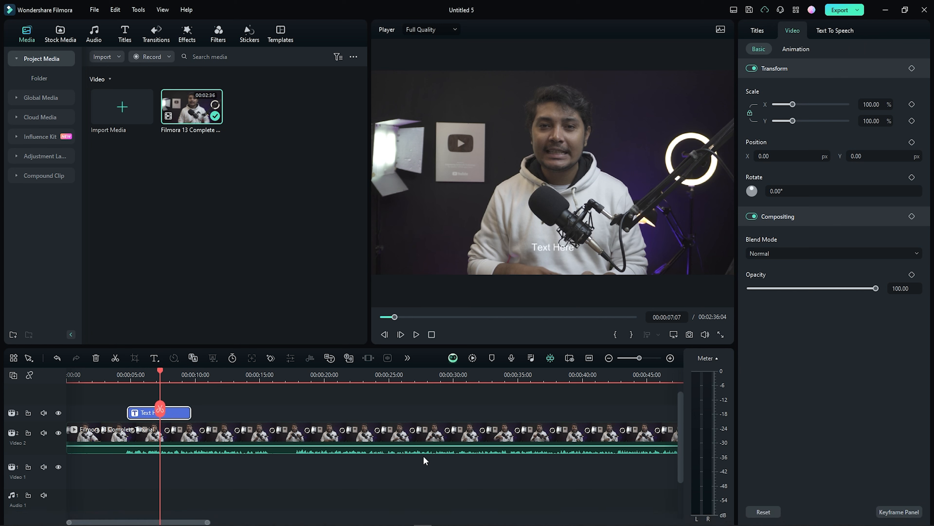
Add the Default Title from the Trending titles to video track 3 at 00:00:11:15
{"action": "left_click", "coordinate": [215, 438]}
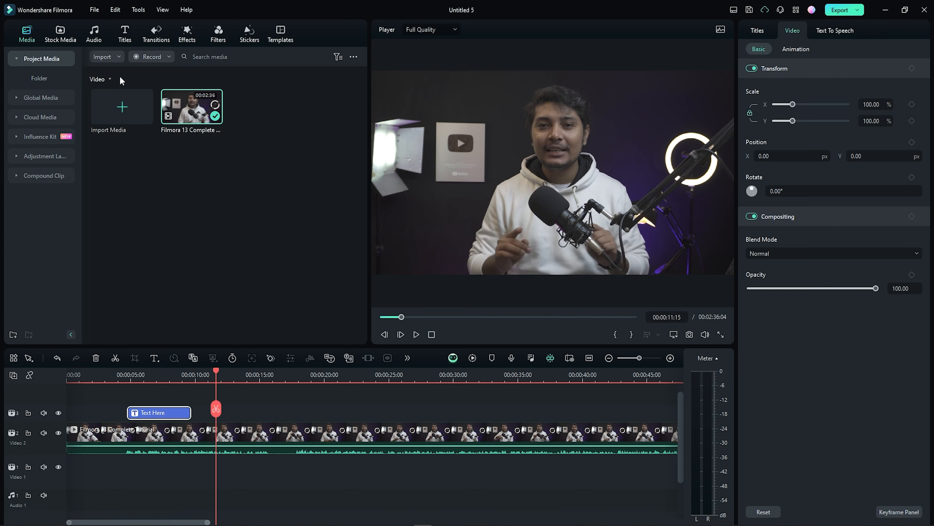
{"action": "left_click", "coordinate": [126, 34]}
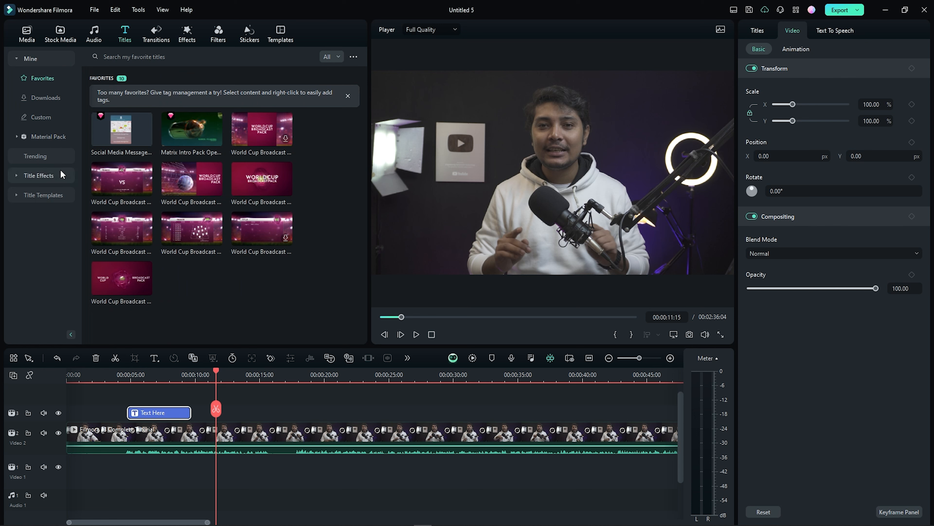
{"action": "left_click", "coordinate": [33, 156]}
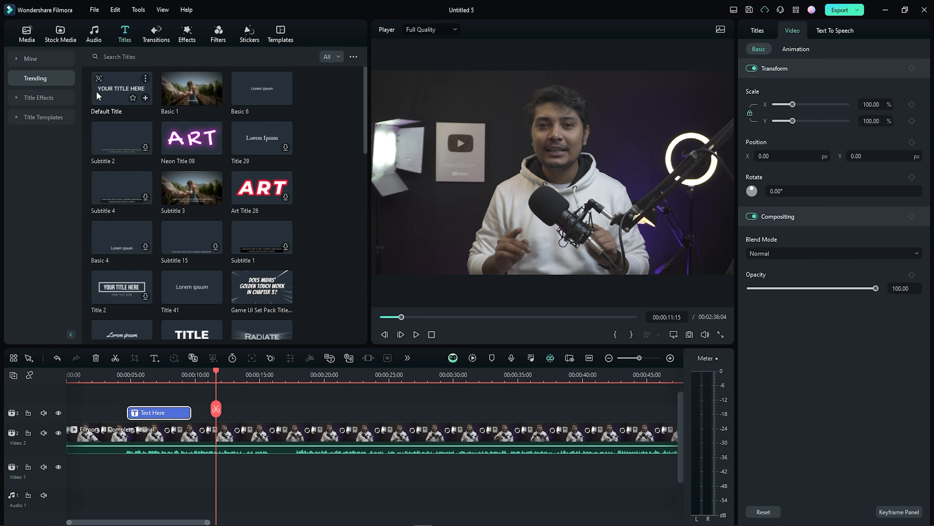
{"action": "left_click_drag", "start_coordinate": [117, 89], "coordinate": [219, 417]}
Shrink the YOUR TITLE HERE text to a scale of about 32 and move it down to about Y -438 px, horizontally centred
{"action": "left_click", "coordinate": [509, 176]}
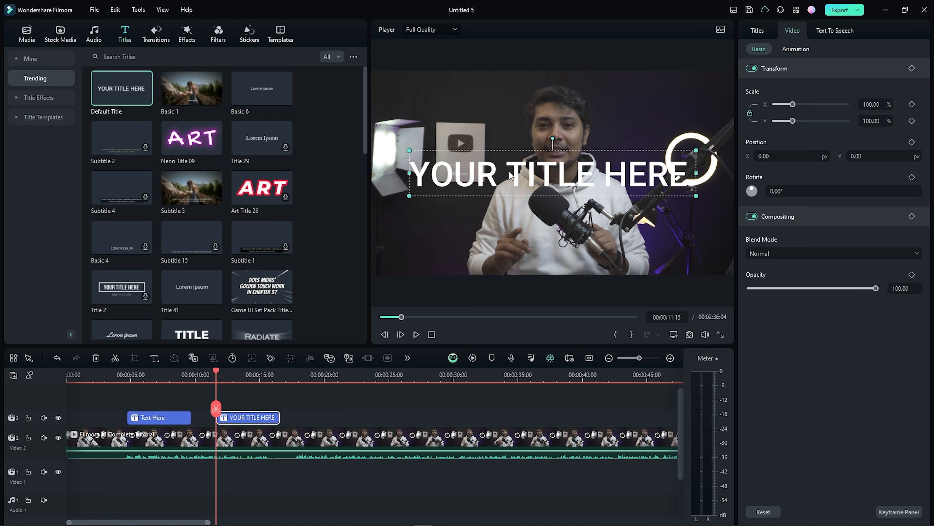
{"action": "left_click_drag", "start_coordinate": [694, 179], "coordinate": [563, 180]}
{"action": "left_click_drag", "start_coordinate": [454, 182], "coordinate": [543, 253]}
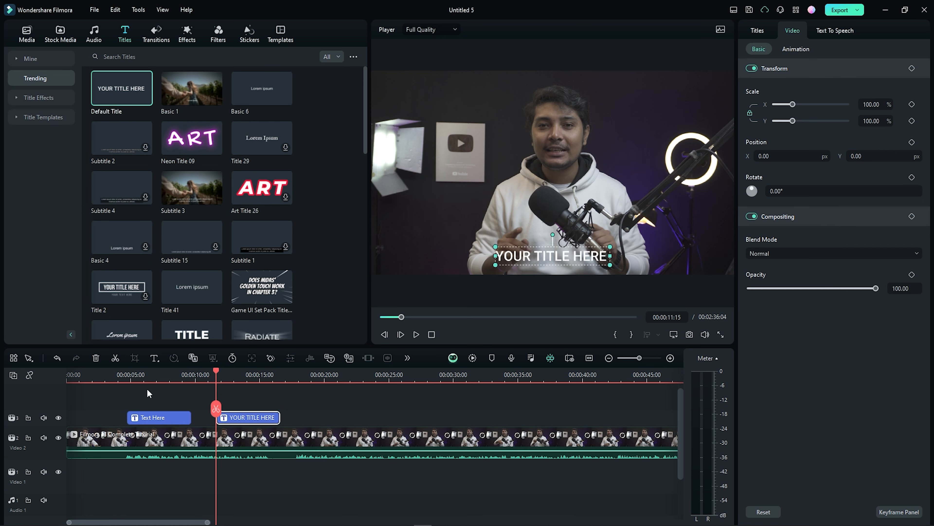
Compare how the Text Here and YOUR TITLE HERE titles look over the video
{"action": "left_click", "coordinate": [162, 380]}
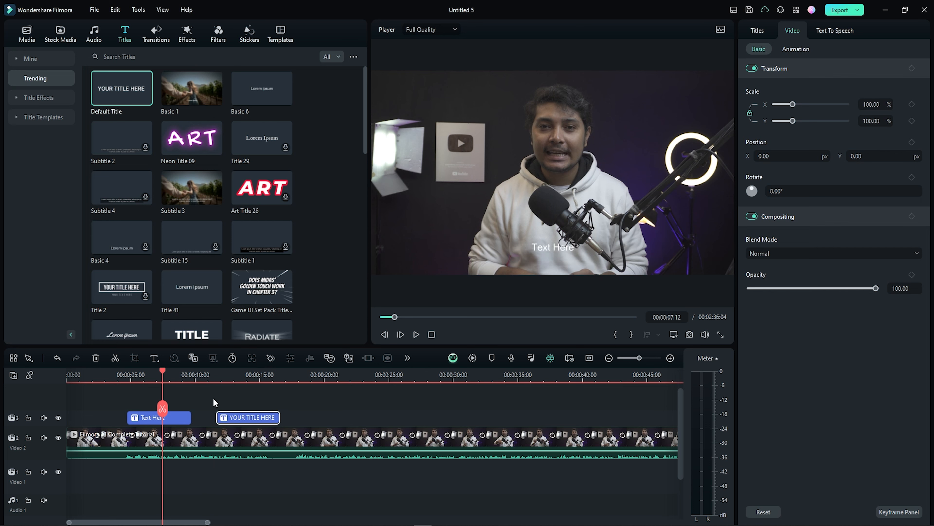
{"action": "left_click", "coordinate": [249, 380]}
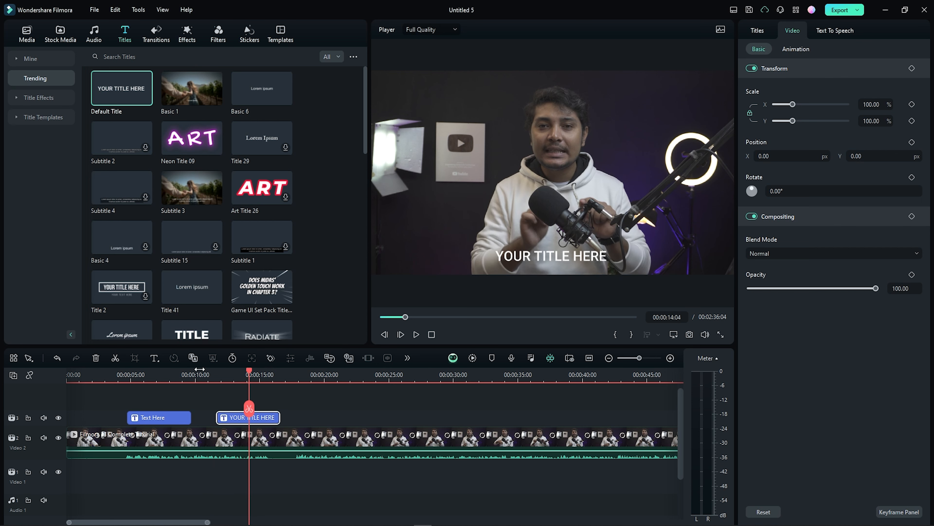
{"action": "left_click", "coordinate": [545, 259]}
{"action": "left_click_drag", "start_coordinate": [262, 379], "coordinate": [236, 373]}
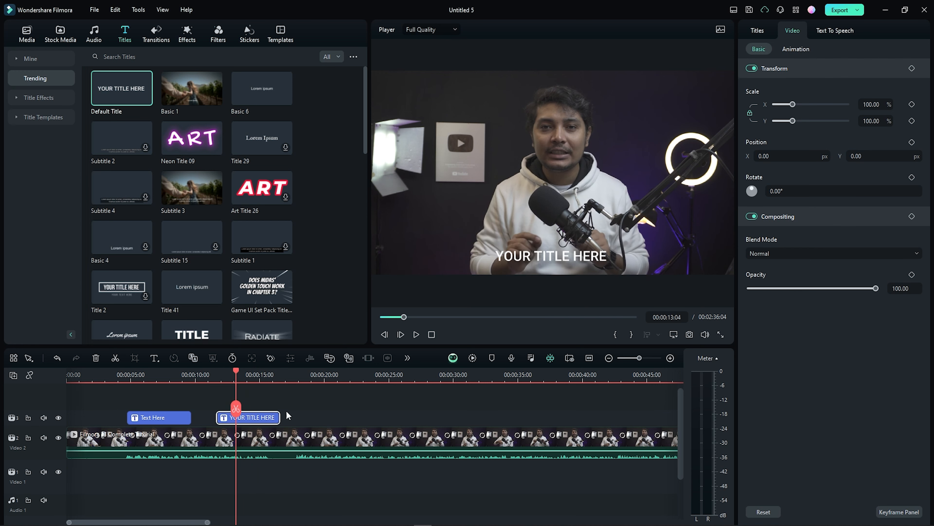
Replace the YOUR TITLE HERE wording with the person's full name in capital letters
{"action": "left_click", "coordinate": [755, 31]}
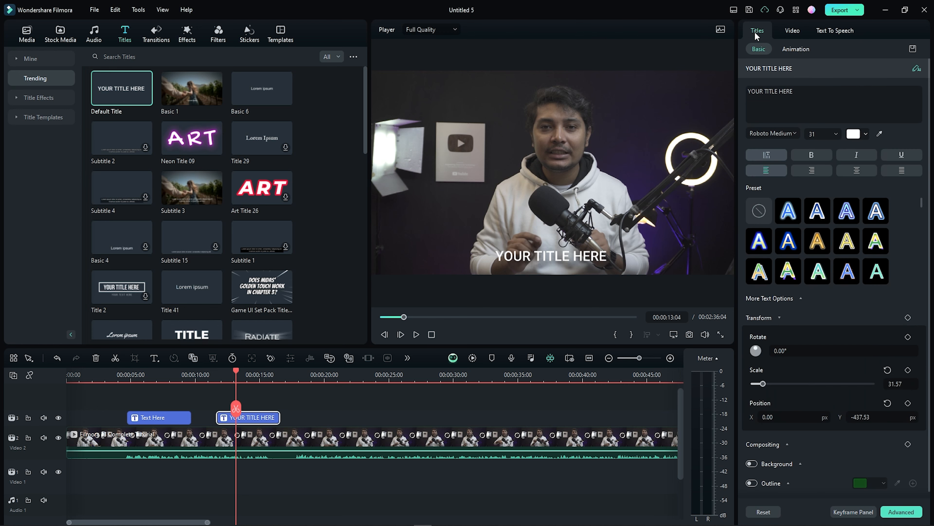
{"action": "left_click_drag", "start_coordinate": [794, 91], "coordinate": [710, 91]}
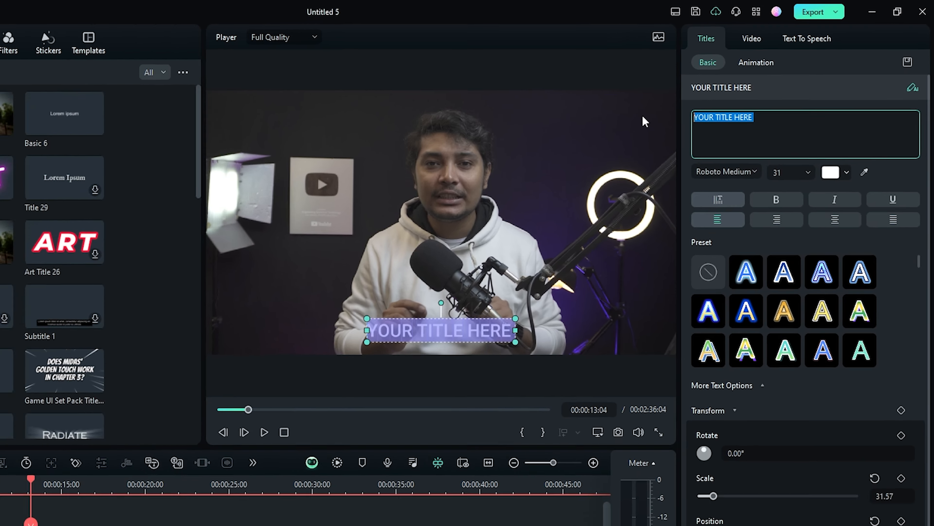
{"action": "type", "text": "JHUMAN KHAN"}
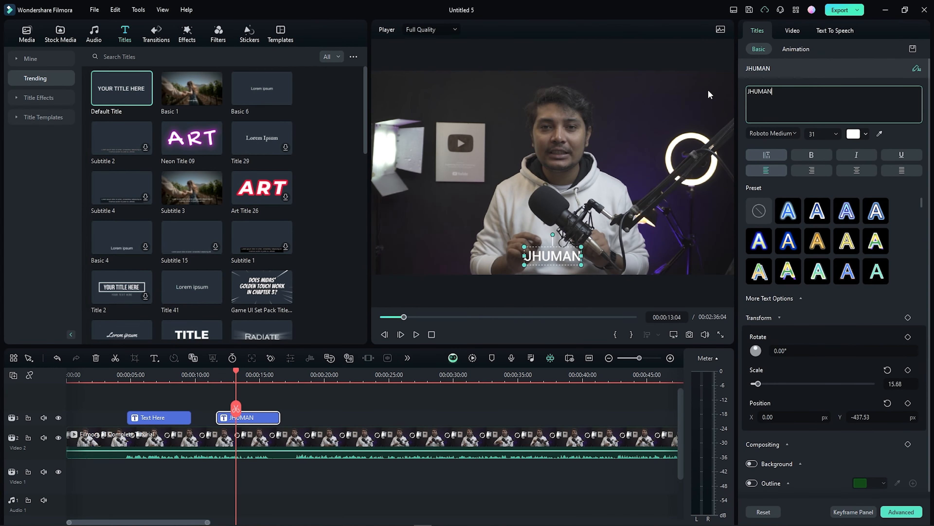
Set the name title's font to Roboto Medium and its font size to 20
{"action": "left_click", "coordinate": [792, 134]}
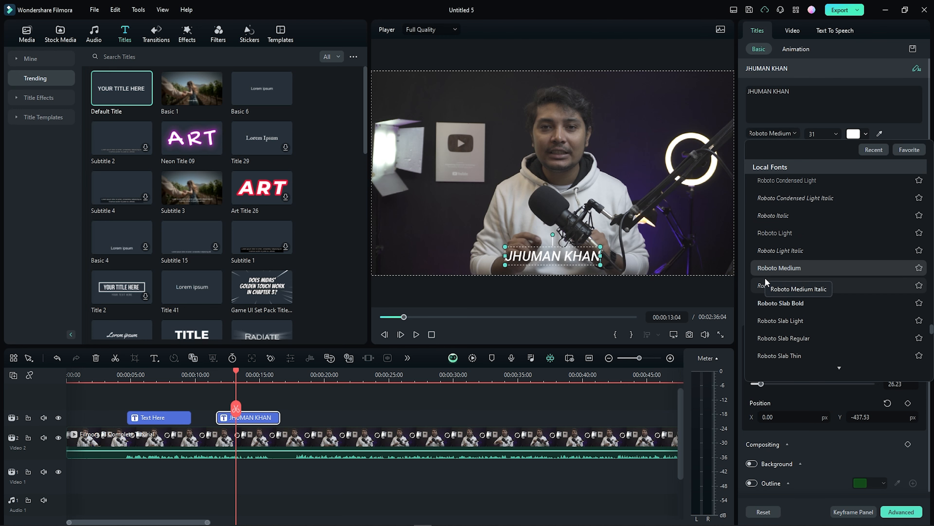
{"action": "left_click", "coordinate": [768, 270]}
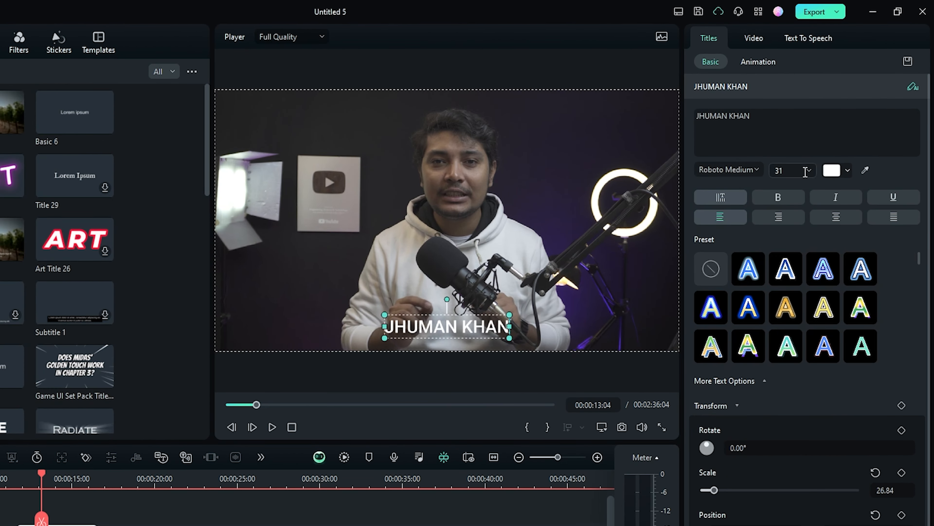
{"action": "left_click", "coordinate": [811, 170]}
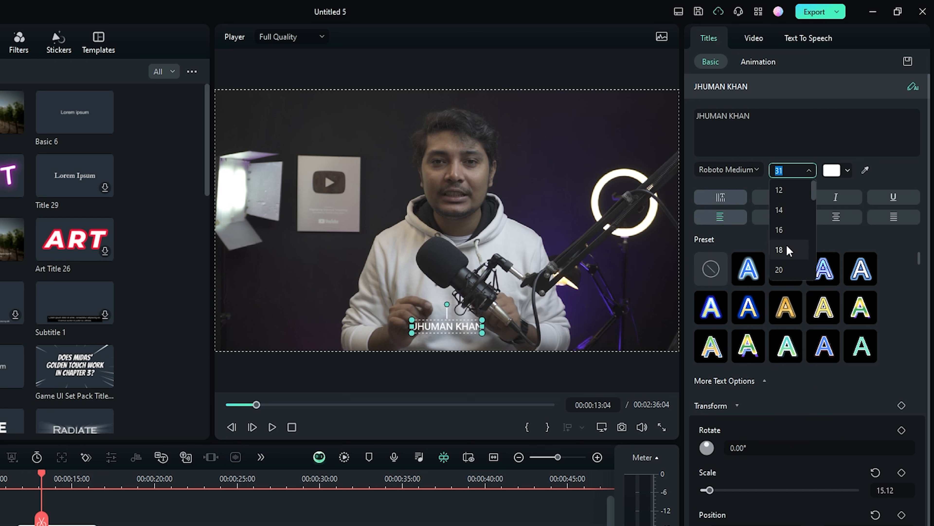
{"action": "left_click", "coordinate": [779, 270]}
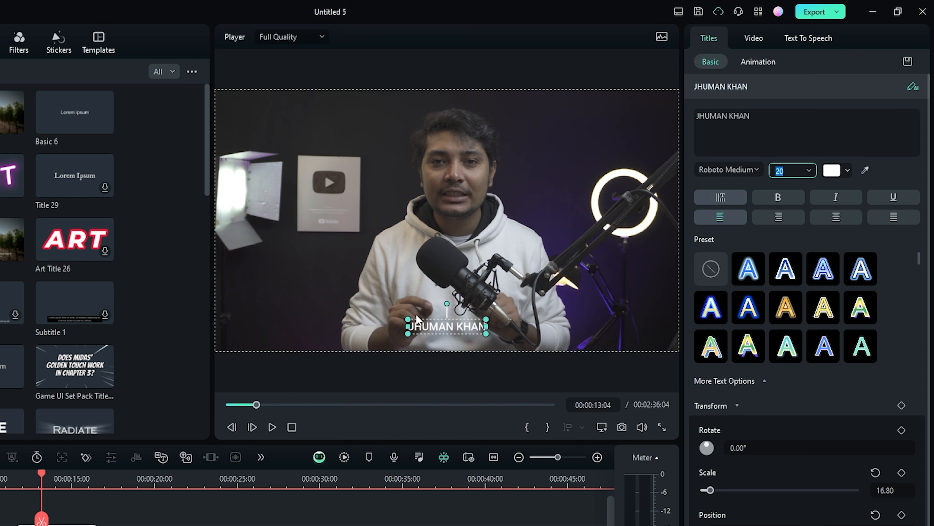
Enlarge the name title over the video to a scale of about 67 and centre it horizontally
{"action": "left_click_drag", "start_coordinate": [486, 316], "coordinate": [506, 316]}
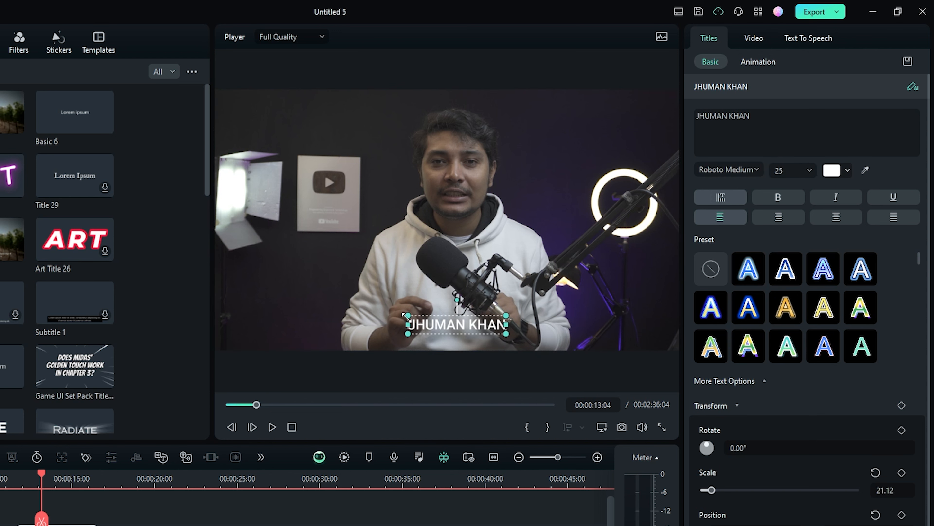
{"action": "left_click_drag", "start_coordinate": [407, 315], "coordinate": [286, 292]}
{"action": "left_click_drag", "start_coordinate": [502, 294], "coordinate": [573, 291]}
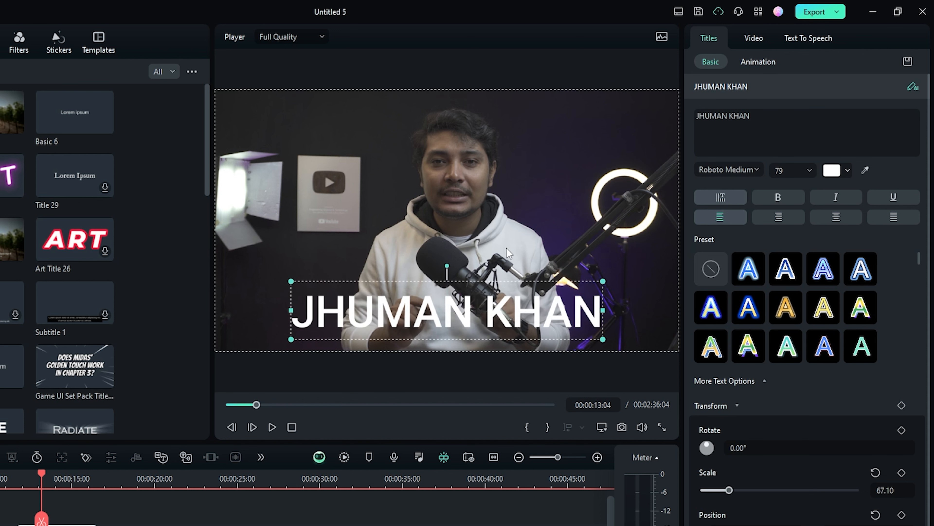
Try purple and light pink as the name's text colour and settle on yellow
{"action": "left_click", "coordinate": [847, 171]}
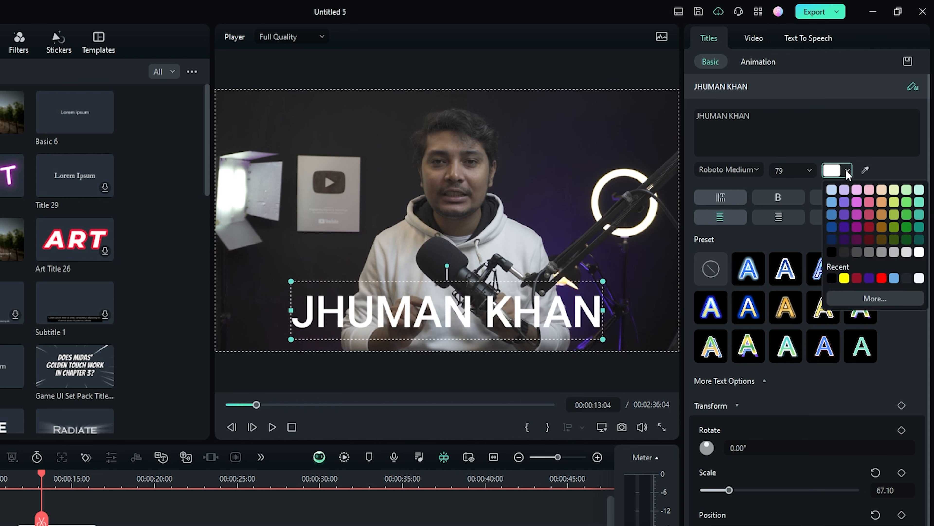
{"action": "left_click", "coordinate": [845, 213]}
{"action": "left_click", "coordinate": [848, 172]}
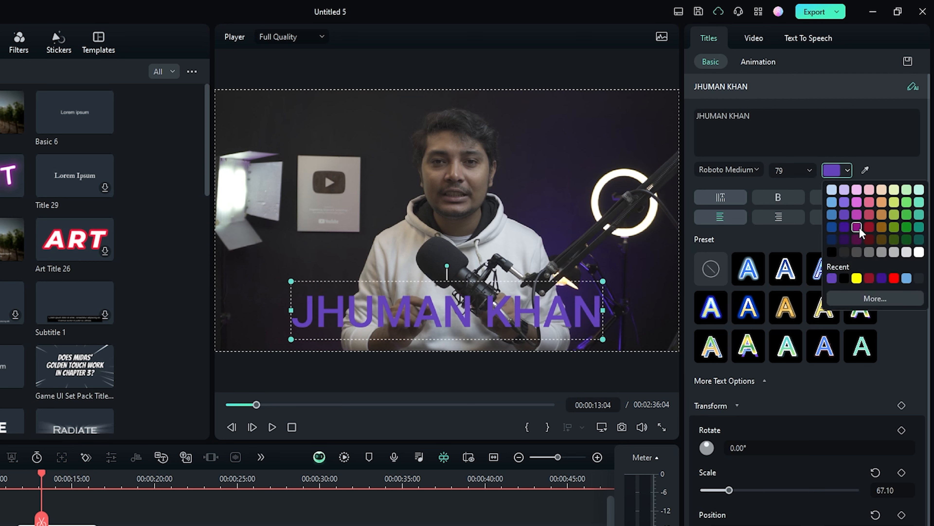
{"action": "left_click", "coordinate": [871, 213]}
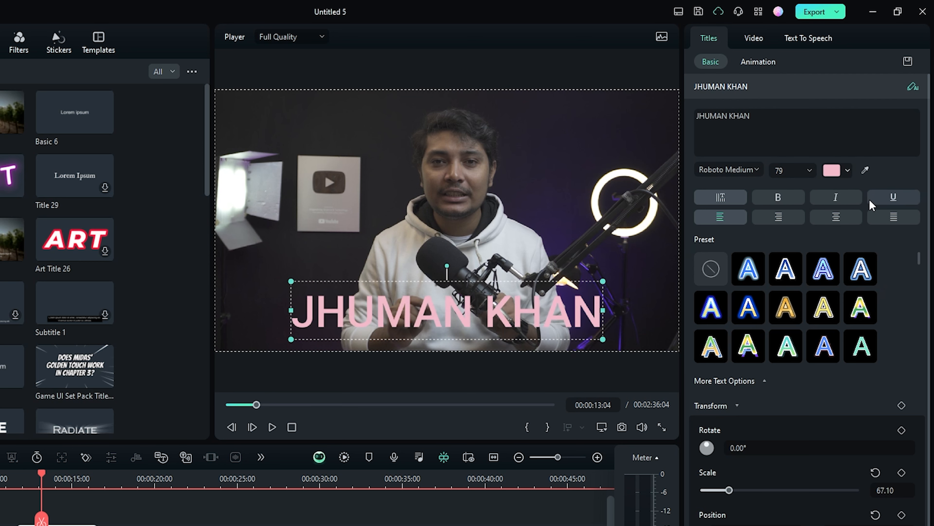
{"action": "left_click", "coordinate": [850, 173]}
{"action": "left_click", "coordinate": [866, 277]}
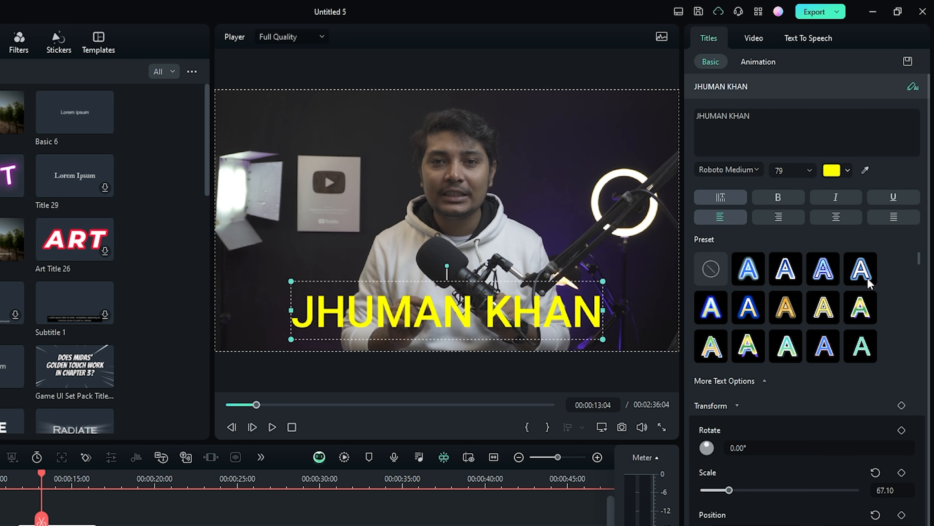
Sample a dark purple from the video background for the name's text, and set the colour back to yellow
{"action": "left_click", "coordinate": [865, 170]}
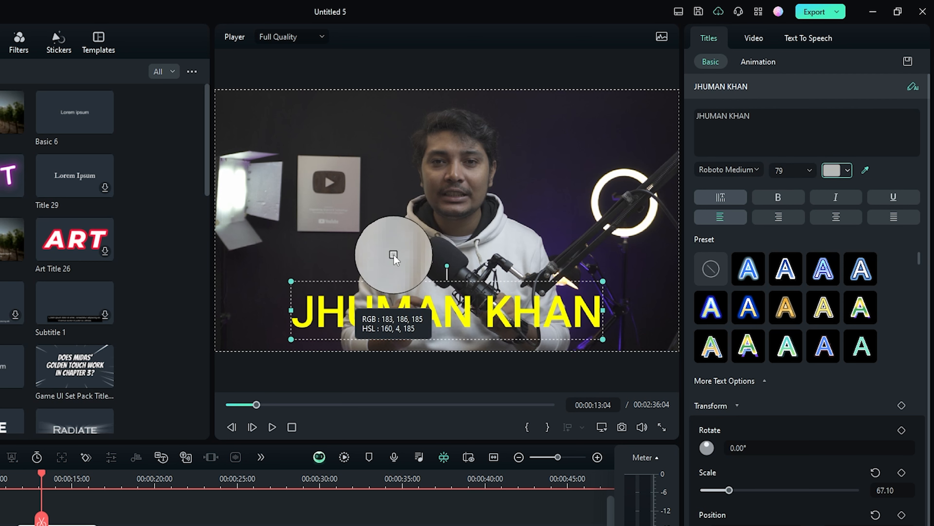
{"action": "left_click", "coordinate": [558, 223]}
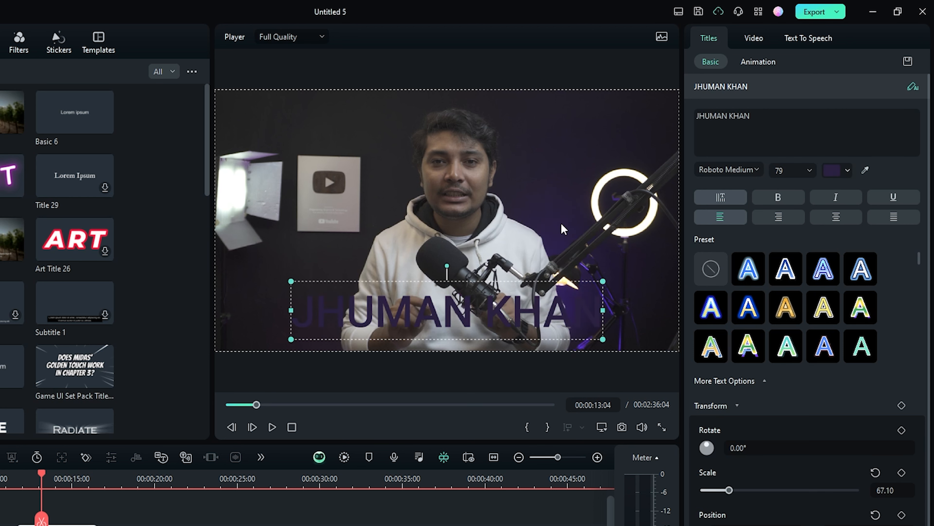
{"action": "left_click", "coordinate": [847, 170]}
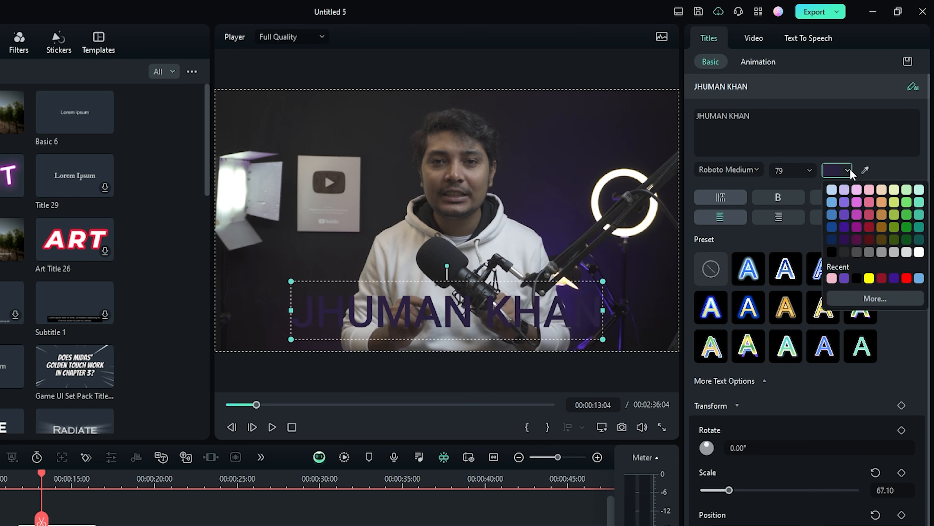
{"action": "left_click", "coordinate": [864, 276]}
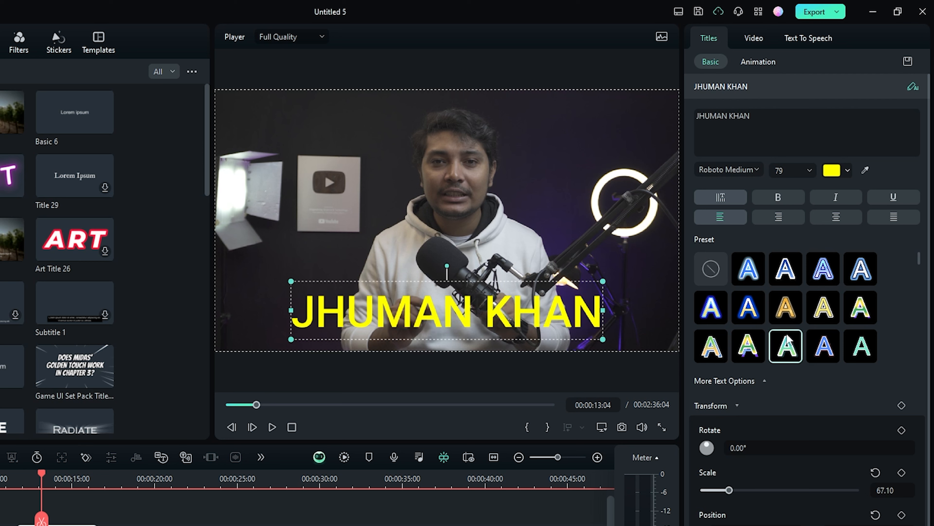
Apply the blue letter preset with an orange glow to the name and turn on a black Color Fill background
{"action": "scroll", "coordinate": [782, 342], "scroll_direction": "down", "scroll_amount": 3}
{"action": "left_click", "coordinate": [786, 276]}
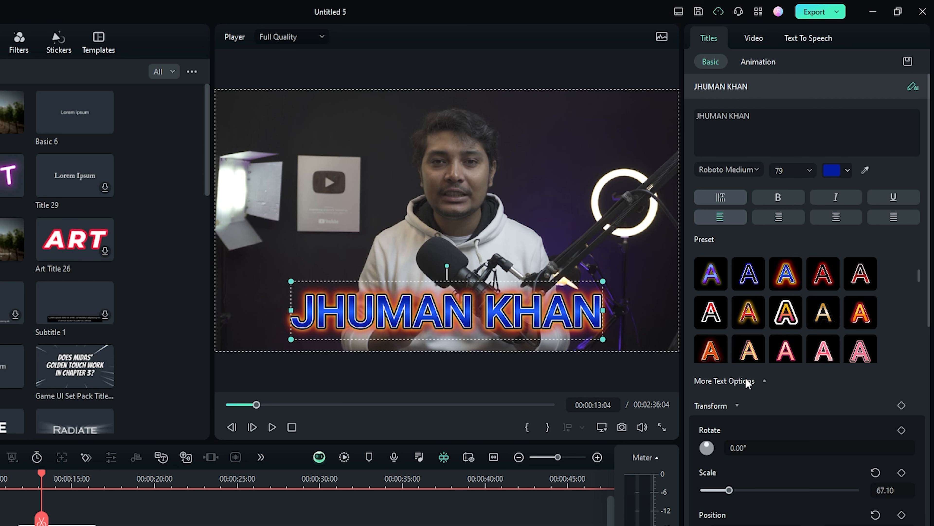
{"action": "left_click", "coordinate": [732, 382]}
{"action": "scroll", "coordinate": [820, 383], "scroll_direction": "down", "scroll_amount": 5}
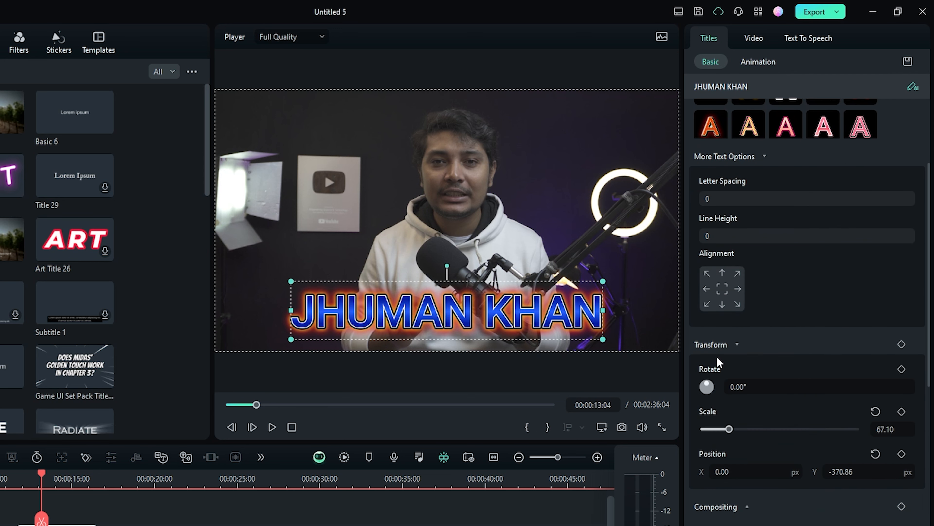
{"action": "scroll", "coordinate": [718, 362], "scroll_direction": "down", "scroll_amount": 4}
{"action": "left_click", "coordinate": [707, 345]}
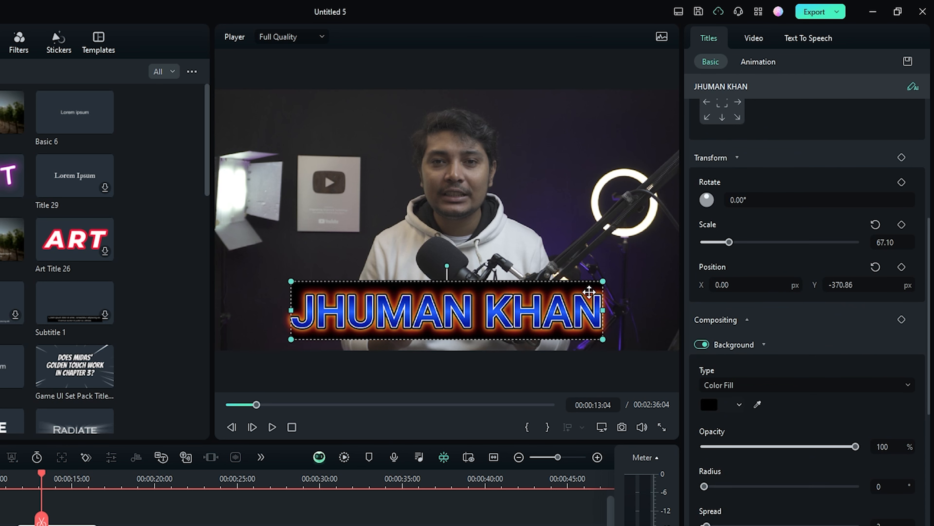
Shrink the name title to a scale of about 42, centre it horizontally, and clear its preset style
{"action": "left_click_drag", "start_coordinate": [603, 281], "coordinate": [484, 307]}
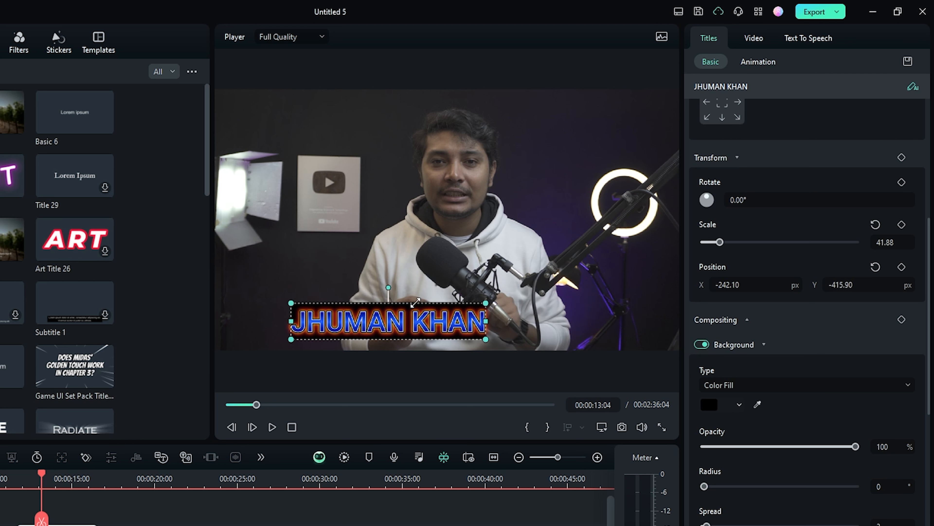
{"action": "left_click_drag", "start_coordinate": [359, 316], "coordinate": [420, 316]}
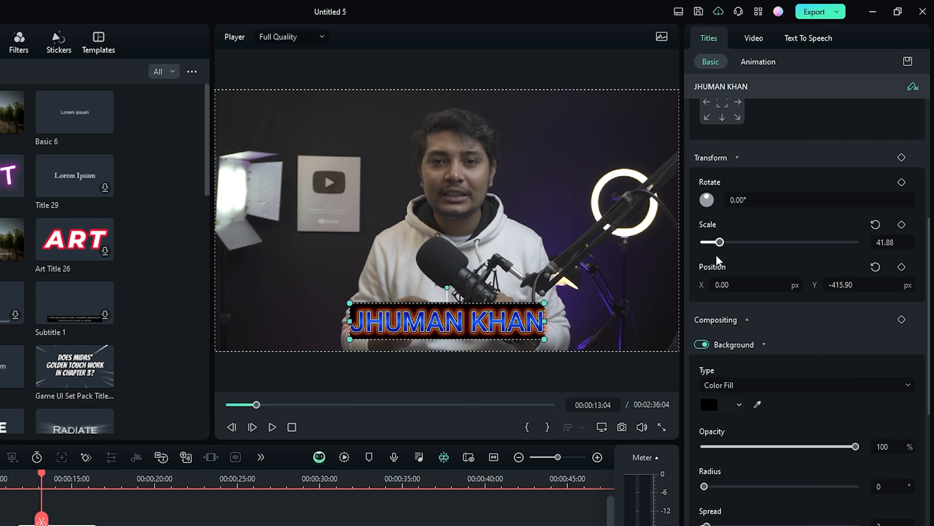
{"action": "scroll", "coordinate": [713, 271], "scroll_direction": "up", "scroll_amount": 8}
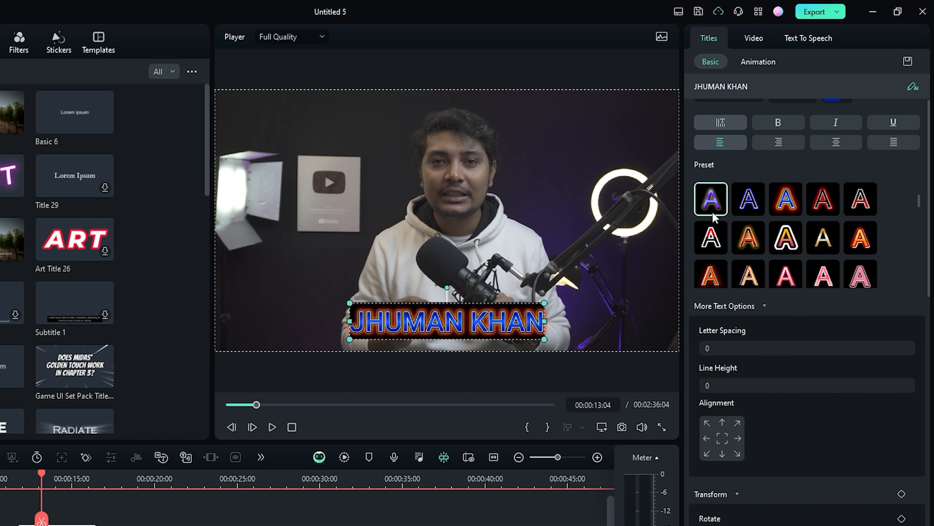
{"action": "scroll", "coordinate": [712, 199], "scroll_direction": "up", "scroll_amount": 2}
{"action": "left_click", "coordinate": [712, 199]}
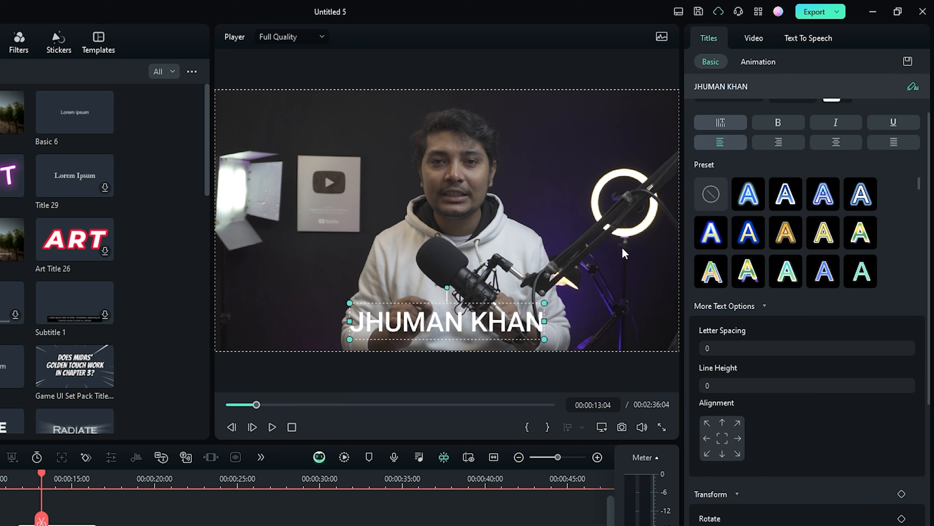
Give the name title a black background at 73% opacity and shrink the title to a scale of about 32.5, centred horizontally
{"action": "scroll", "coordinate": [749, 355], "scroll_direction": "down", "scroll_amount": 6}
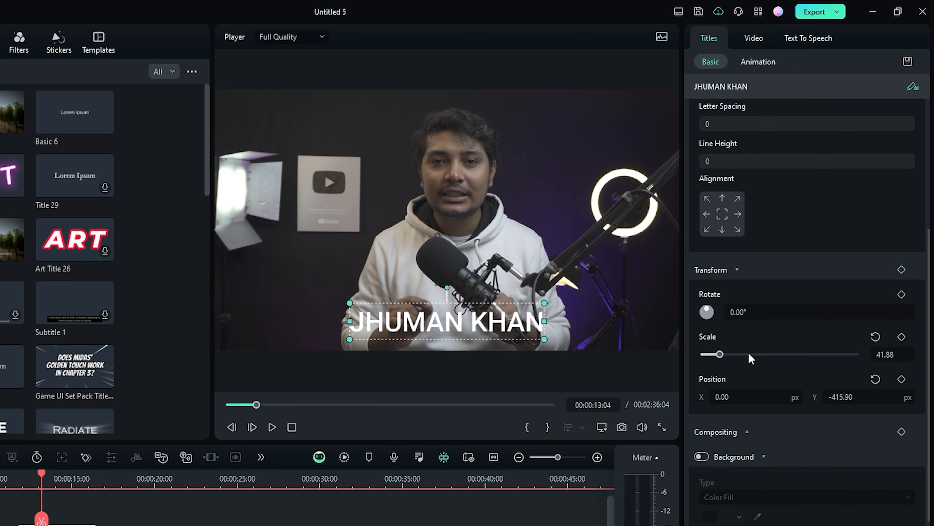
{"action": "left_click", "coordinate": [702, 457]}
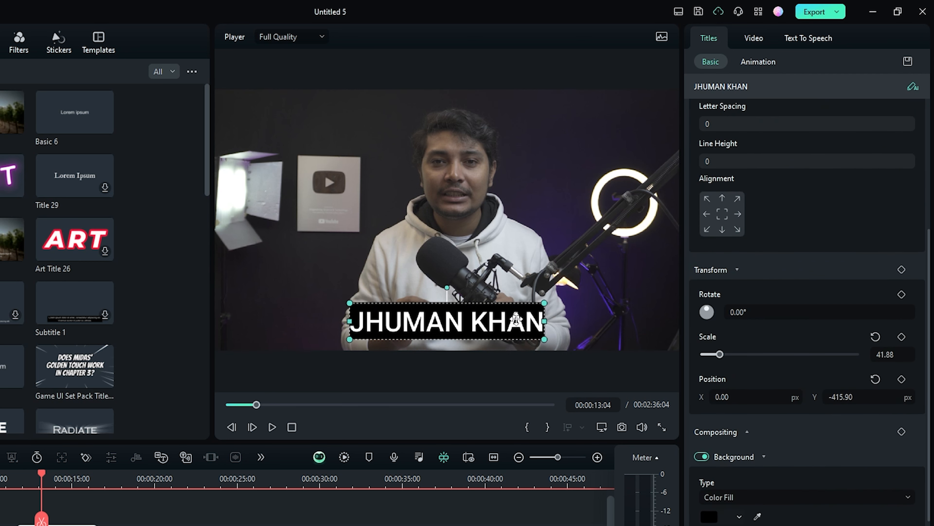
{"action": "left_click_drag", "start_coordinate": [545, 303], "coordinate": [472, 313]}
{"action": "left_click", "coordinate": [513, 299]}
{"action": "left_click", "coordinate": [424, 336]}
{"action": "left_click", "coordinate": [449, 307]}
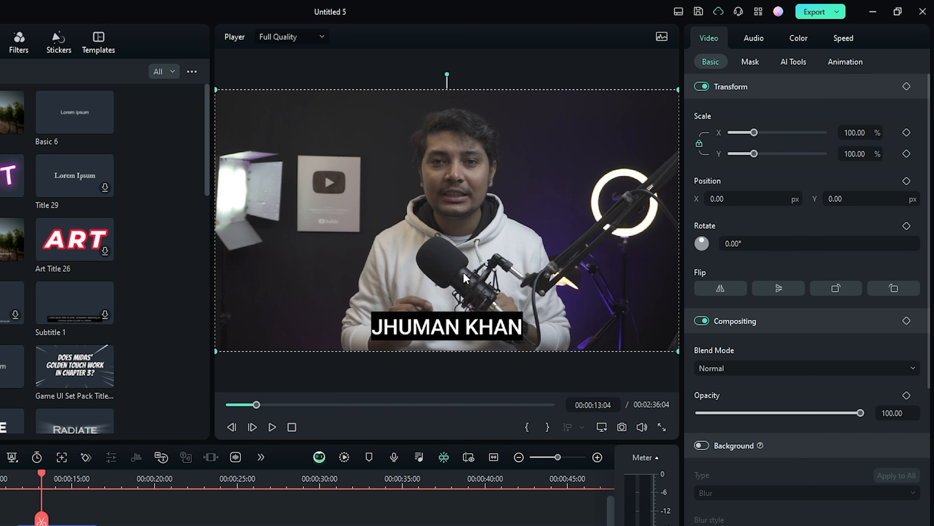
{"action": "left_click", "coordinate": [466, 331]}
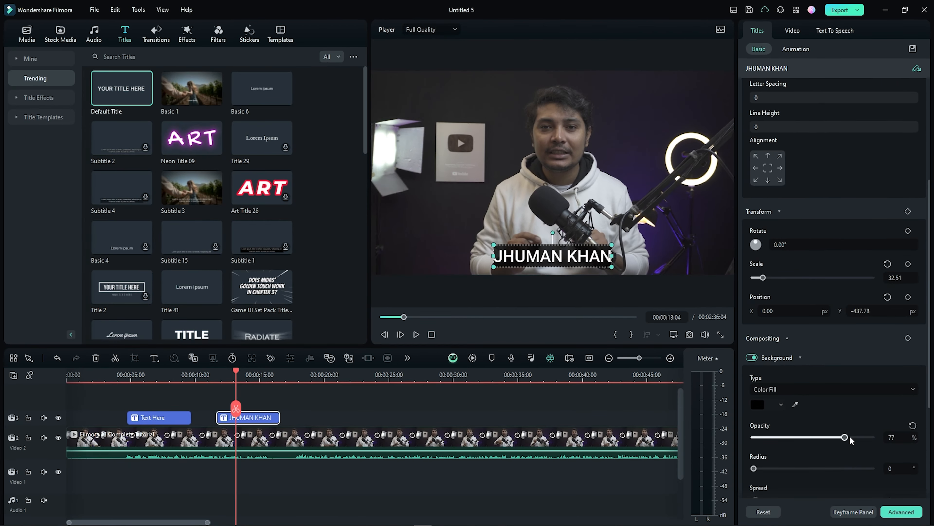
Insert TOUTUBE before the name in the title text
{"action": "double_click", "coordinate": [537, 256]}
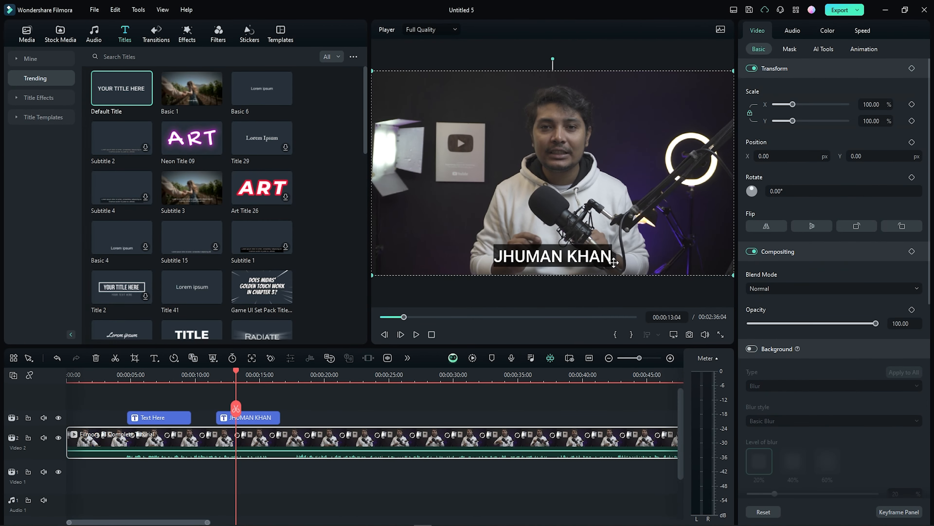
{"action": "key", "text": "ctrl+a"}
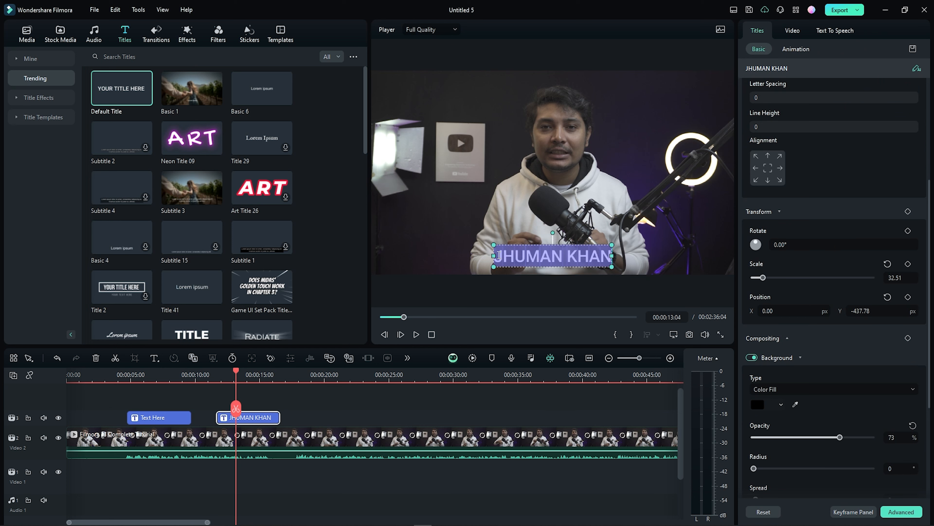
{"action": "left_click", "coordinate": [592, 272]}
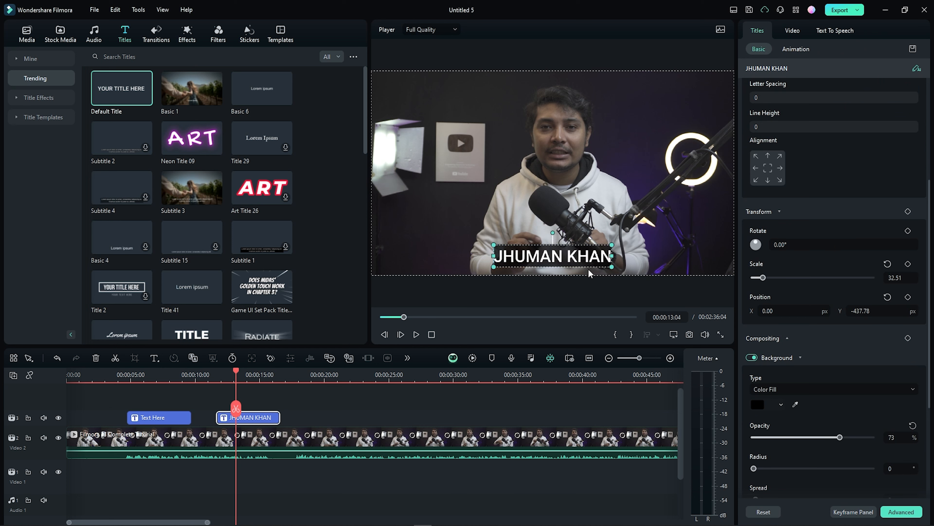
{"action": "type", "text": "TOUTUBE"}
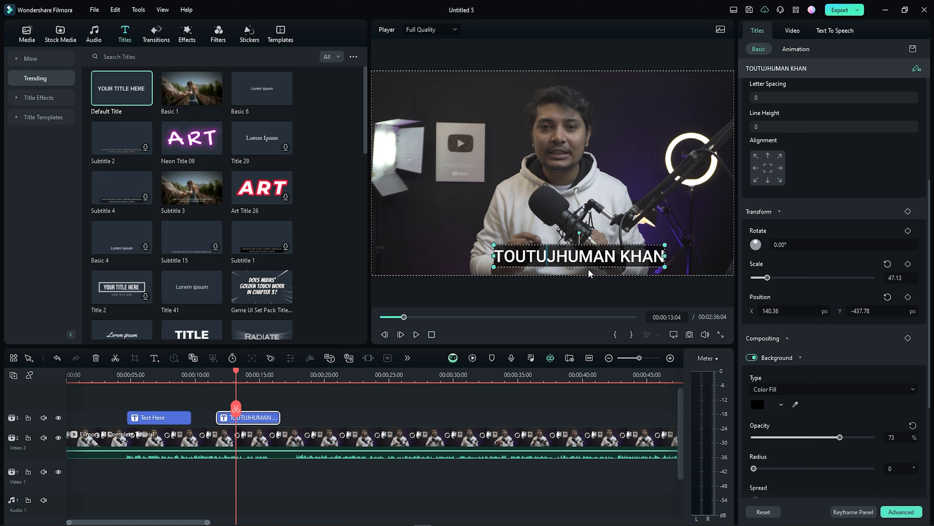
Centre the extended title horizontally at about Y -453 px and turn off its background
{"action": "left_click", "coordinate": [606, 223]}
{"action": "left_click", "coordinate": [602, 254]}
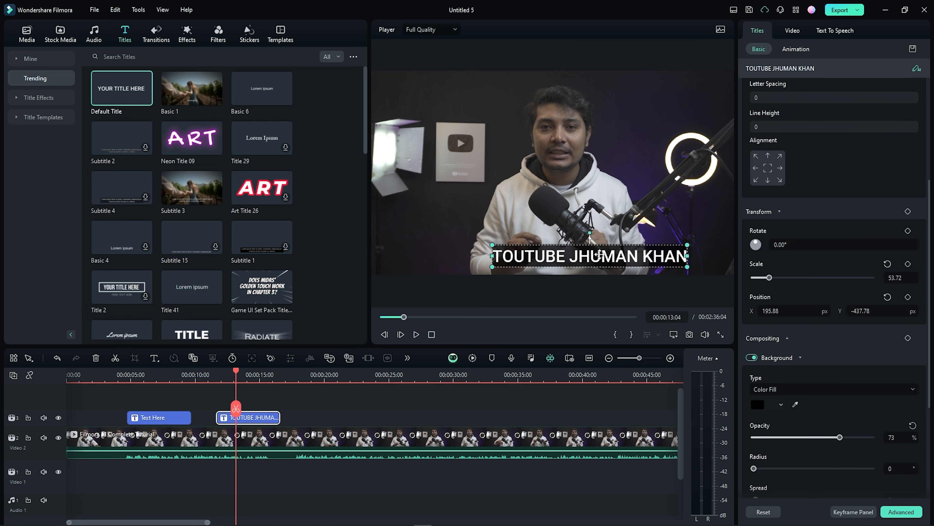
{"action": "left_click_drag", "start_coordinate": [603, 254], "coordinate": [564, 257]}
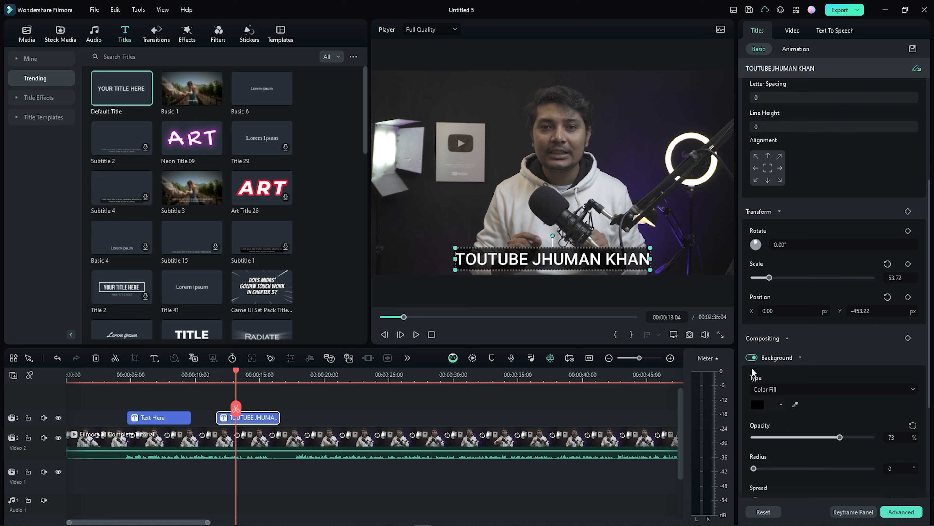
{"action": "left_click", "coordinate": [752, 358]}
{"action": "scroll", "coordinate": [820, 358], "scroll_direction": "up", "scroll_amount": 5}
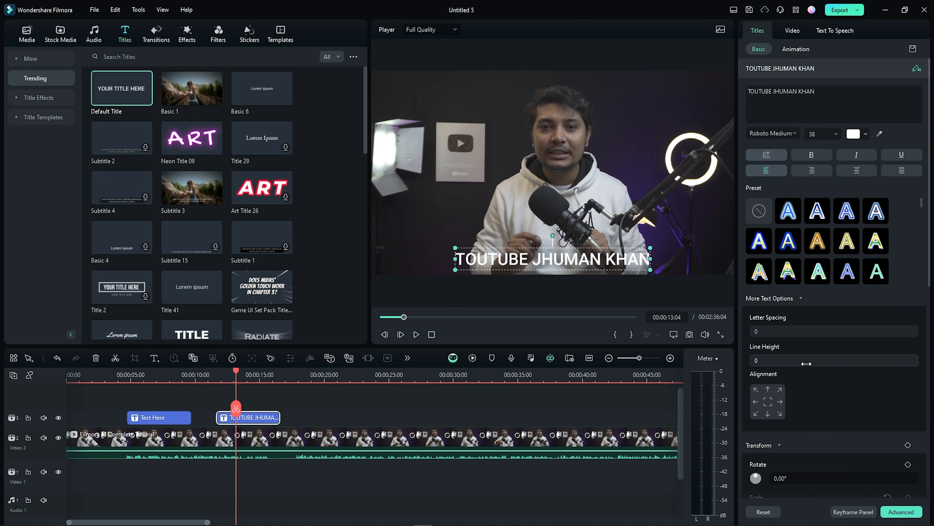
Try the second Typewriter entrance animation on the title and switch to the one whose name starts with Jump
{"action": "left_click", "coordinate": [795, 49]}
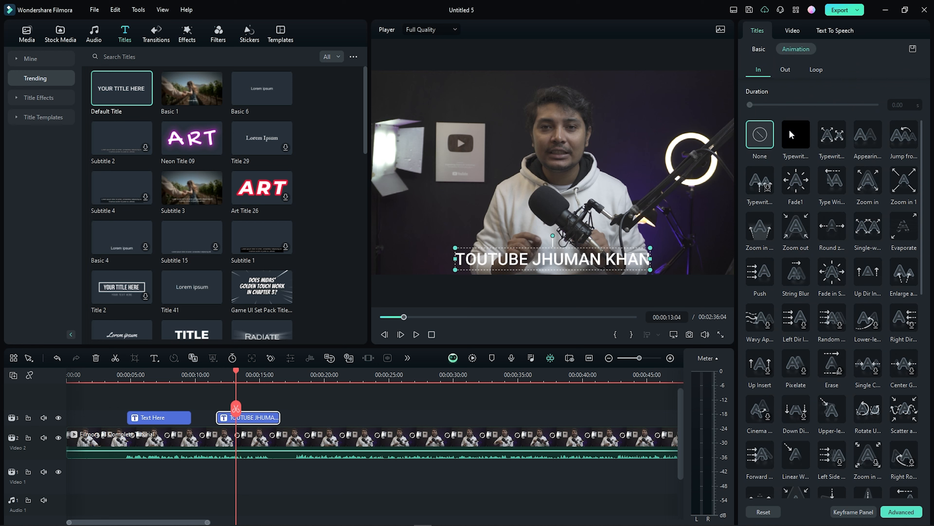
{"action": "left_click", "coordinate": [831, 135]}
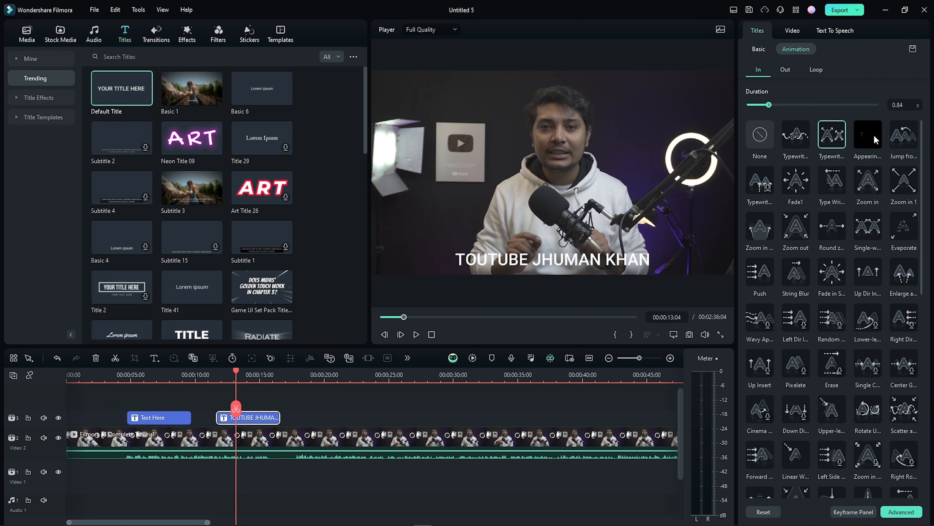
{"action": "left_click", "coordinate": [893, 136]}
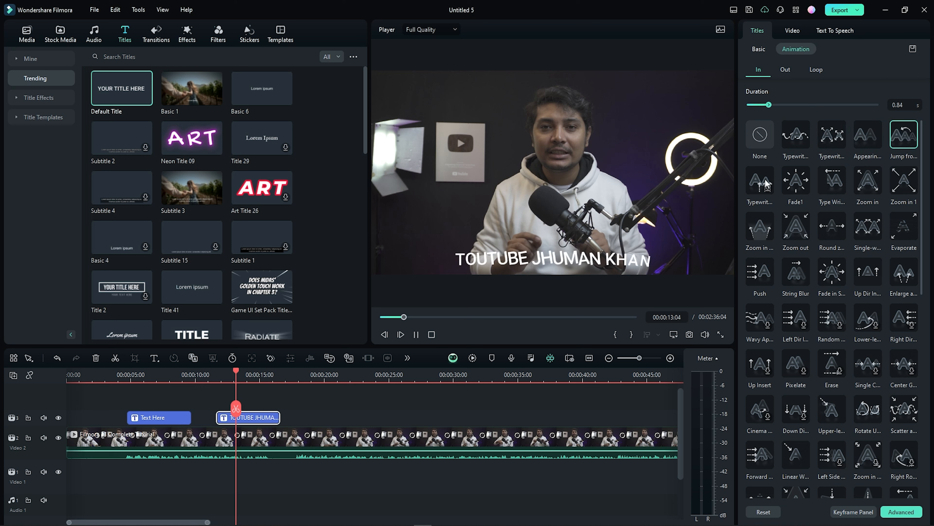
Try the Fade1 and Zoom in entrance animations on the title and apply the Fade1 exit animation
{"action": "left_click", "coordinate": [795, 183]}
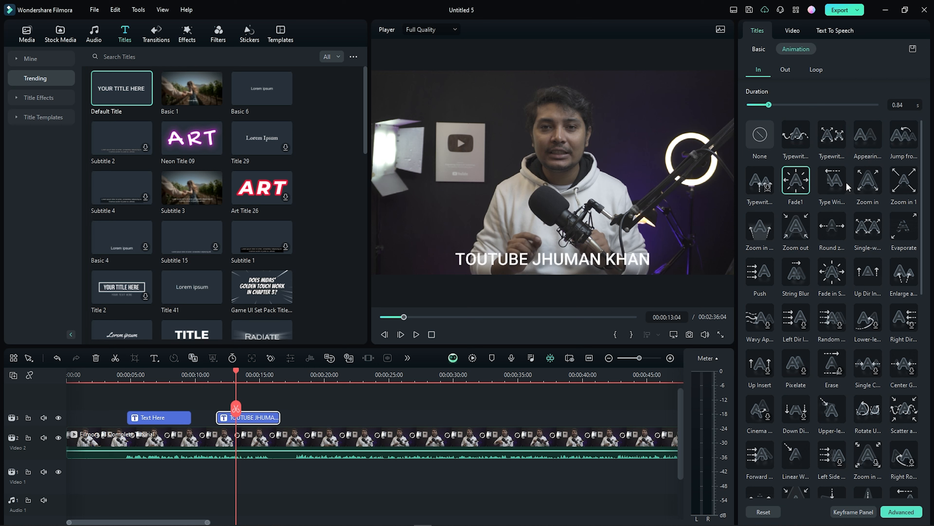
{"action": "left_click", "coordinate": [786, 70]}
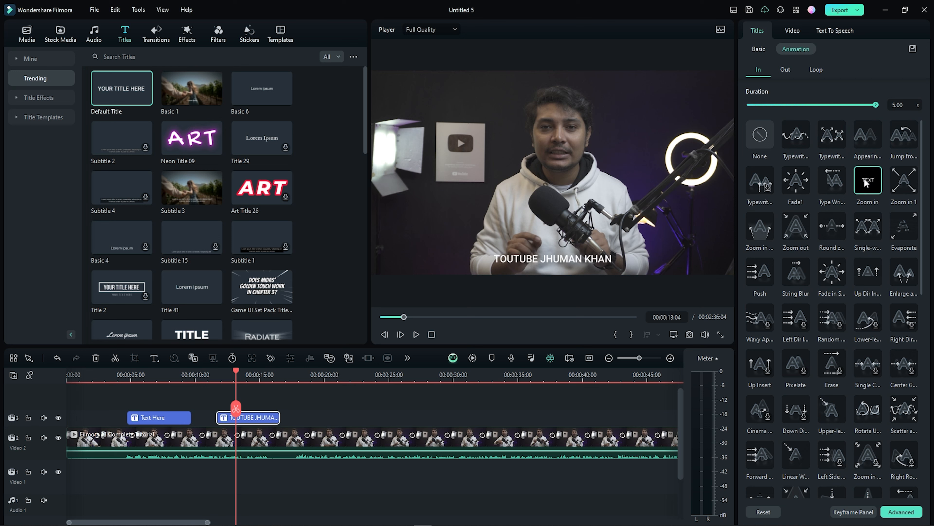
{"action": "left_click", "coordinate": [832, 136]}
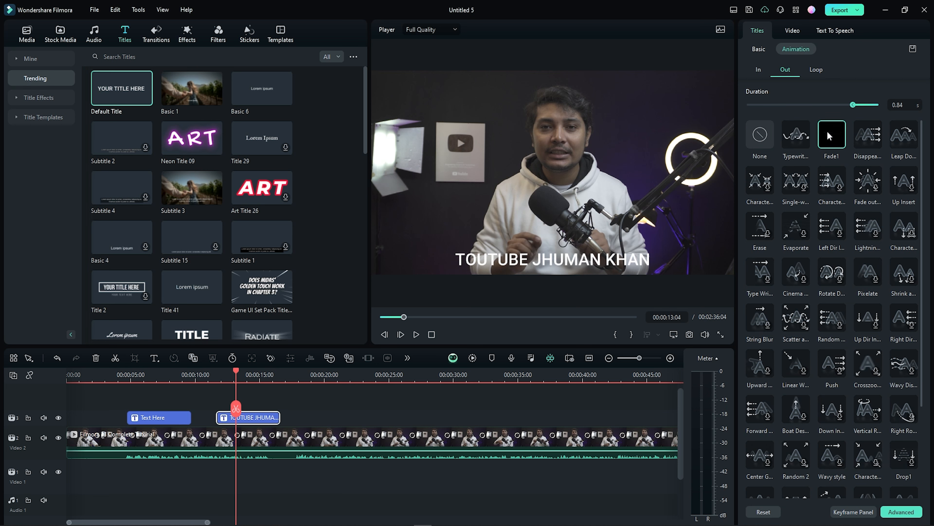
Try the Down Roll loop animation, switch to Blinking at loop speed 1.97, and extend the title clip to about 27 s on the timeline
{"action": "left_click", "coordinate": [815, 70]}
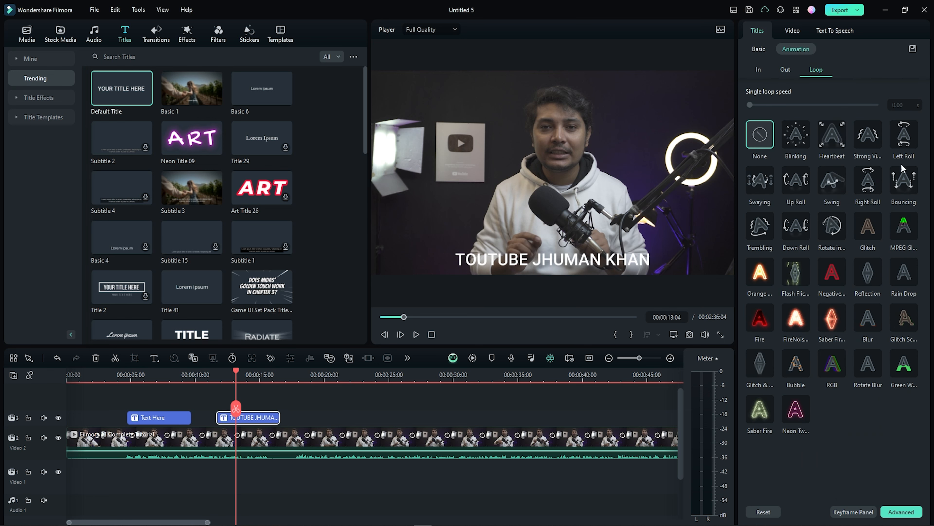
{"action": "left_click", "coordinate": [796, 226]}
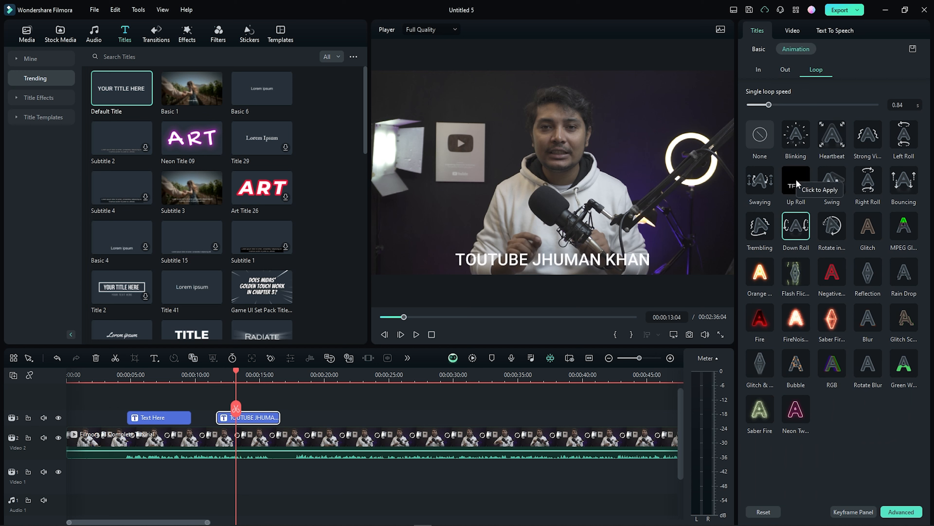
{"action": "left_click", "coordinate": [797, 139]}
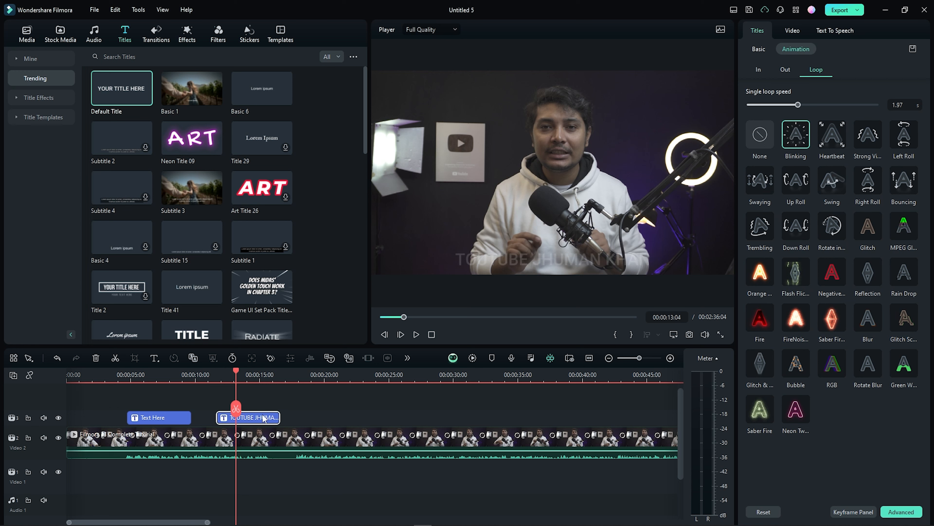
{"action": "left_click_drag", "start_coordinate": [278, 413], "coordinate": [420, 412]}
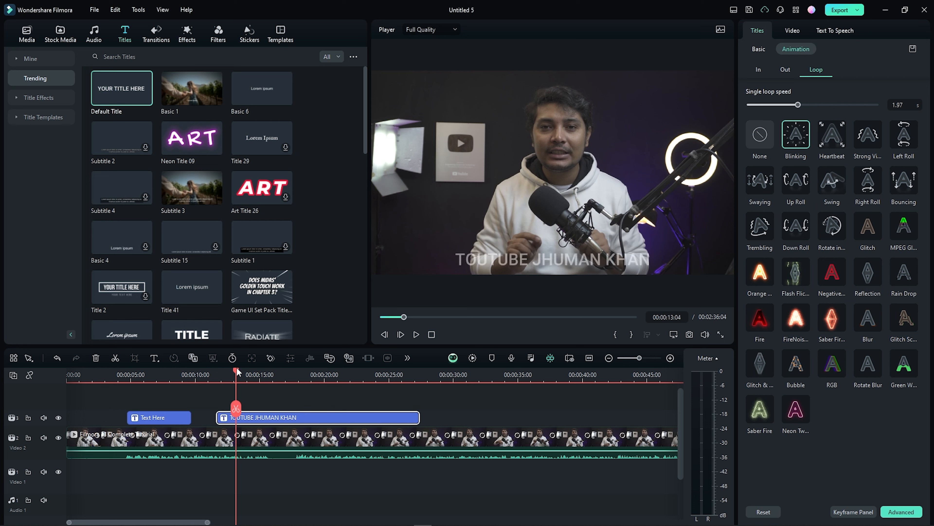
{"action": "left_click", "coordinate": [231, 374]}
{"action": "left_click_drag", "start_coordinate": [232, 374], "coordinate": [229, 373]}
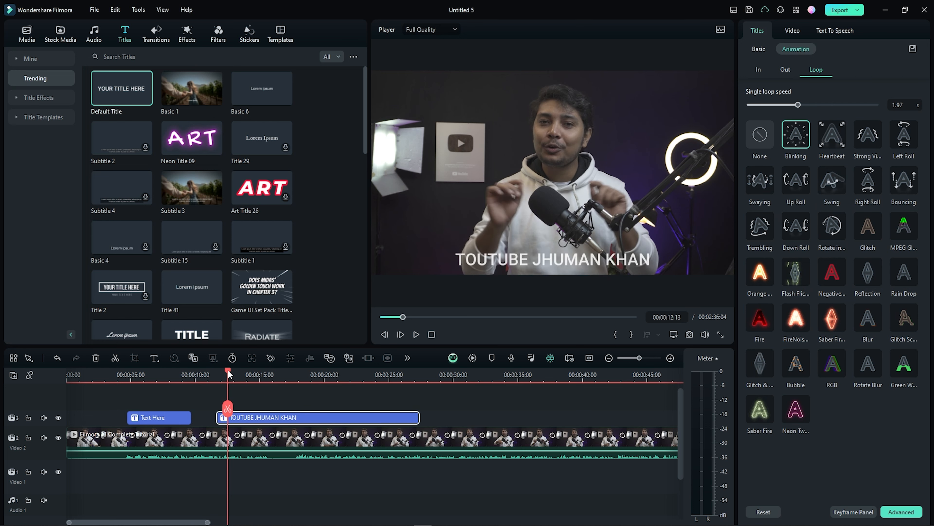
Mute the Video 2 track, play back the blinking title, and delete that title from the timeline
{"action": "left_click", "coordinate": [43, 438]}
{"action": "left_click", "coordinate": [416, 334]}
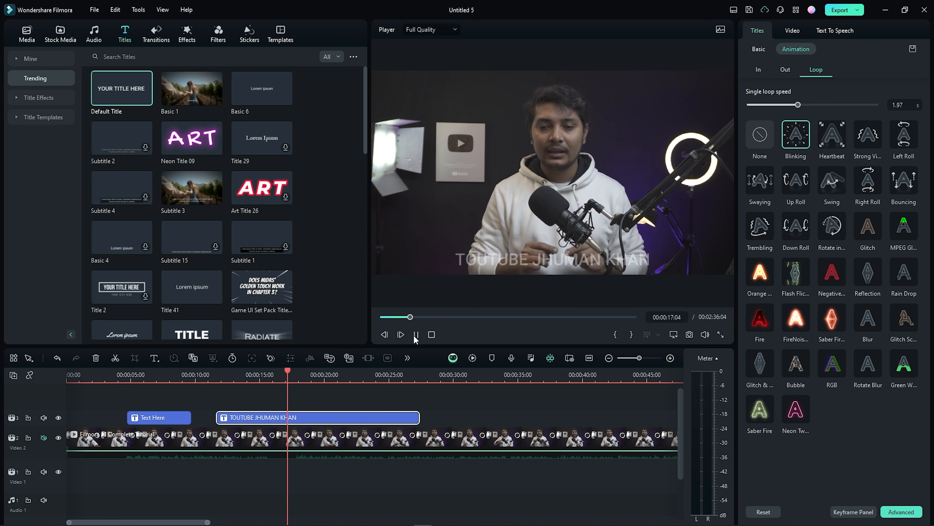
{"action": "left_click", "coordinate": [415, 337]}
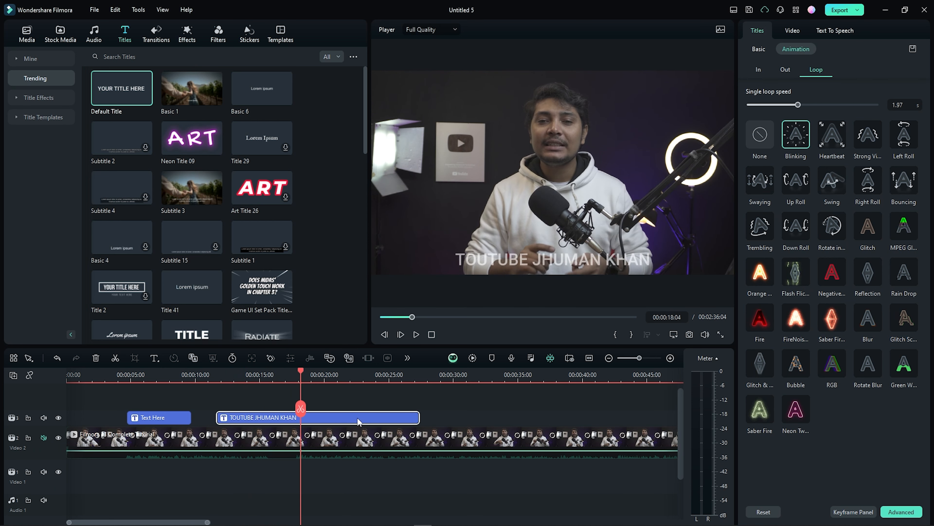
{"action": "key", "text": "Delete"}
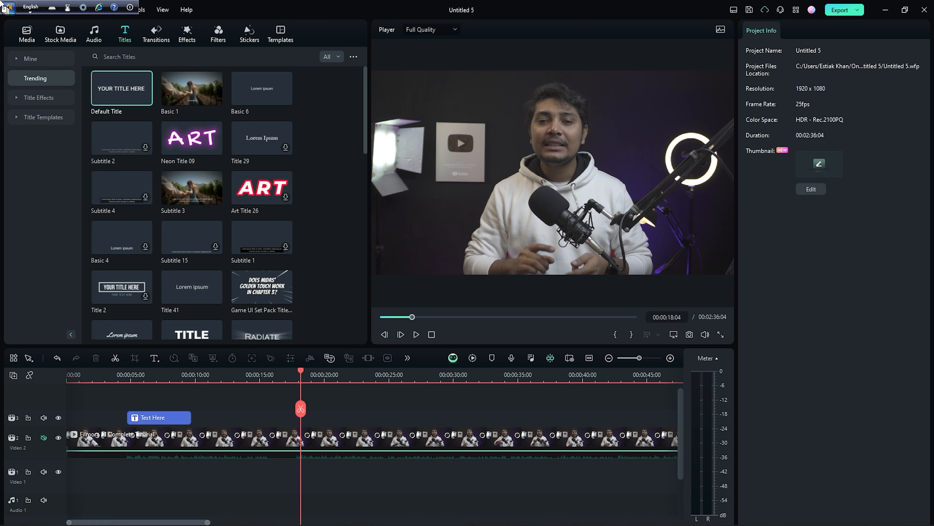
Open Avro Keyboard's global output settings and save them with Output as Unicode (Recommended)
{"action": "left_click_drag", "start_coordinate": [10, 7], "coordinate": [415, 7]}
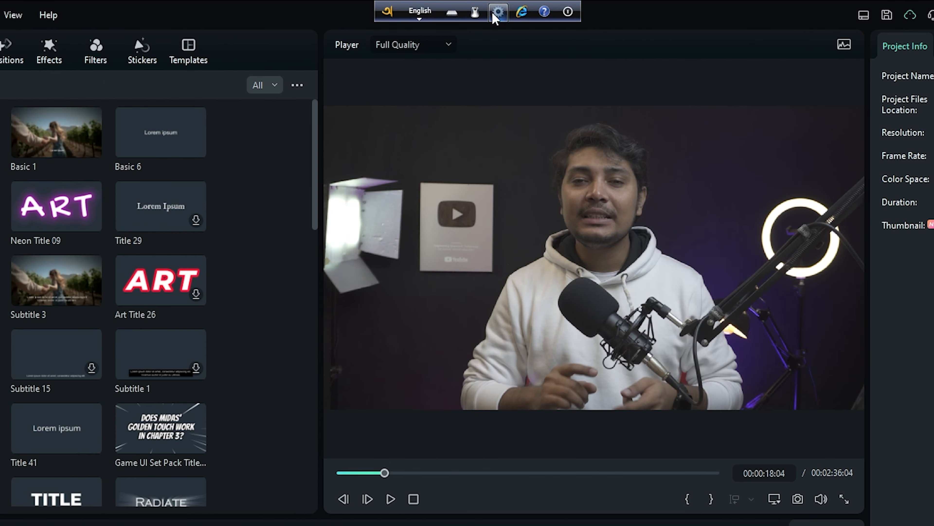
{"action": "left_click", "coordinate": [498, 13]}
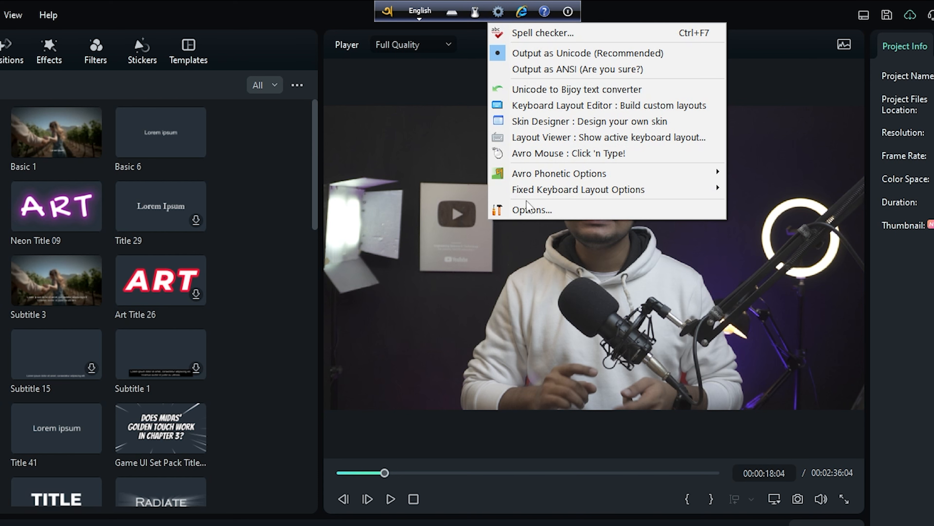
{"action": "left_click", "coordinate": [528, 211]}
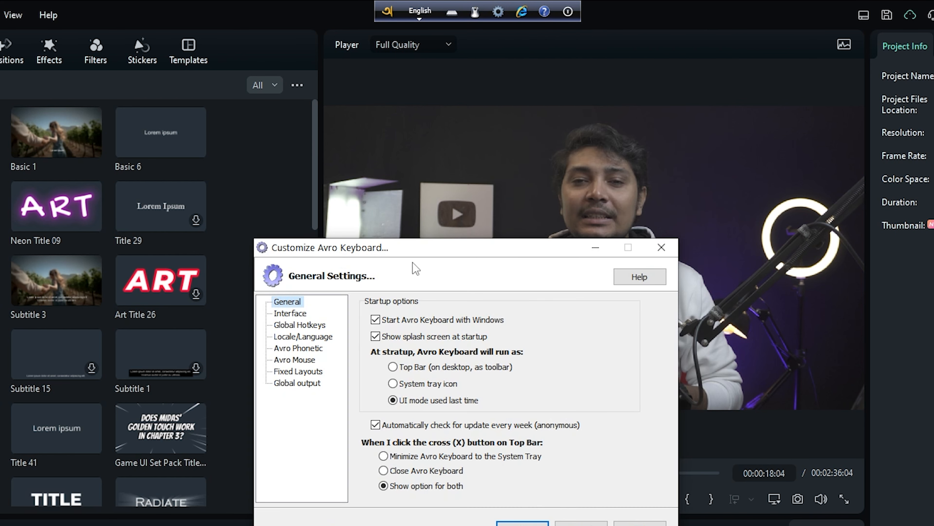
{"action": "left_click", "coordinate": [312, 383]}
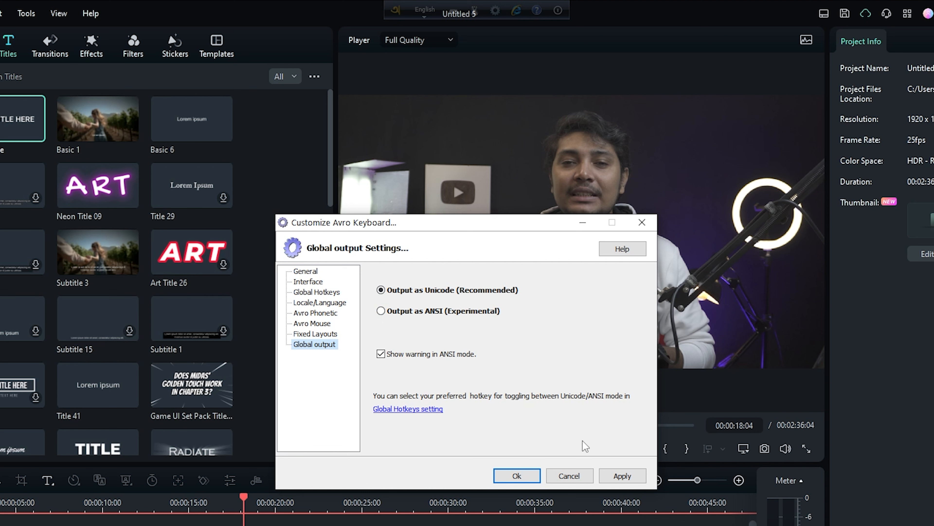
{"action": "left_click", "coordinate": [623, 475]}
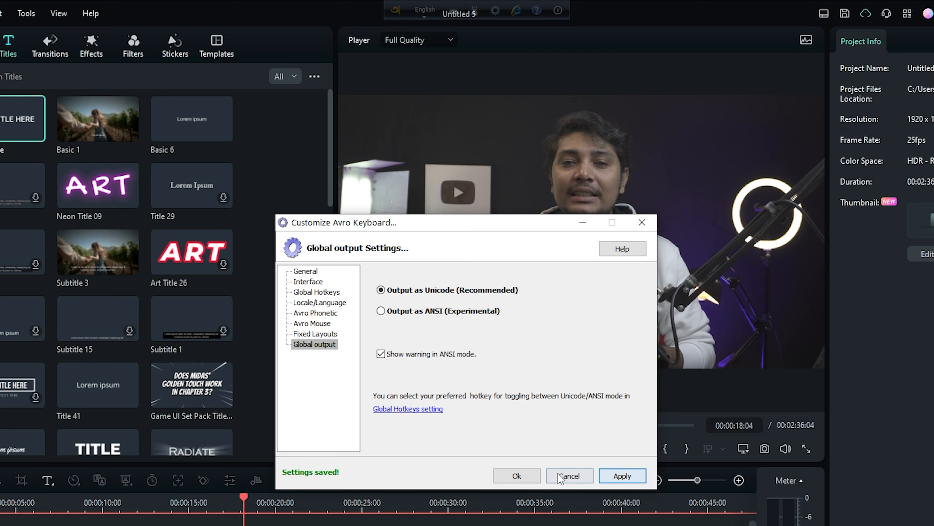
{"action": "left_click", "coordinate": [517, 476]}
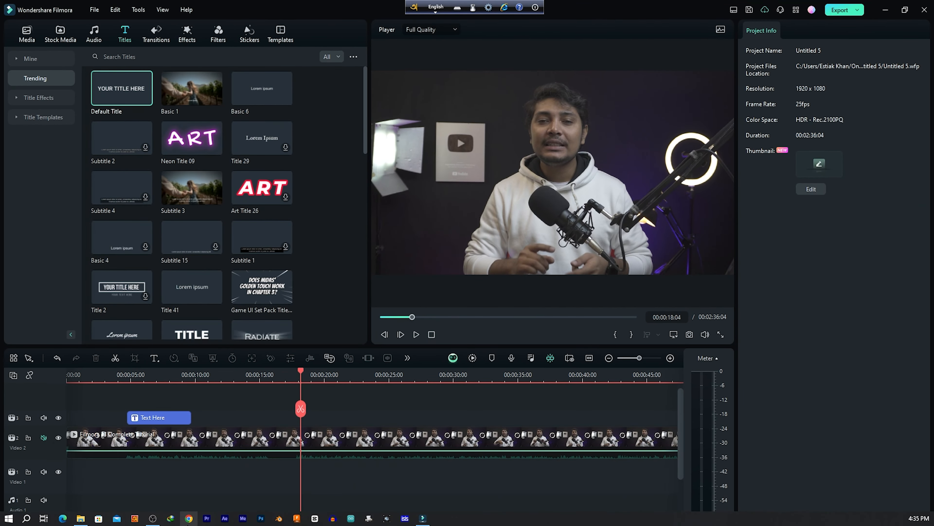
Switch to Chrome and search Google for ANSI BANGLA FONT, looking through the results
{"action": "left_click", "coordinate": [188, 518]}
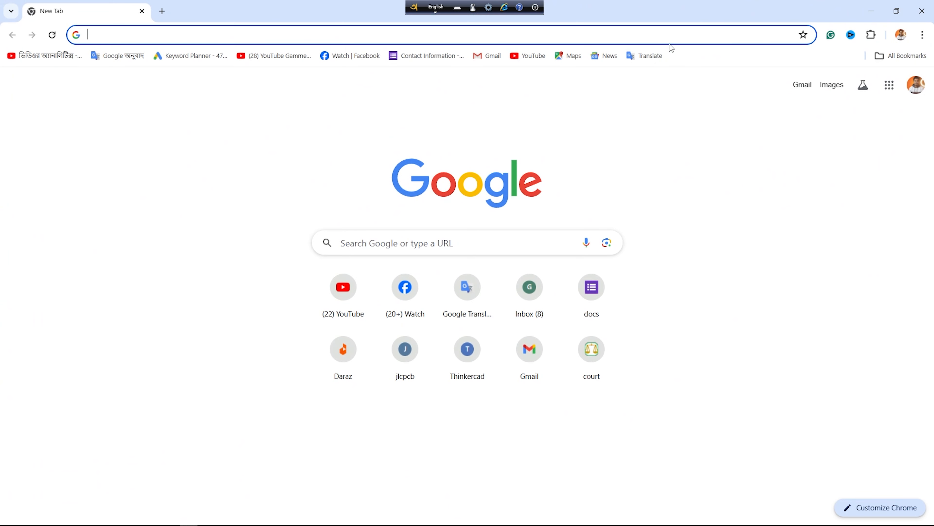
{"action": "left_click", "coordinate": [583, 41]}
{"action": "type", "text": "AN"}
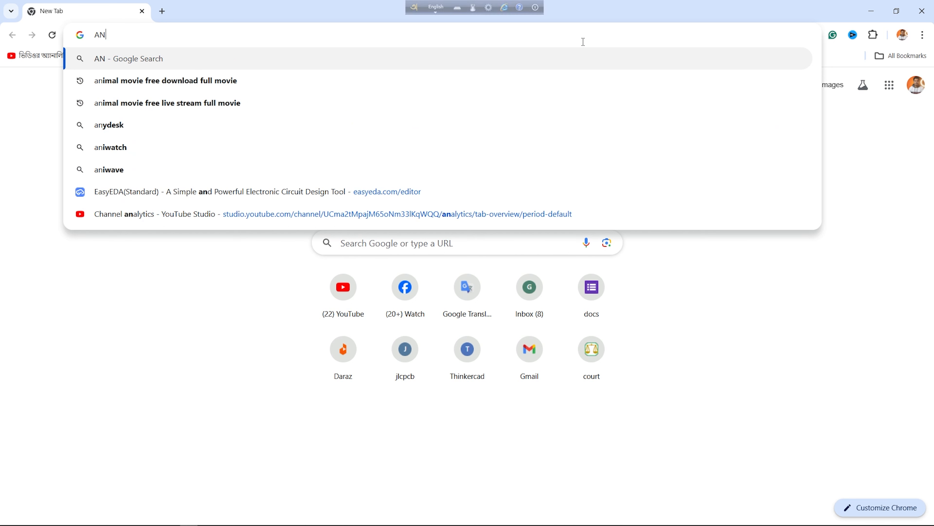
{"action": "type", "text": "SI "}
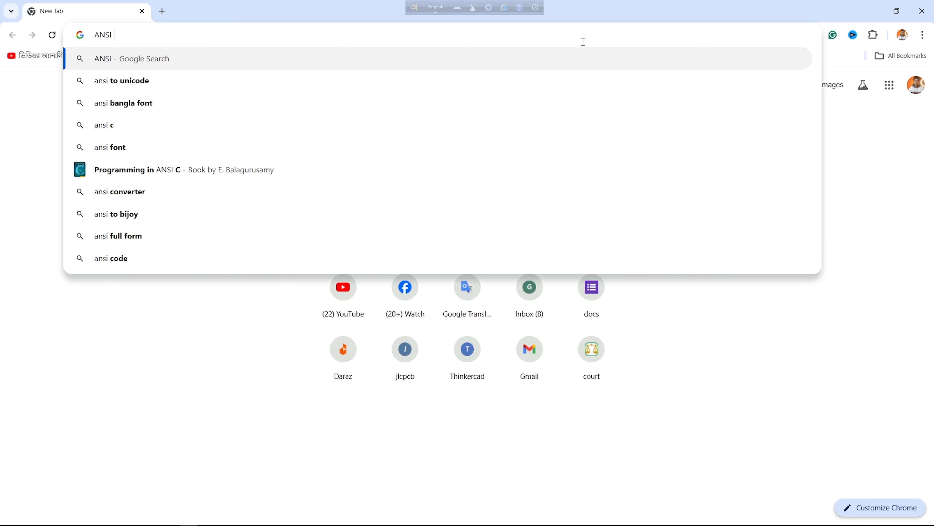
{"action": "type", "text": "BANGLA FONT"}
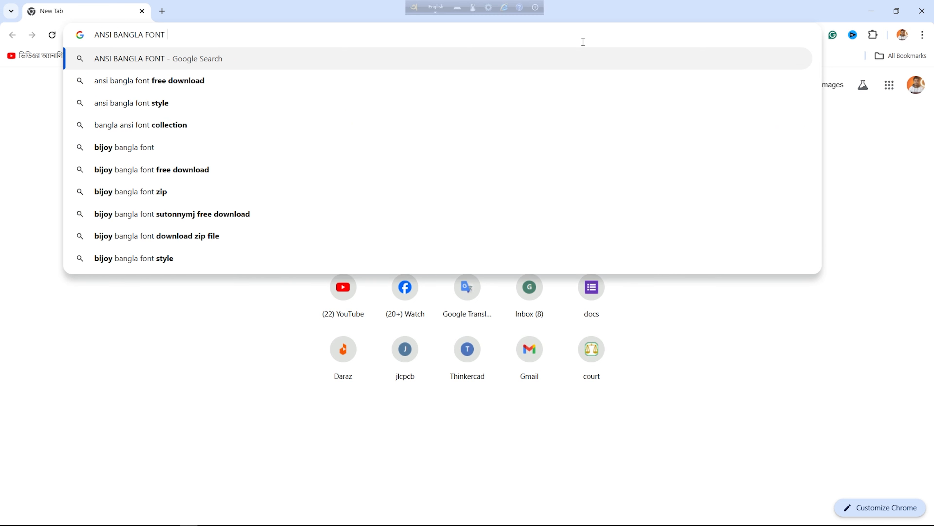
{"action": "key", "text": "Return"}
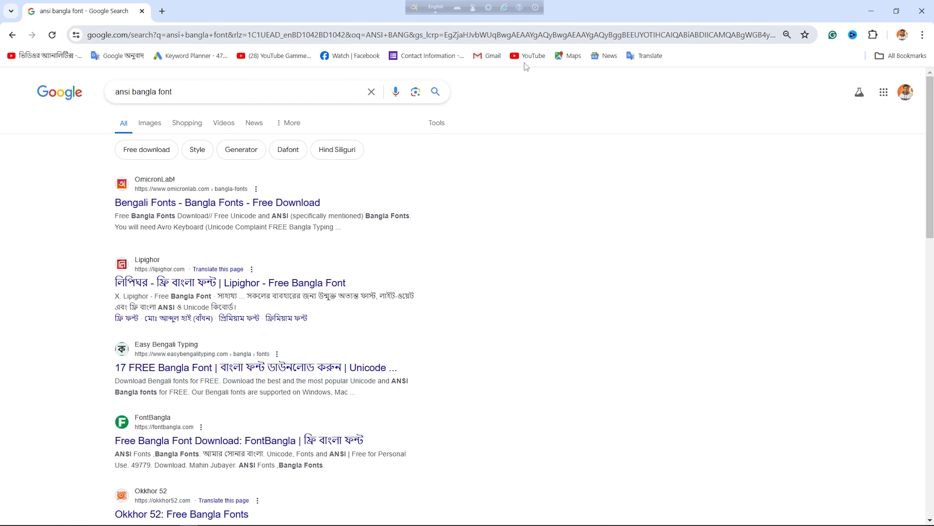
{"action": "scroll", "coordinate": [359, 221], "scroll_direction": "down", "scroll_amount": 4}
{"action": "scroll", "coordinate": [211, 293], "scroll_direction": "up", "scroll_amount": 4}
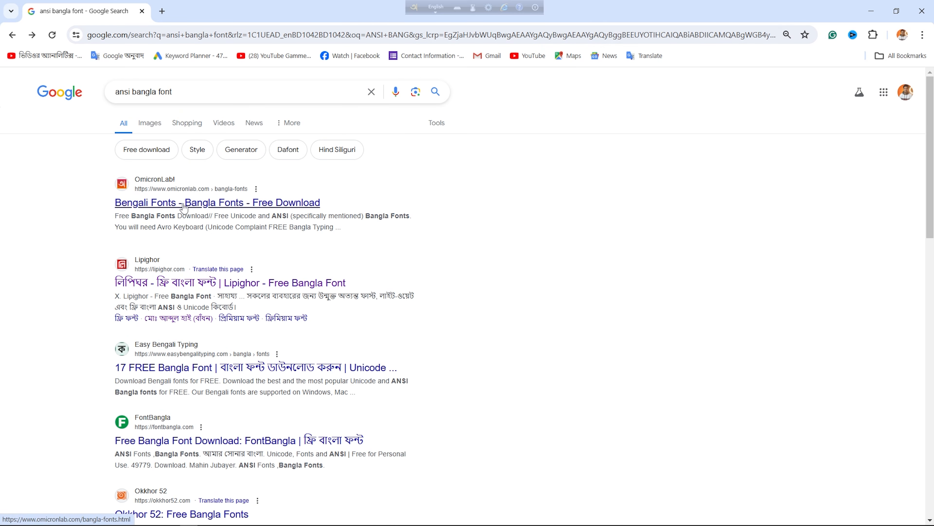
Open the Lipighor website and go to its free fonts page, dismissing the advertisement
{"action": "left_click", "coordinate": [177, 283]}
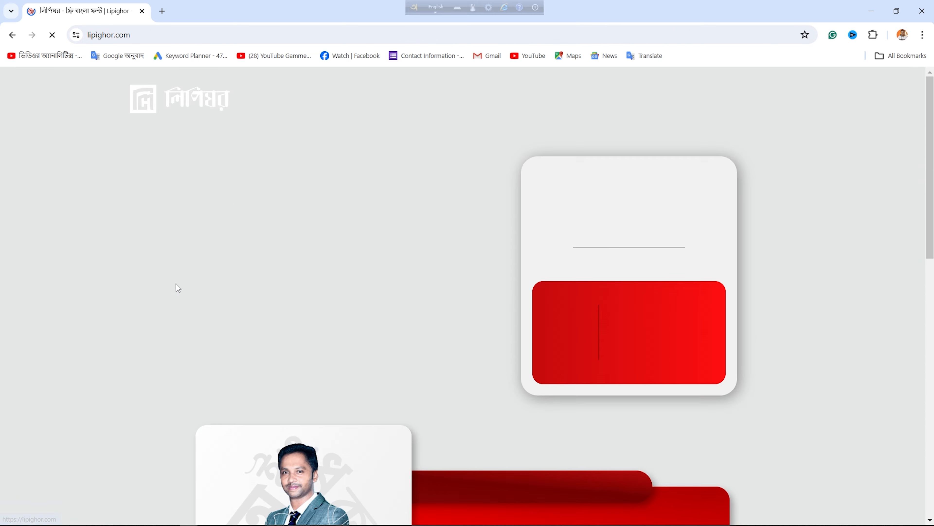
{"action": "scroll", "coordinate": [379, 317], "scroll_direction": "down", "scroll_amount": 15}
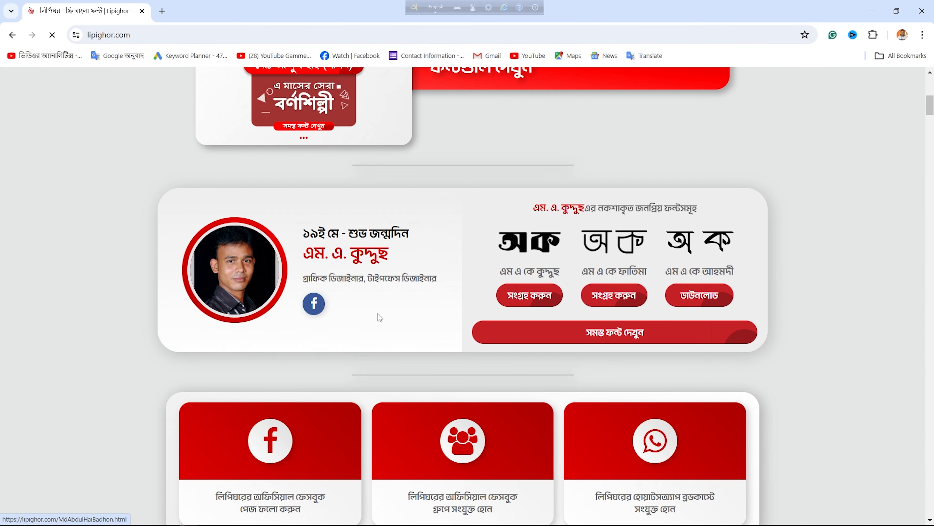
{"action": "scroll", "coordinate": [380, 316], "scroll_direction": "down", "scroll_amount": 4}
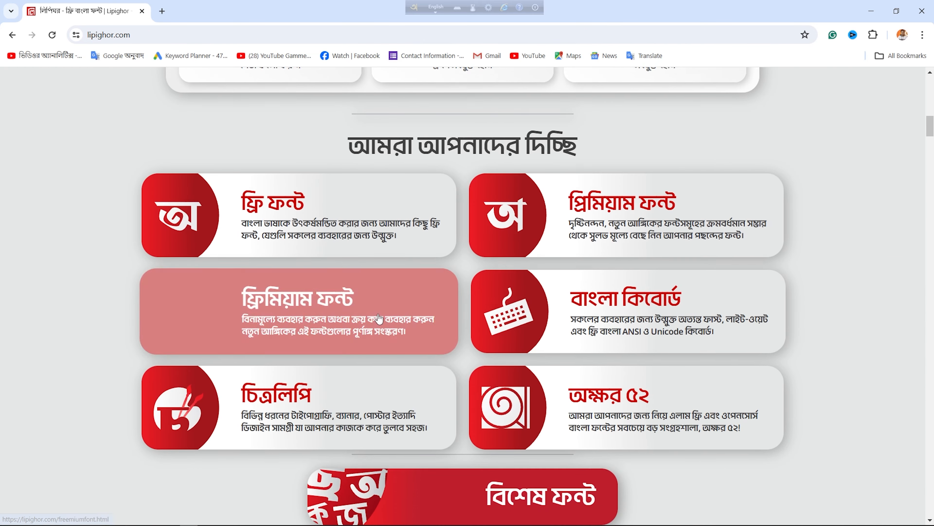
{"action": "left_click", "coordinate": [286, 231]}
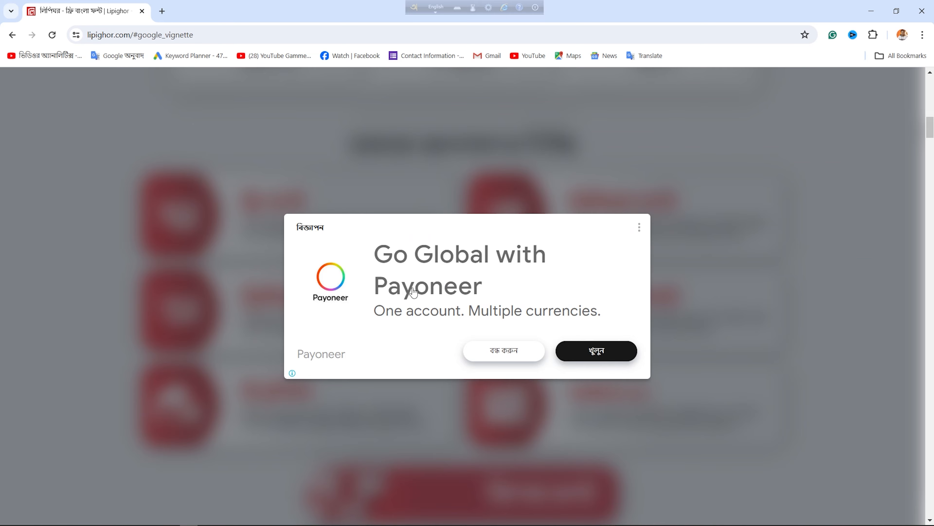
{"action": "left_click", "coordinate": [523, 356]}
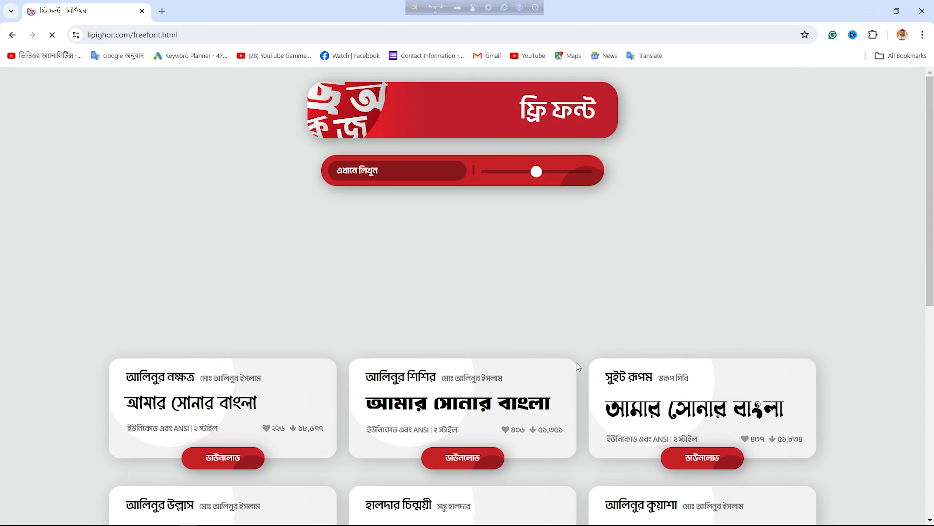
{"action": "scroll", "coordinate": [555, 333], "scroll_direction": "down", "scroll_amount": 3}
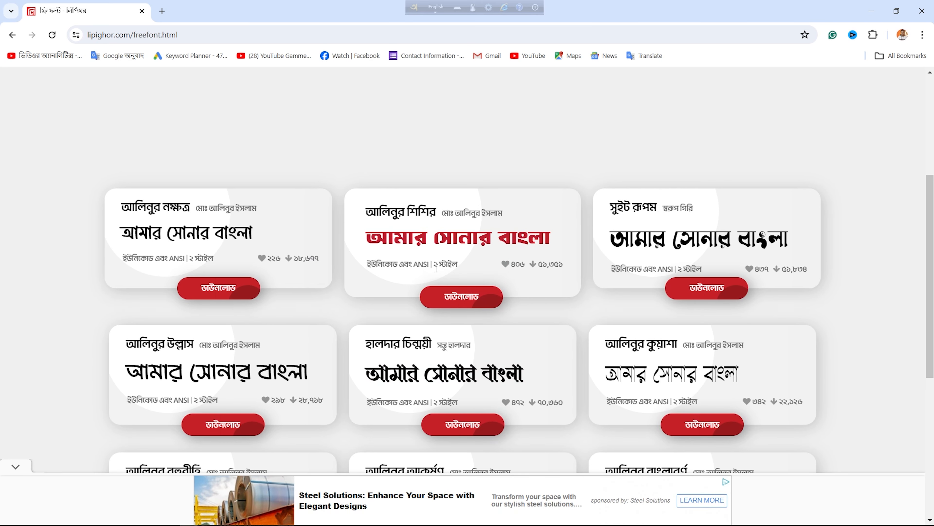
Download the free font আলিনুর শিশির, agreeing to its terms, and check the contents of AlinurShishir.zip
{"action": "left_click", "coordinate": [459, 298]}
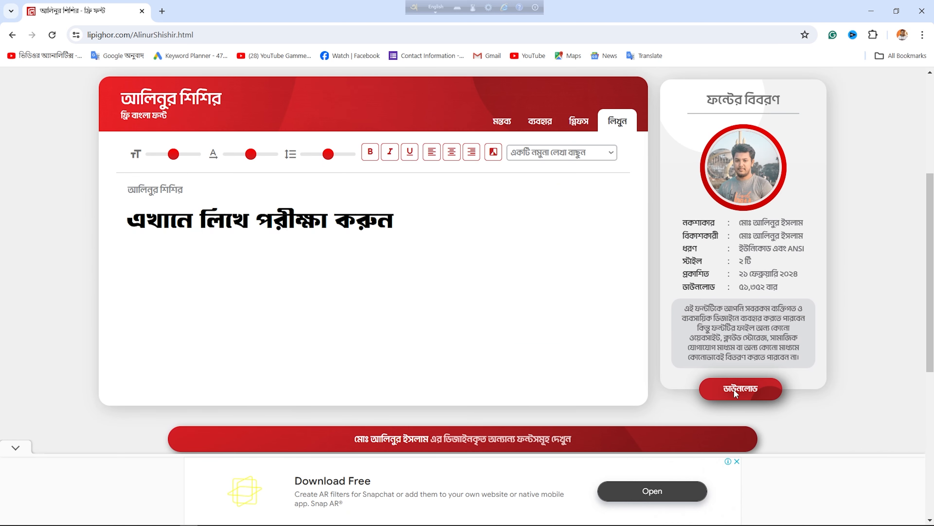
{"action": "left_click", "coordinate": [735, 393]}
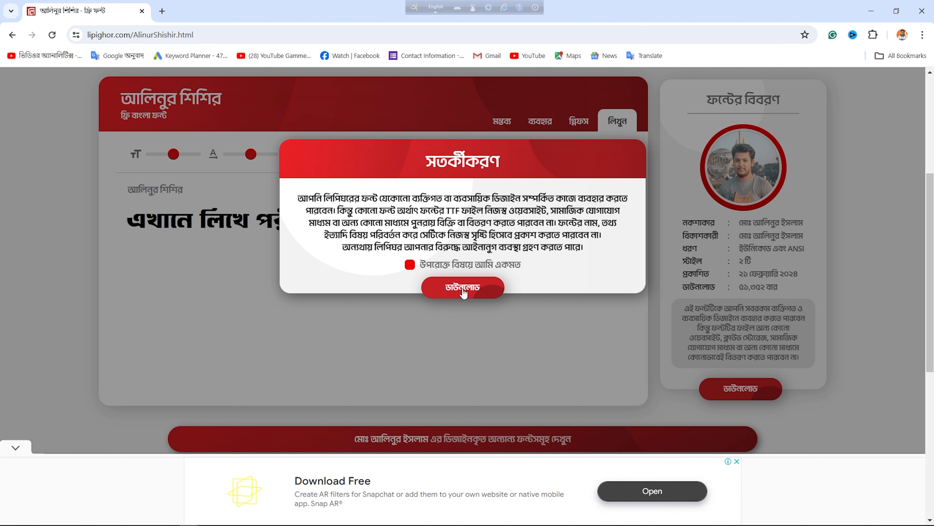
{"action": "left_click", "coordinate": [462, 290]}
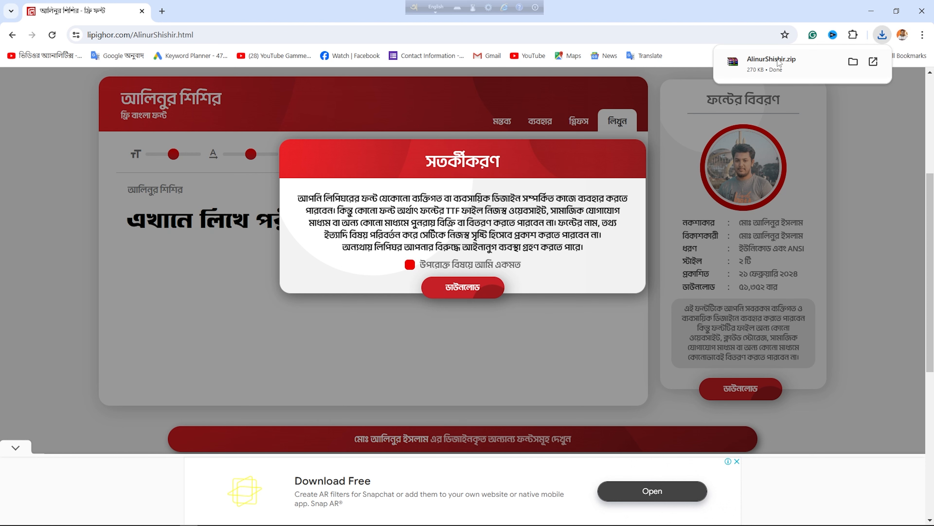
{"action": "left_click", "coordinate": [779, 62]}
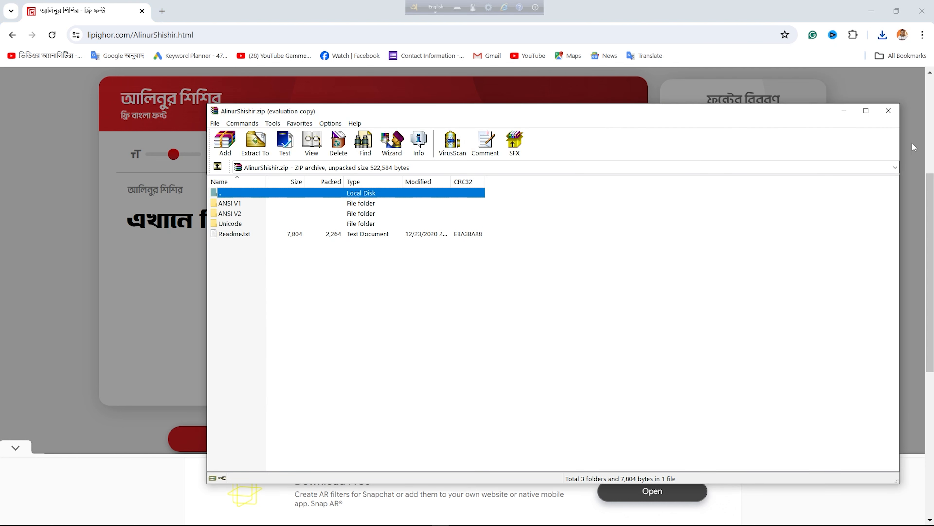
{"action": "left_click", "coordinate": [888, 110]}
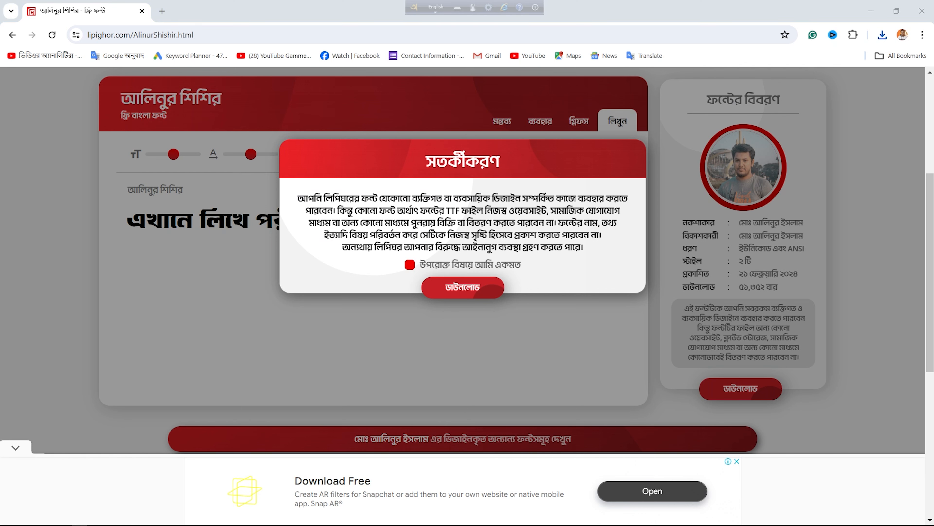
{"action": "key", "text": "super+e"}
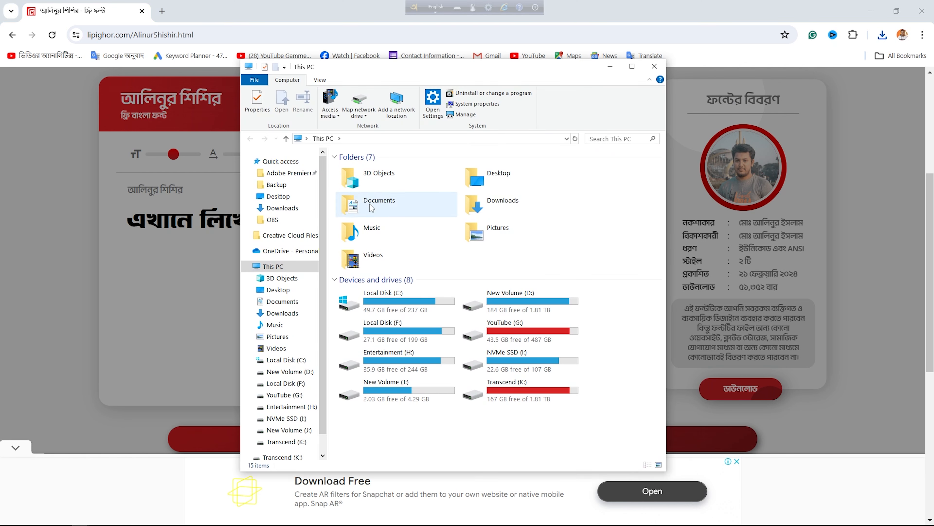
{"action": "double_click", "coordinate": [517, 209]}
{"action": "right_click", "coordinate": [364, 188]}
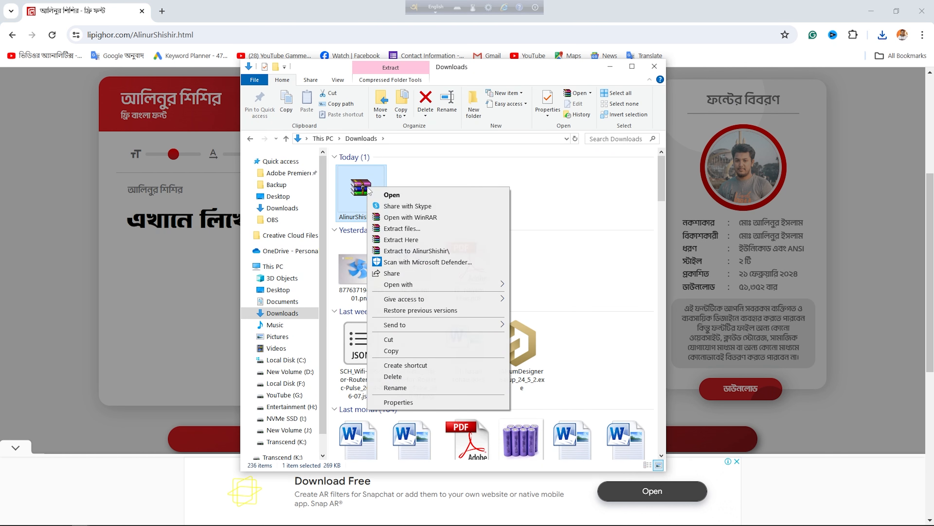
{"action": "left_click", "coordinate": [401, 239]}
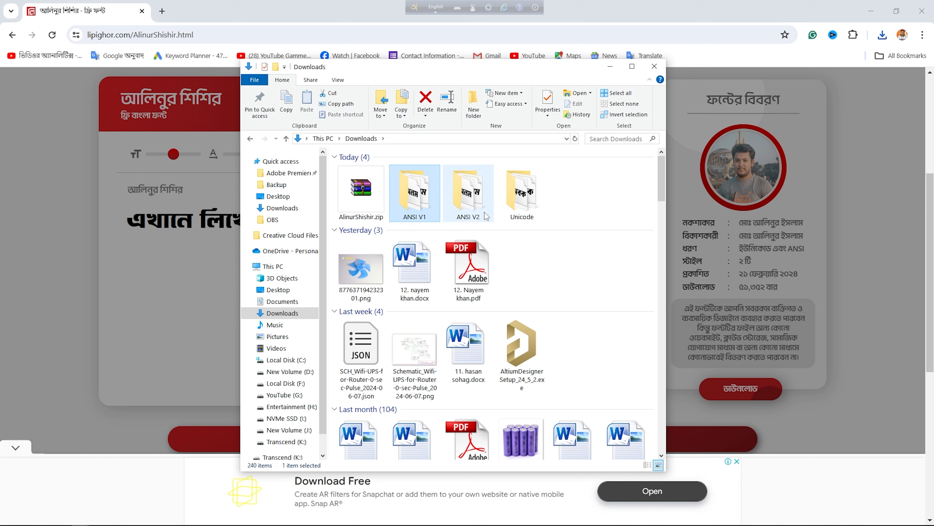
Install both Li Alinur Shishir ANSI V1 font files, regular and italic, from the extracted ANSI V1 folder
{"action": "left_click", "coordinate": [478, 214]}
{"action": "left_click", "coordinate": [423, 200]}
{"action": "double_click", "coordinate": [424, 199]}
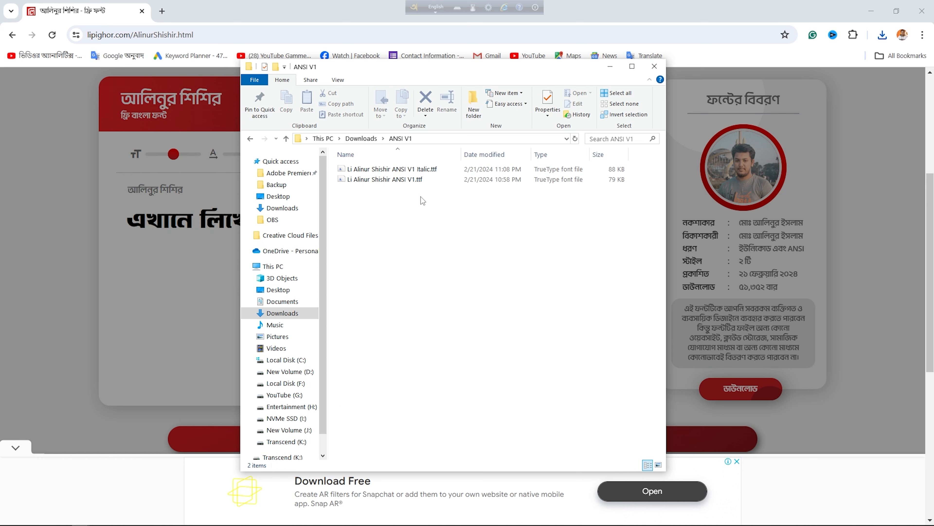
{"action": "left_click_drag", "start_coordinate": [415, 202], "coordinate": [381, 169]}
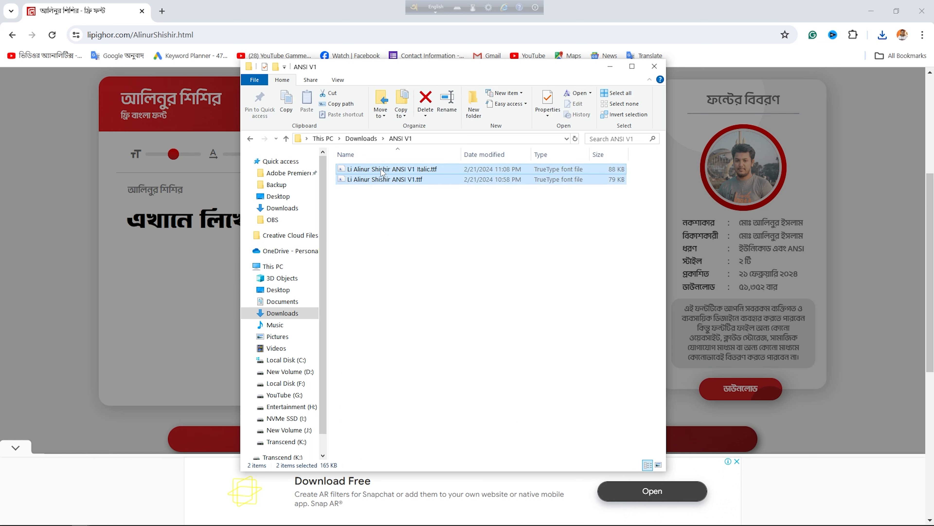
{"action": "right_click", "coordinate": [381, 169]}
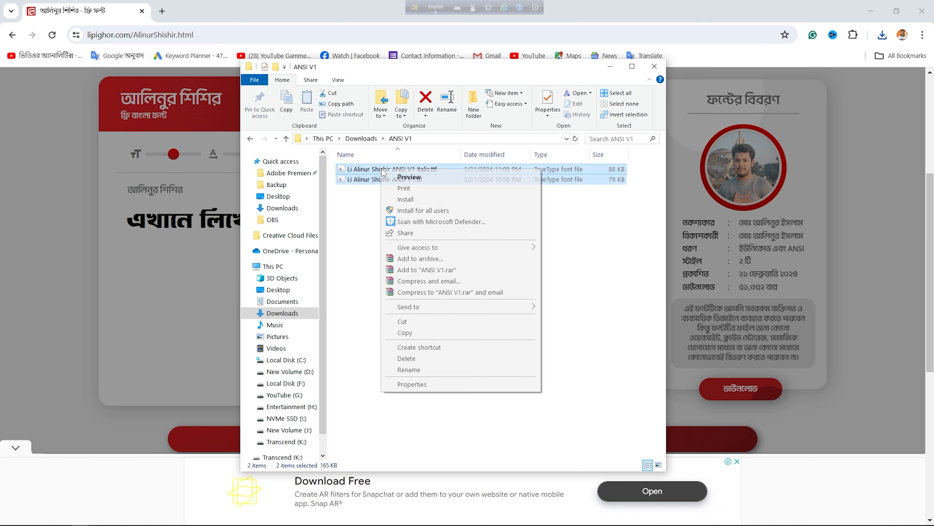
{"action": "left_click", "coordinate": [398, 199]}
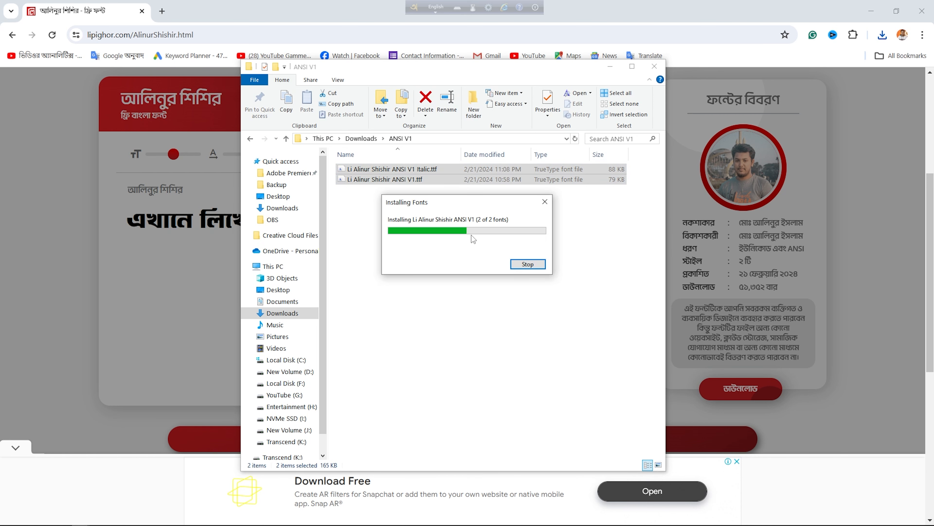
{"action": "left_click", "coordinate": [447, 224]}
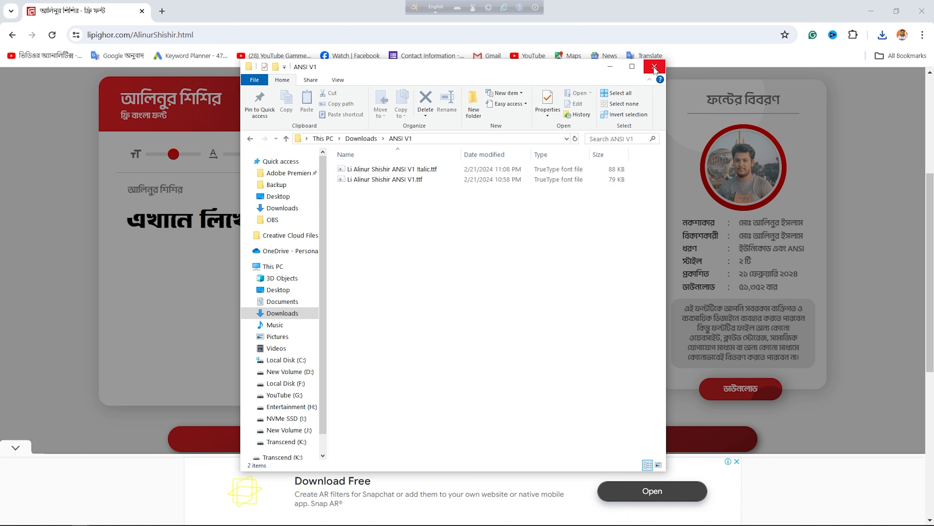
Install both Li Alinur Shishir Unicode font files from the extracted Unicode folder and close File Explorer
{"action": "left_click", "coordinate": [250, 139]}
{"action": "double_click", "coordinate": [448, 195]}
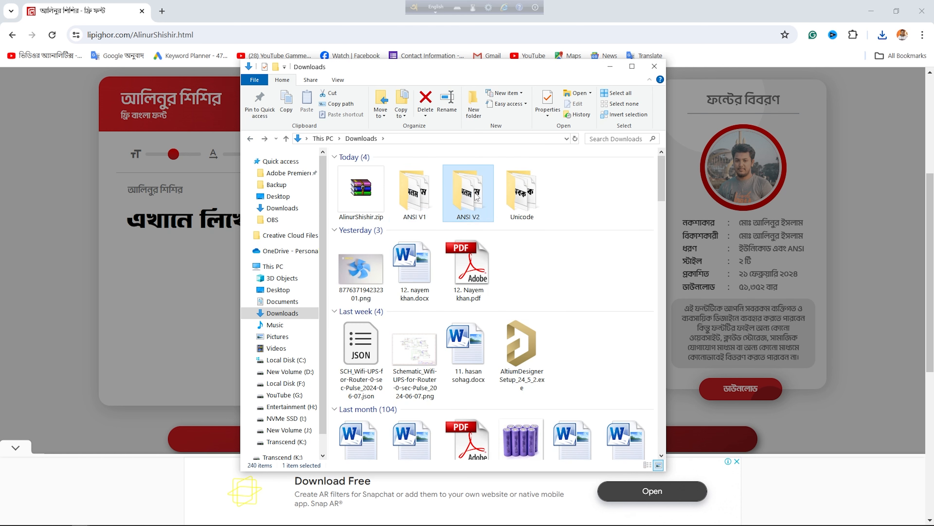
{"action": "left_click", "coordinate": [252, 139]}
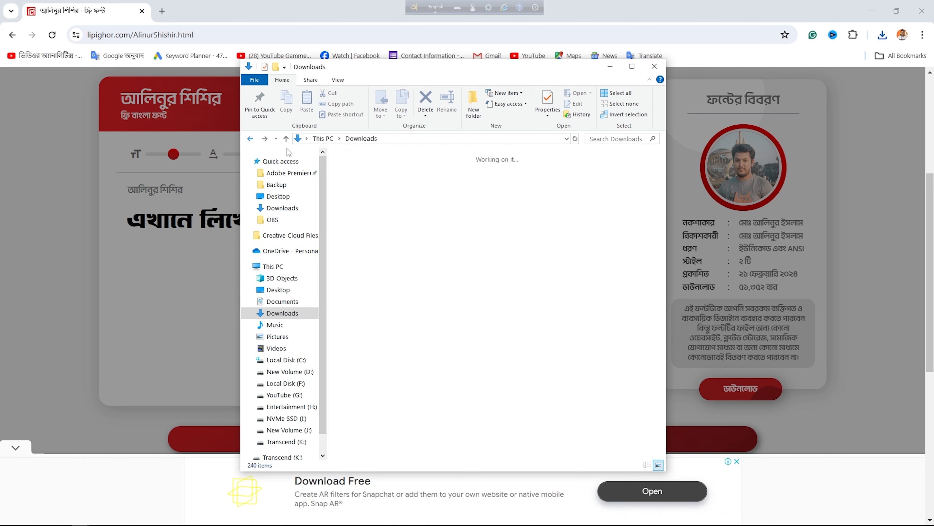
{"action": "double_click", "coordinate": [530, 205]}
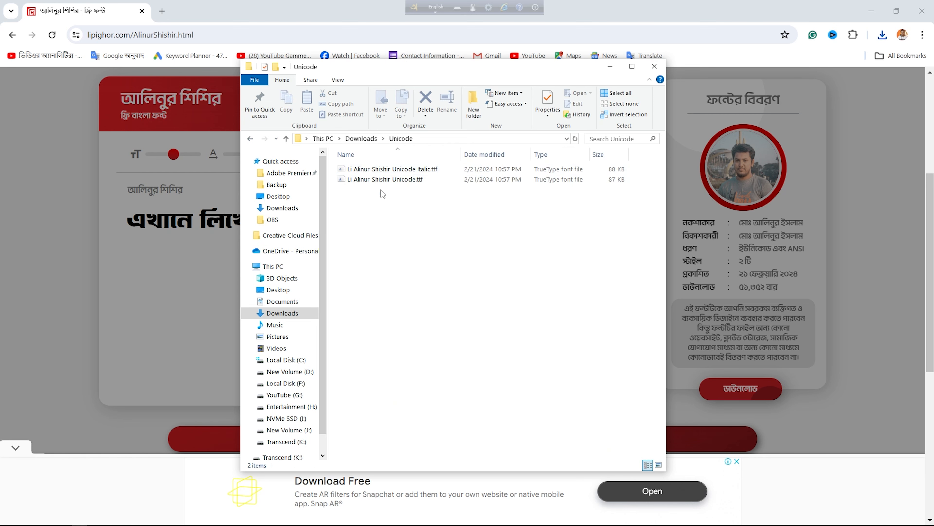
{"action": "left_click_drag", "start_coordinate": [415, 204], "coordinate": [372, 167]}
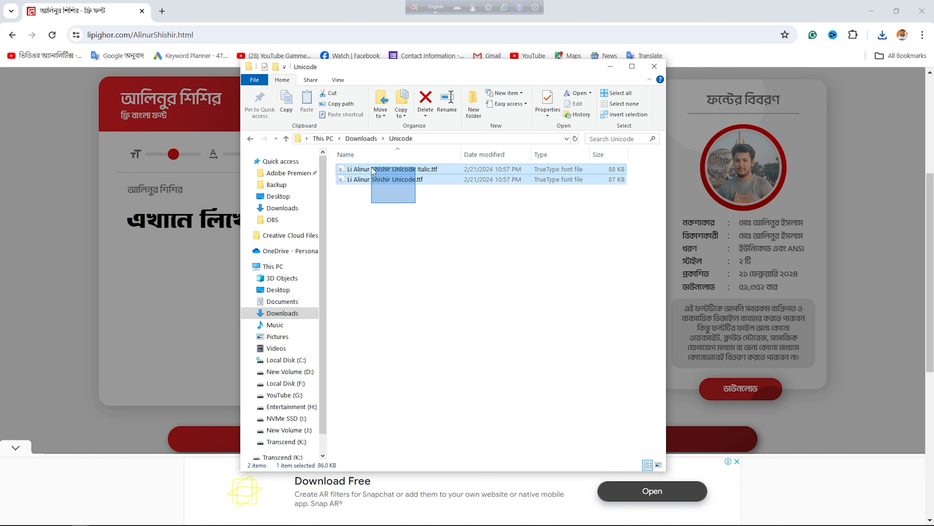
{"action": "right_click", "coordinate": [376, 170]}
{"action": "left_click", "coordinate": [427, 200]}
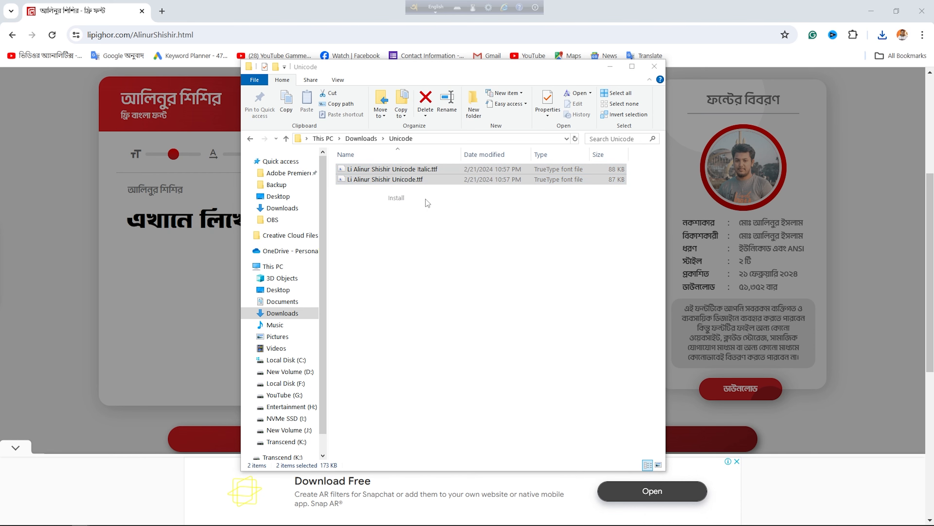
{"action": "left_click", "coordinate": [654, 66]}
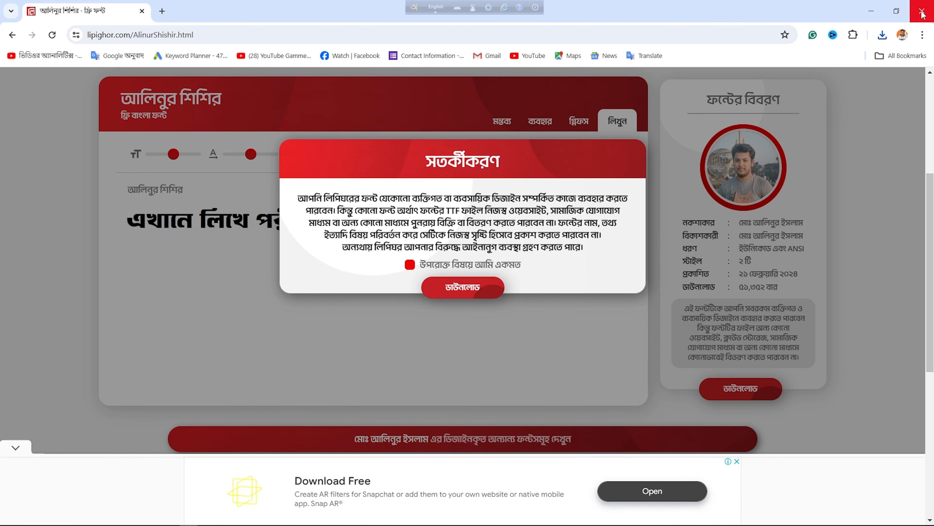
Close Chrome to return to Filmora, move the Text Here clip to start at 00:00:18:04 and place the playhead at 00:00:20:17
{"action": "left_click", "coordinate": [914, 19]}
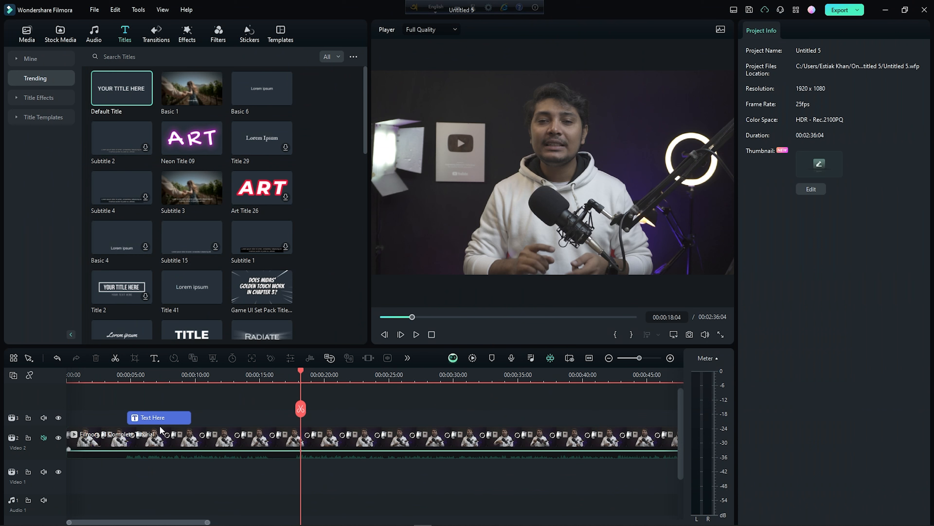
{"action": "left_click", "coordinate": [154, 419]}
{"action": "left_click_drag", "start_coordinate": [153, 425], "coordinate": [344, 422]}
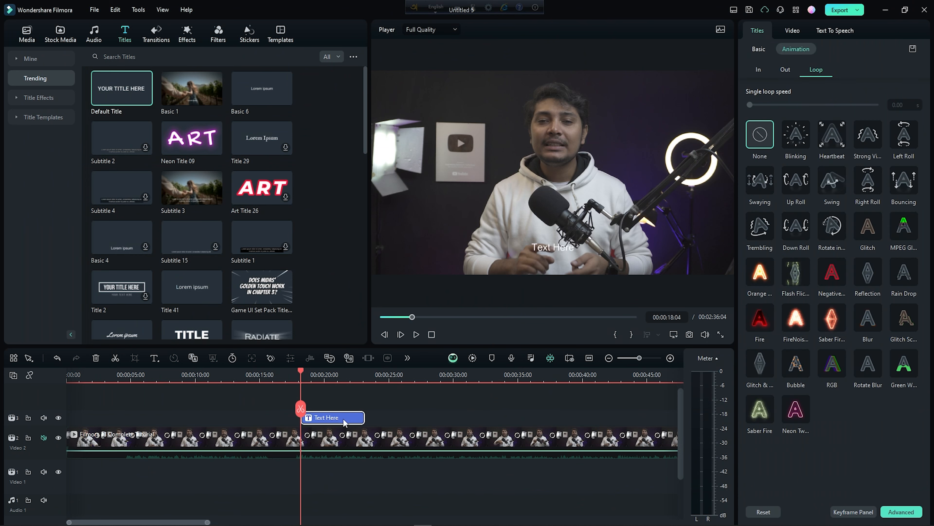
{"action": "left_click", "coordinate": [333, 375]}
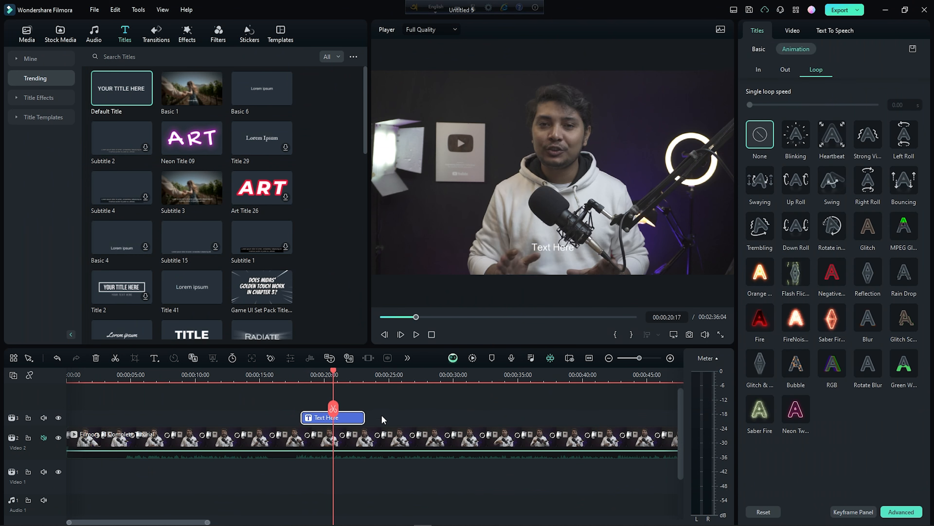
Switch Avro Keyboard to Bangla and move the title text to the upper-right area of the video frame
{"action": "left_click", "coordinate": [436, 7]}
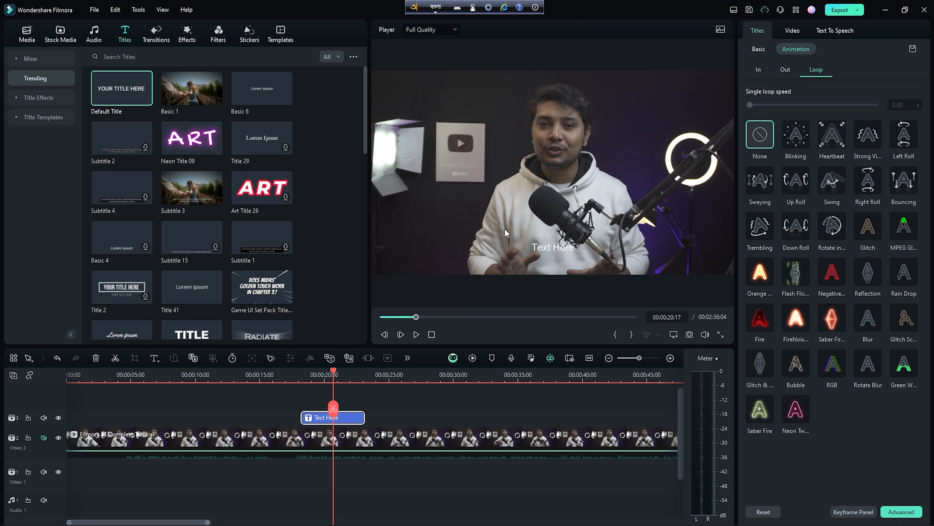
{"action": "double_click", "coordinate": [562, 249]}
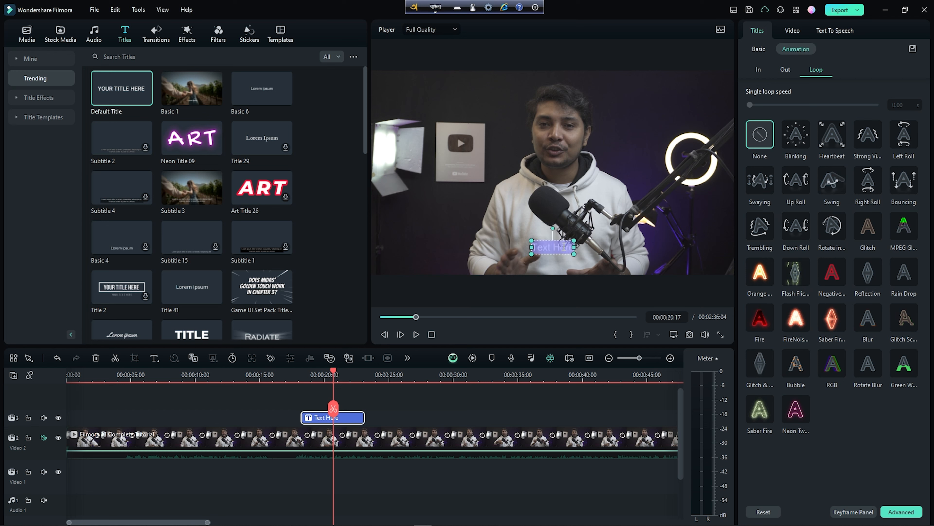
{"action": "left_click", "coordinate": [517, 179]}
{"action": "left_click_drag", "start_coordinate": [558, 256], "coordinate": [642, 94]}
Replace the title's placeholder text with the person's full name in Bangla, scaled down and positioned in the frame's upper-right area
{"action": "double_click", "coordinate": [643, 94]}
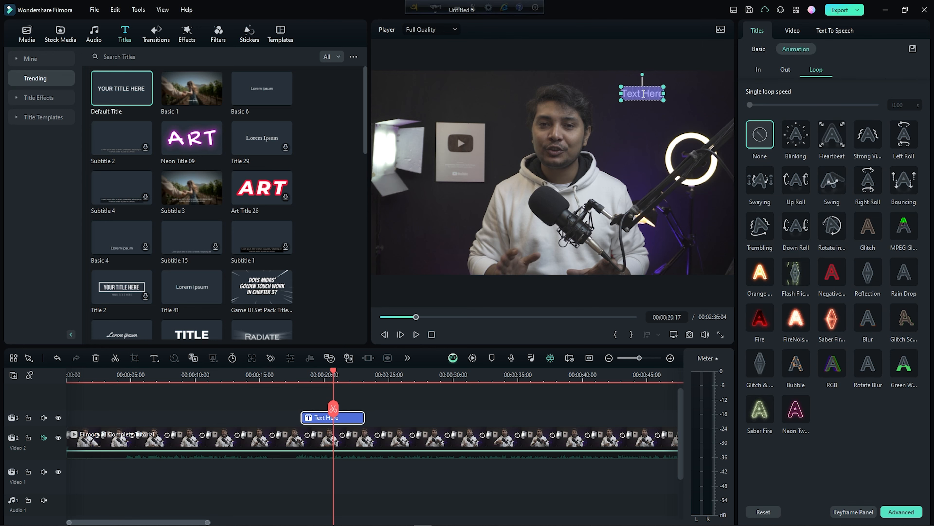
{"action": "key", "text": "BackSpace"}
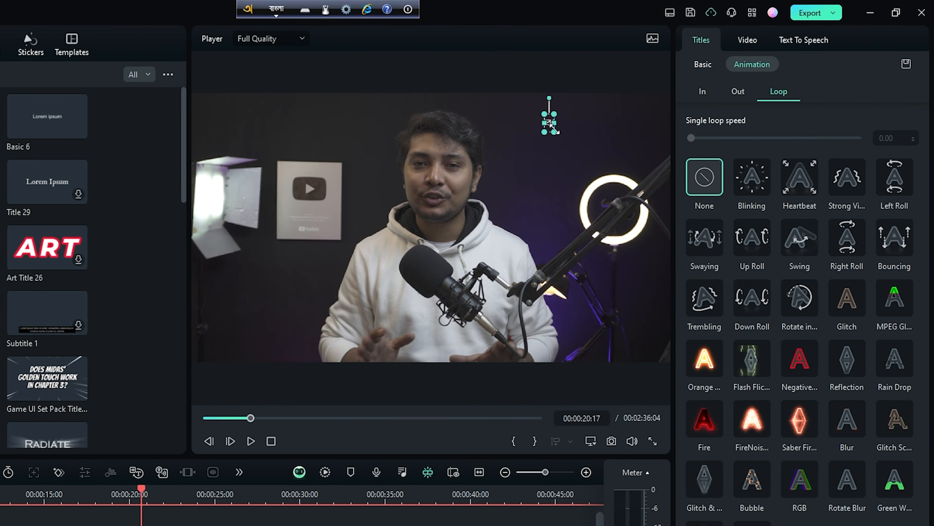
{"action": "type", "text": "ঝ"}
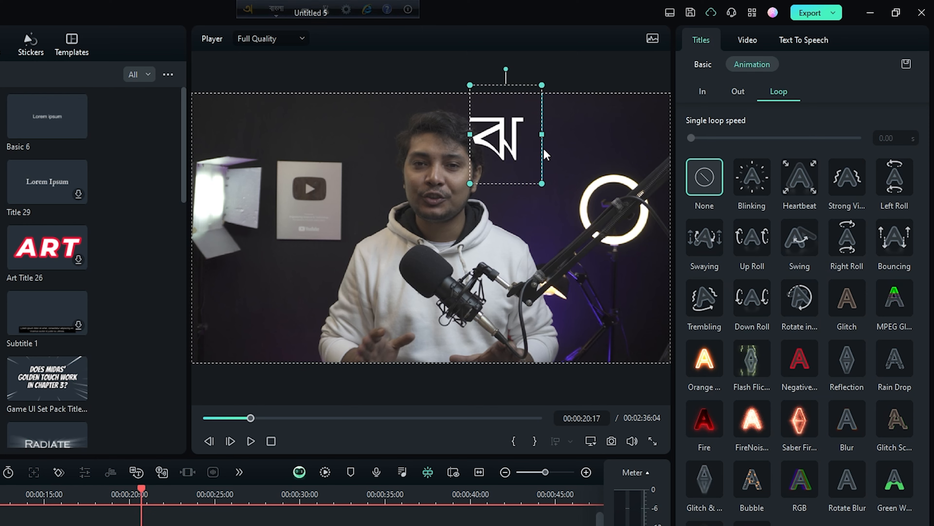
{"action": "type", "text": "মন খান"}
{"action": "left_click", "coordinate": [435, 141]}
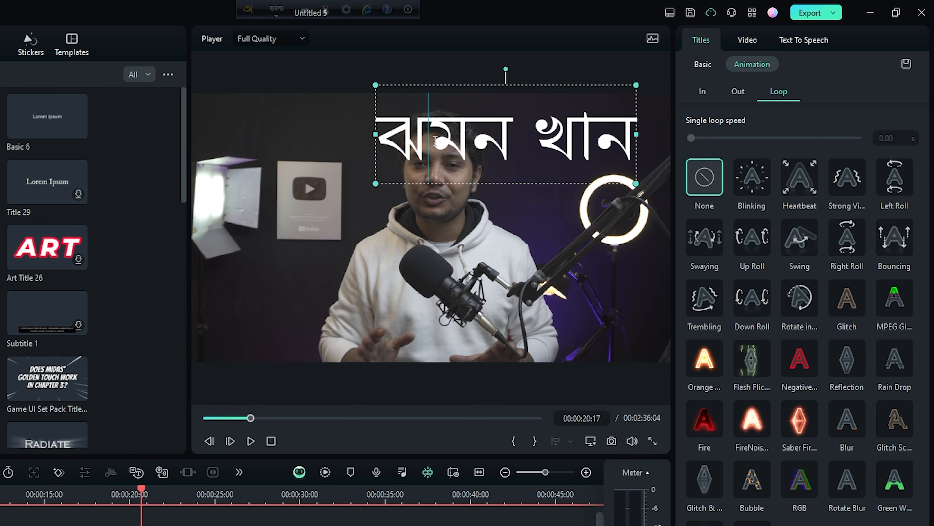
{"action": "type", "text": "ু"}
{"action": "left_click_drag", "start_coordinate": [377, 86], "coordinate": [493, 130]}
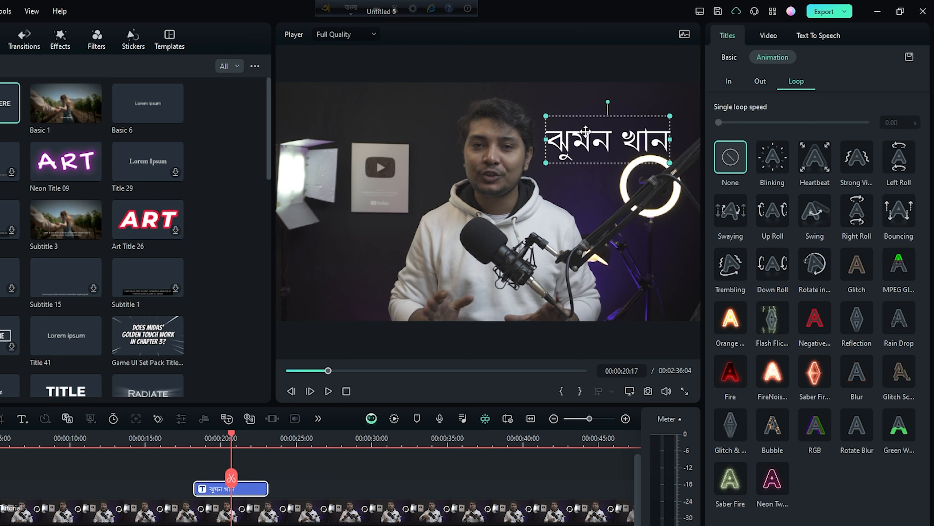
{"action": "left_click_drag", "start_coordinate": [586, 131], "coordinate": [601, 119]}
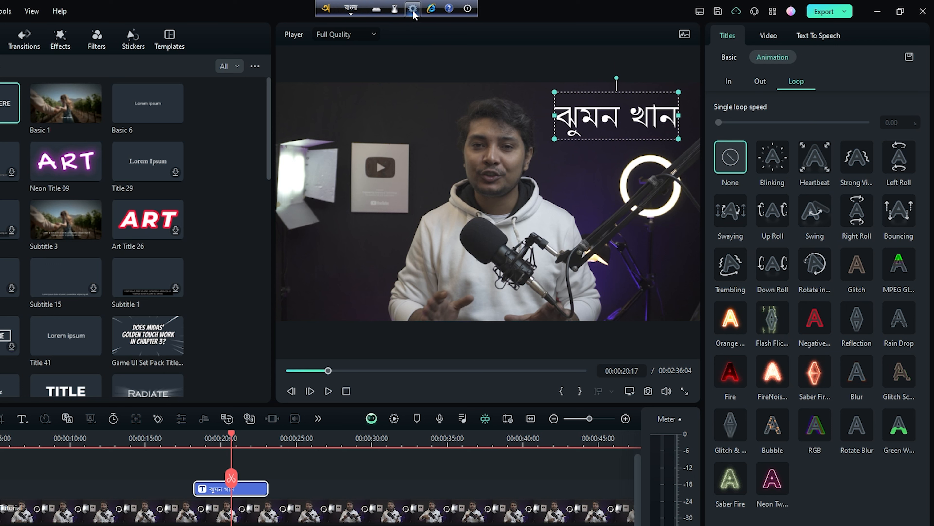
Set the font of the Bangla name title to FN Saimoon Srabon Unicode Italic
{"action": "double_click", "coordinate": [609, 113]}
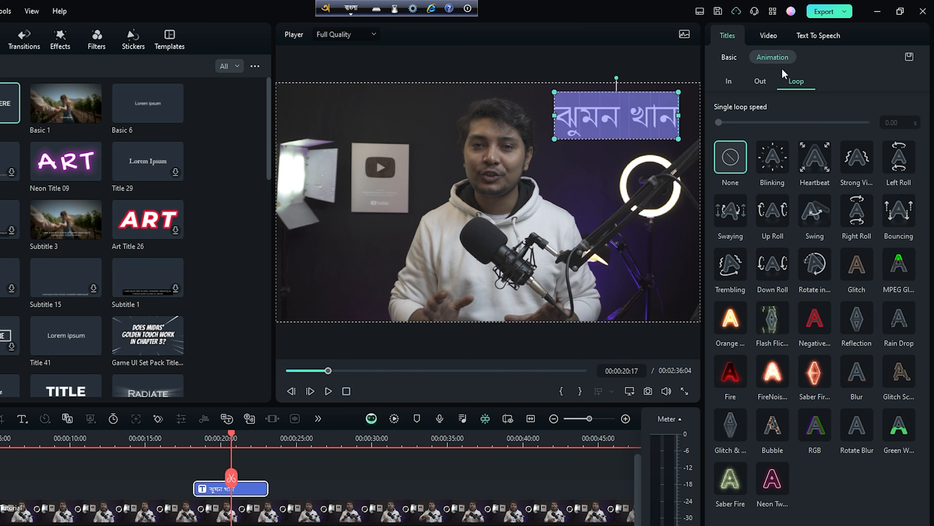
{"action": "left_click", "coordinate": [727, 57]}
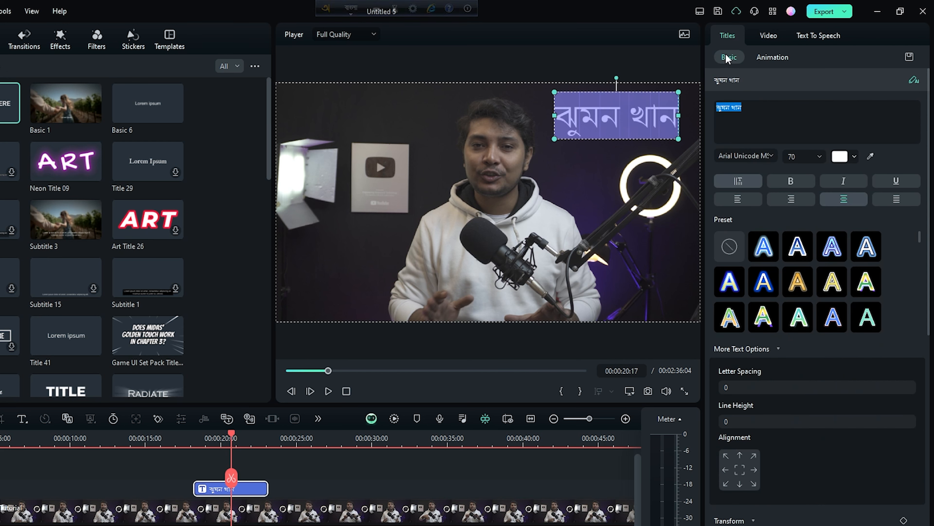
{"action": "left_click", "coordinate": [770, 156]}
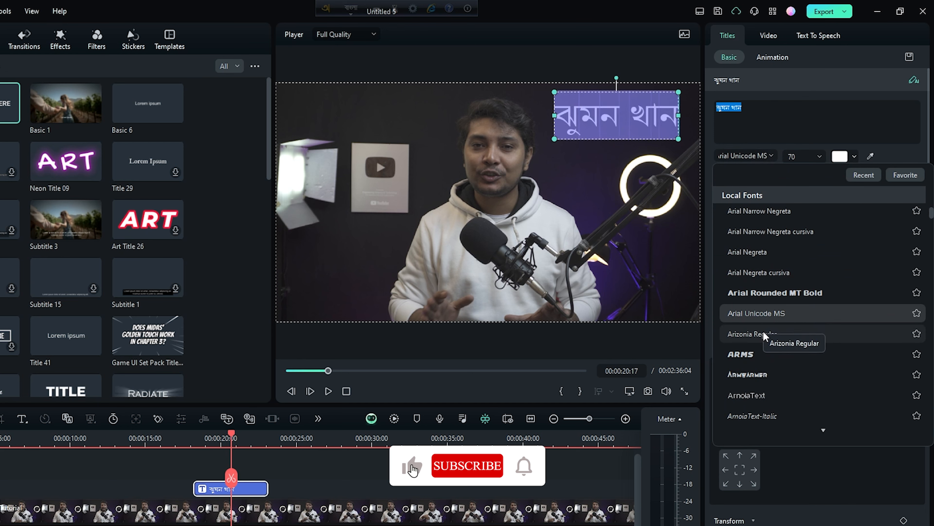
{"action": "scroll", "coordinate": [764, 333], "scroll_direction": "down", "scroll_amount": 3}
{"action": "scroll", "coordinate": [764, 336], "scroll_direction": "down", "scroll_amount": 10}
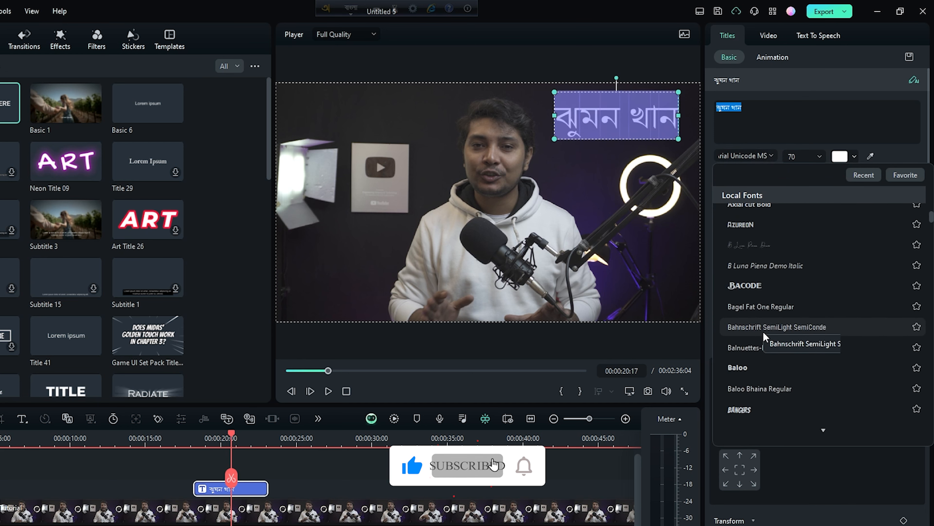
{"action": "scroll", "coordinate": [765, 335], "scroll_direction": "down", "scroll_amount": 10}
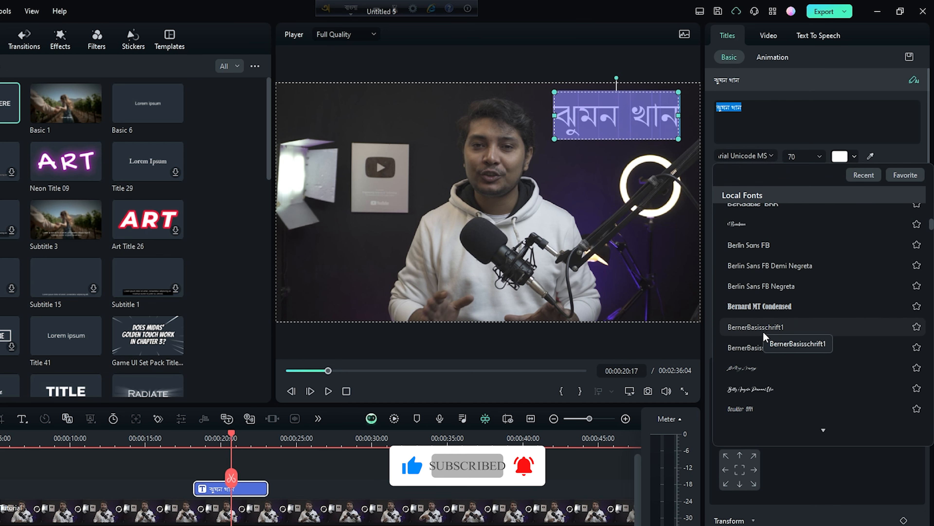
{"action": "scroll", "coordinate": [766, 324], "scroll_direction": "up", "scroll_amount": 20}
{"action": "scroll", "coordinate": [772, 324], "scroll_direction": "up", "scroll_amount": 10}
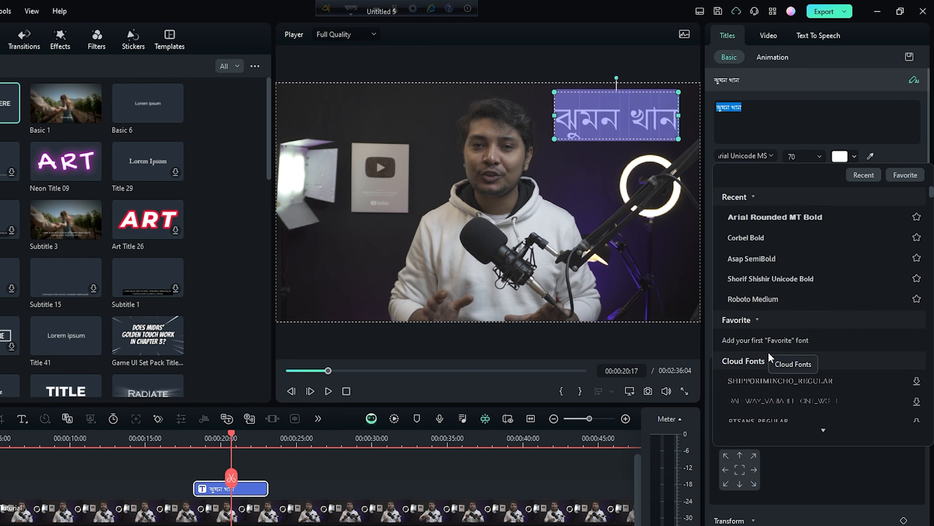
{"action": "scroll", "coordinate": [805, 353], "scroll_direction": "down", "scroll_amount": 12}
{"action": "scroll", "coordinate": [806, 361], "scroll_direction": "down", "scroll_amount": 12}
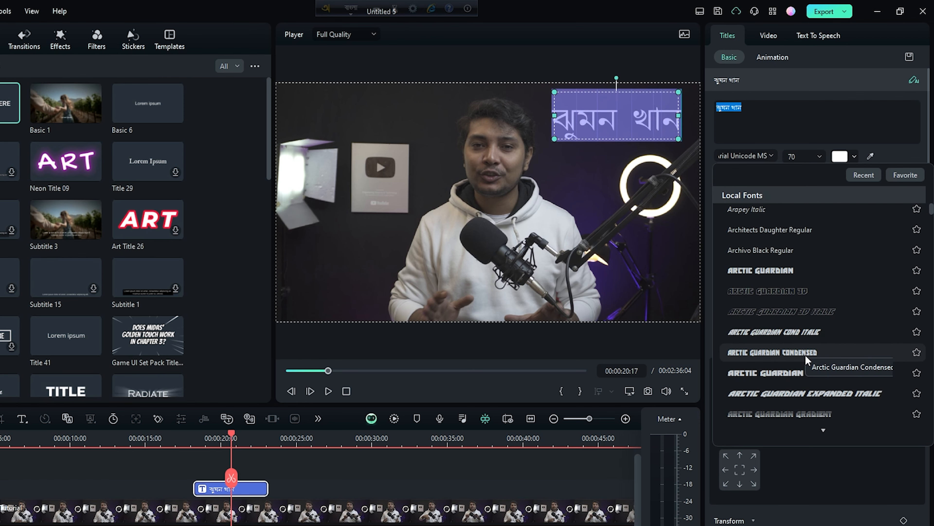
{"action": "scroll", "coordinate": [805, 357], "scroll_direction": "down", "scroll_amount": 12}
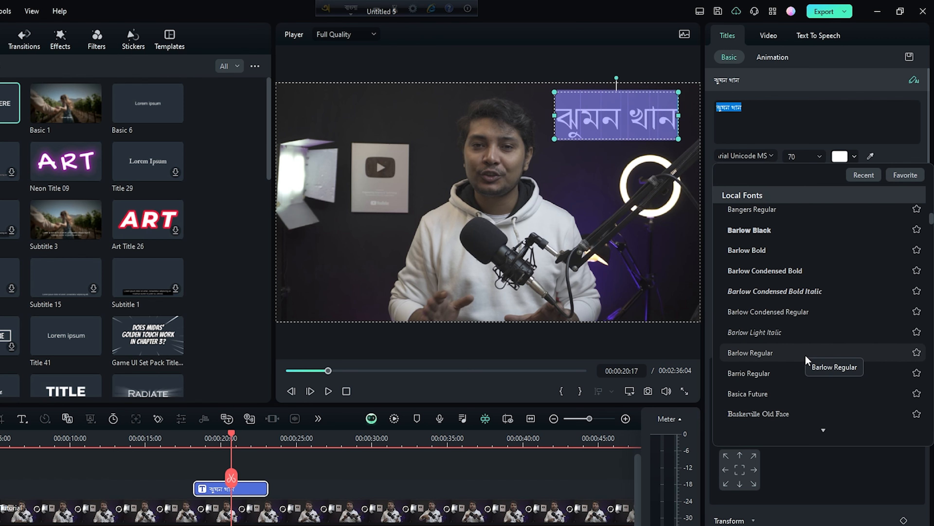
{"action": "scroll", "coordinate": [806, 359], "scroll_direction": "down", "scroll_amount": 12}
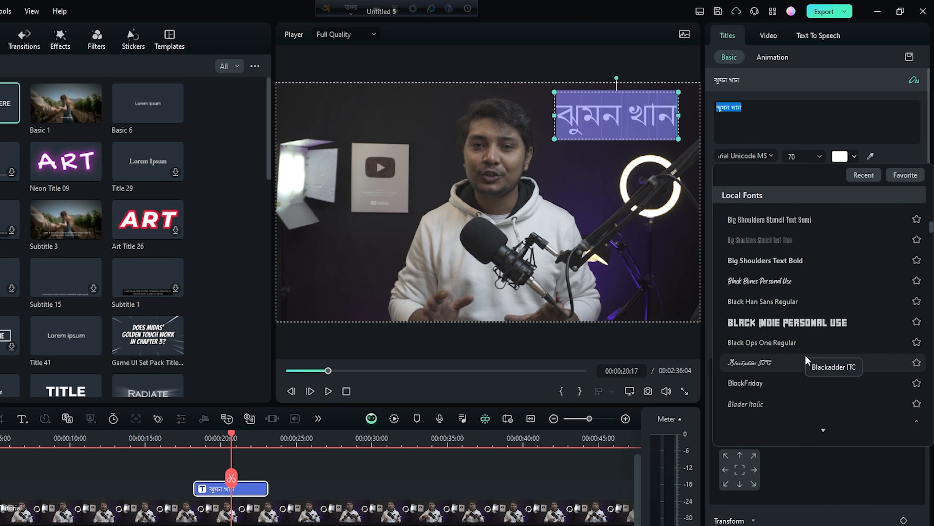
{"action": "scroll", "coordinate": [805, 359], "scroll_direction": "down", "scroll_amount": 12}
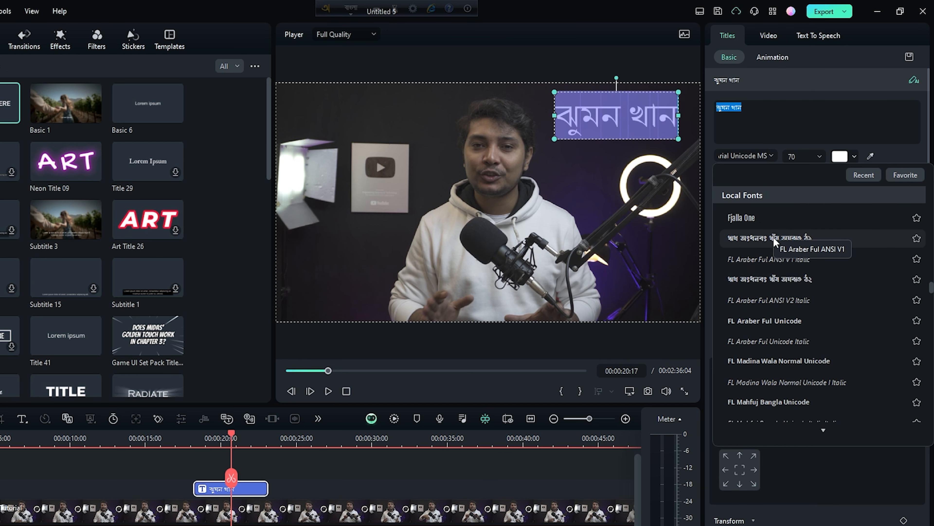
{"action": "scroll", "coordinate": [773, 245], "scroll_direction": "down", "scroll_amount": 3}
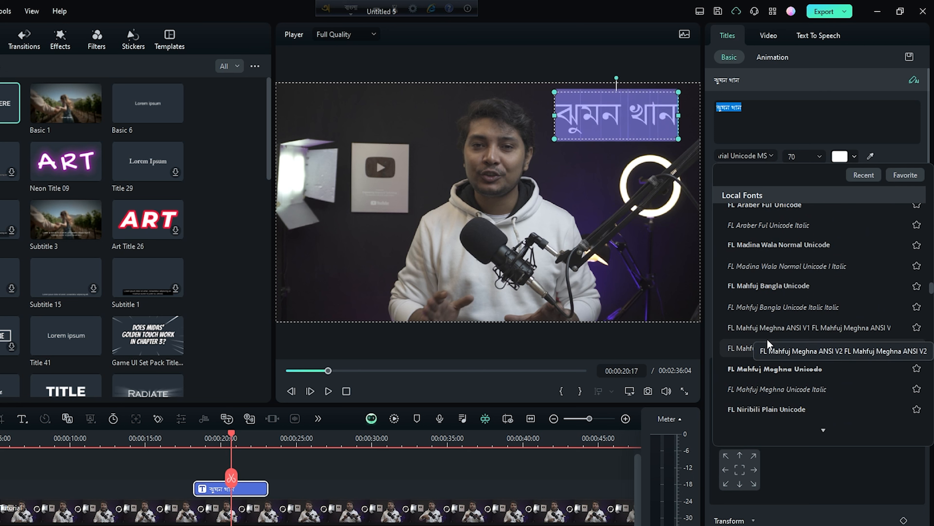
{"action": "scroll", "coordinate": [767, 355], "scroll_direction": "down", "scroll_amount": 3}
{"action": "scroll", "coordinate": [767, 355], "scroll_direction": "down", "scroll_amount": 6}
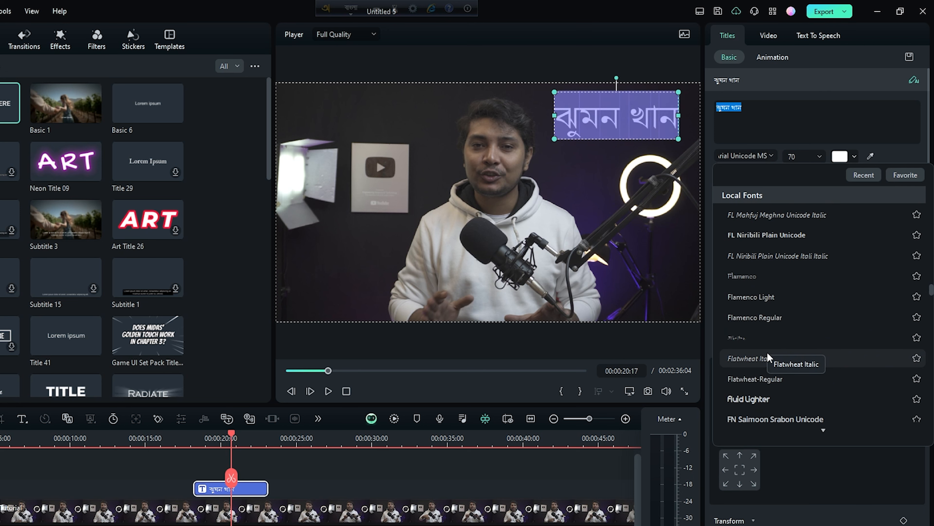
{"action": "scroll", "coordinate": [767, 355], "scroll_direction": "down", "scroll_amount": 6}
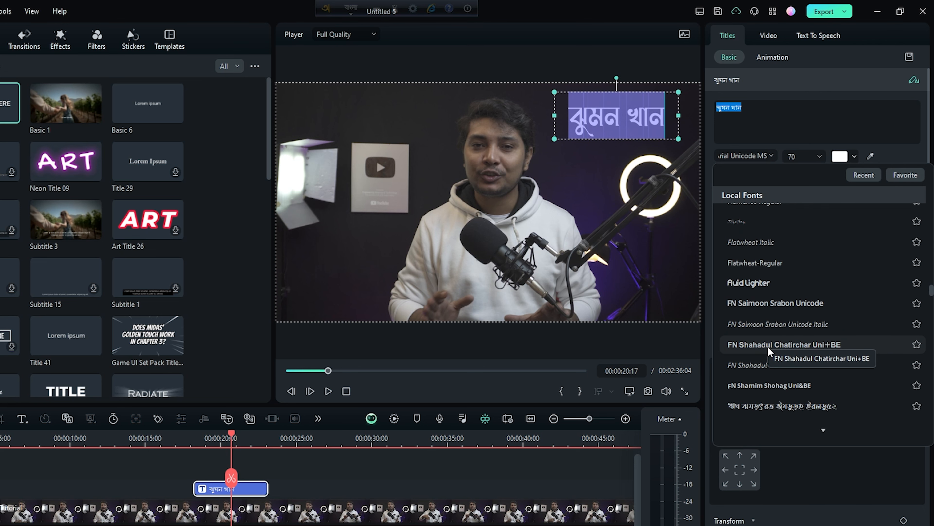
{"action": "left_click", "coordinate": [771, 327]}
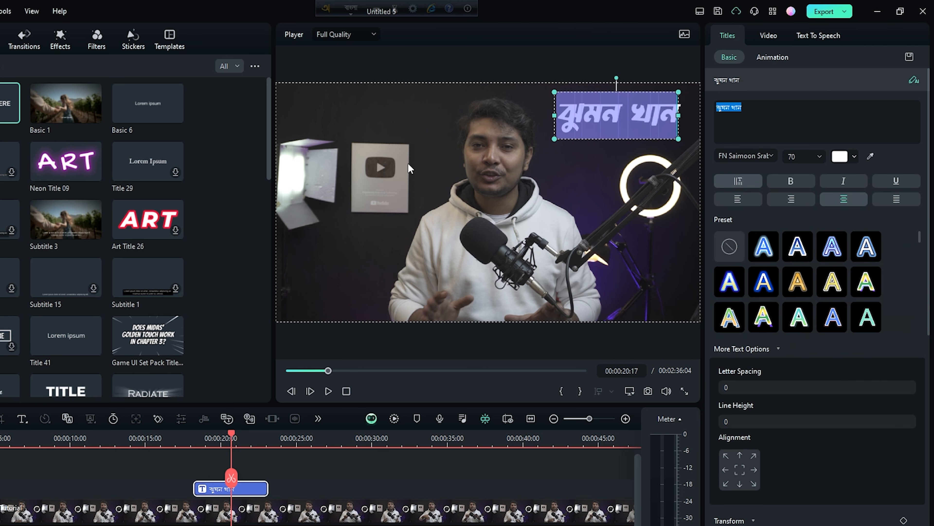
Move the Bangla name title to the bottom centre of the video frame
{"action": "left_click", "coordinate": [560, 170]}
{"action": "left_click", "coordinate": [594, 121]}
{"action": "left_click_drag", "start_coordinate": [611, 111], "coordinate": [491, 298]}
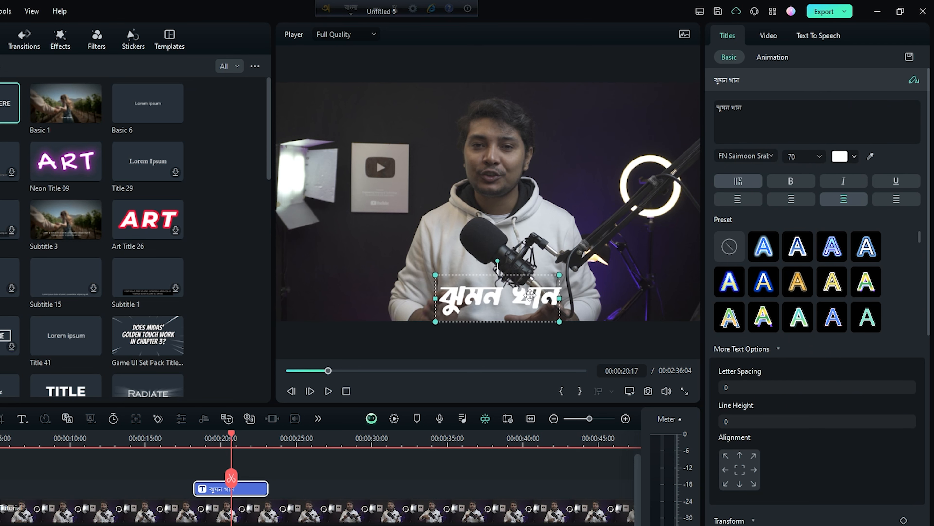
Colour the Bangla title text yellow and move it to the upper-right area of the video frame
{"action": "double_click", "coordinate": [530, 294]}
{"action": "left_click", "coordinate": [855, 157]}
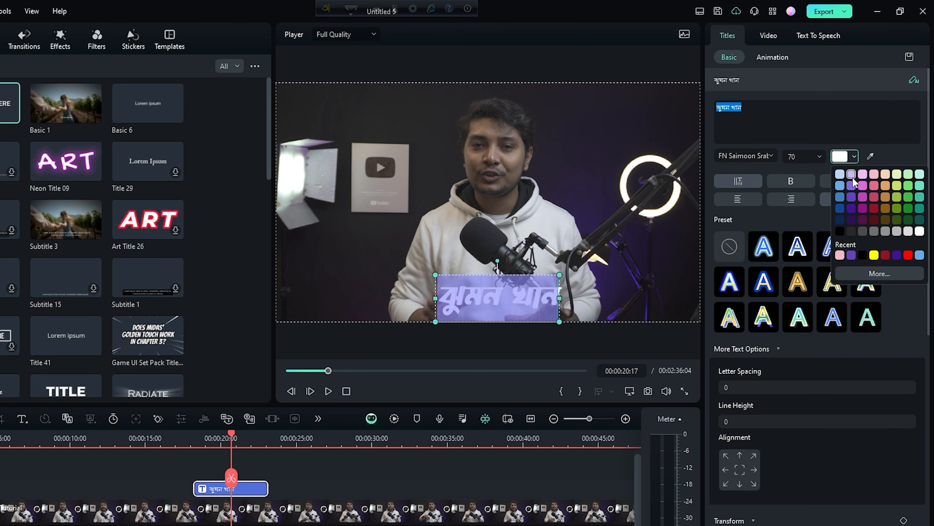
{"action": "left_click", "coordinate": [875, 254]}
{"action": "left_click_drag", "start_coordinate": [501, 293], "coordinate": [616, 114]}
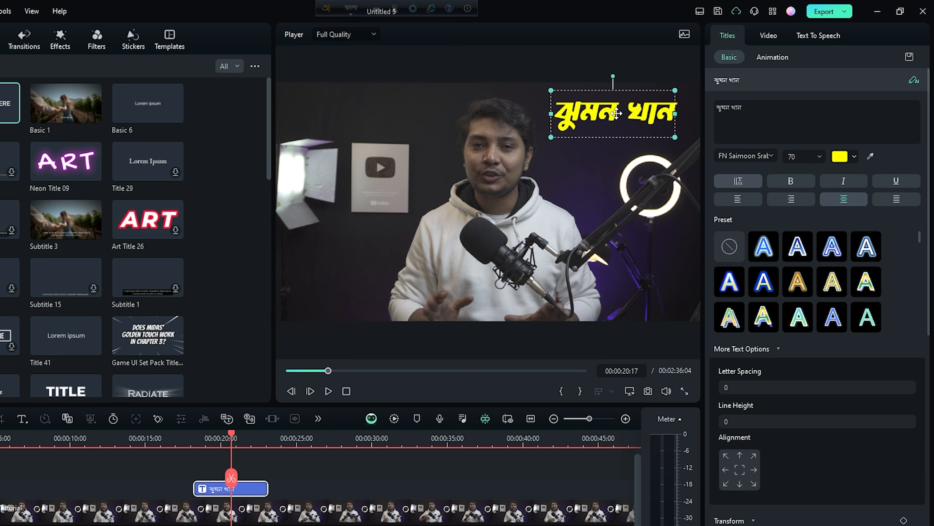
{"action": "left_click", "coordinate": [599, 178]}
{"action": "left_click", "coordinate": [584, 116]}
{"action": "left_click", "coordinate": [583, 116]}
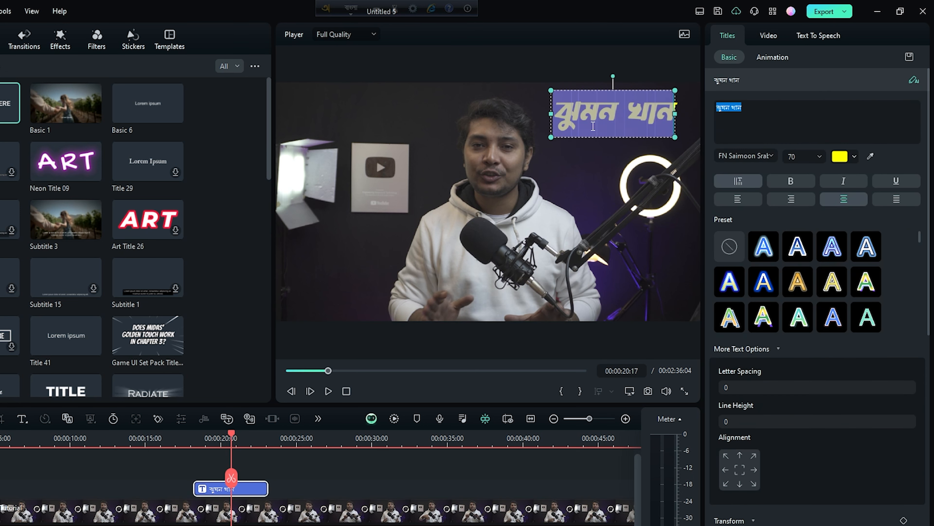
{"action": "left_click", "coordinate": [608, 186]}
{"action": "left_click", "coordinate": [605, 114]}
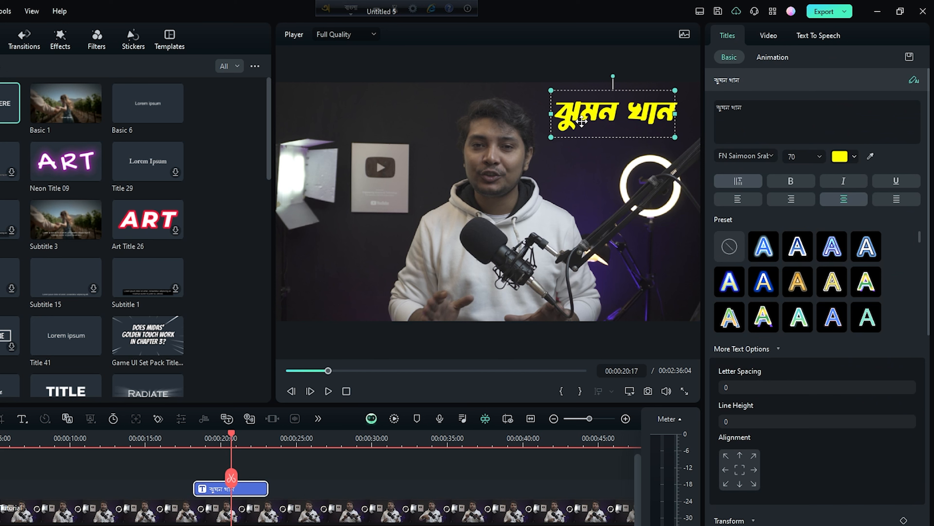
Try several In animations on the Bangla title, including Zoom out, and apply the "Type Wri..." animation beside Fade1
{"action": "left_click", "coordinate": [579, 118]}
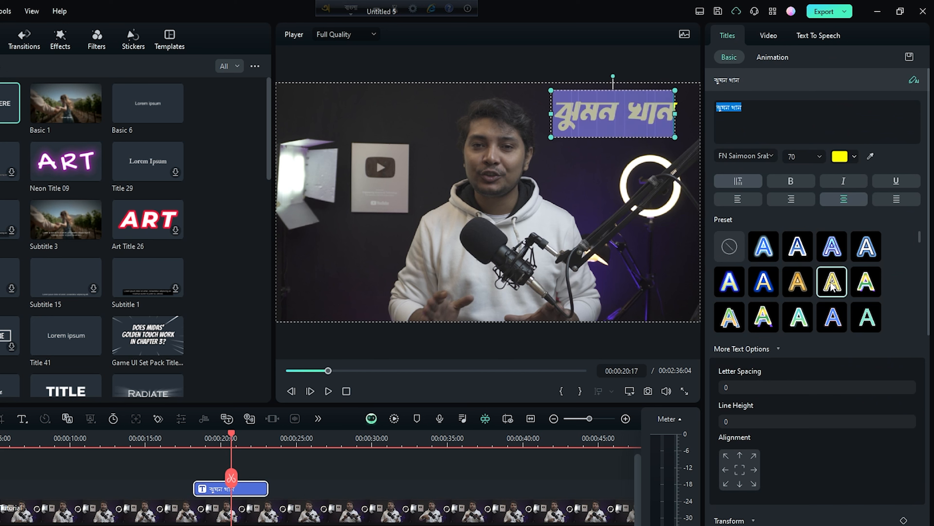
{"action": "left_click", "coordinate": [785, 57]}
{"action": "left_click", "coordinate": [728, 81]}
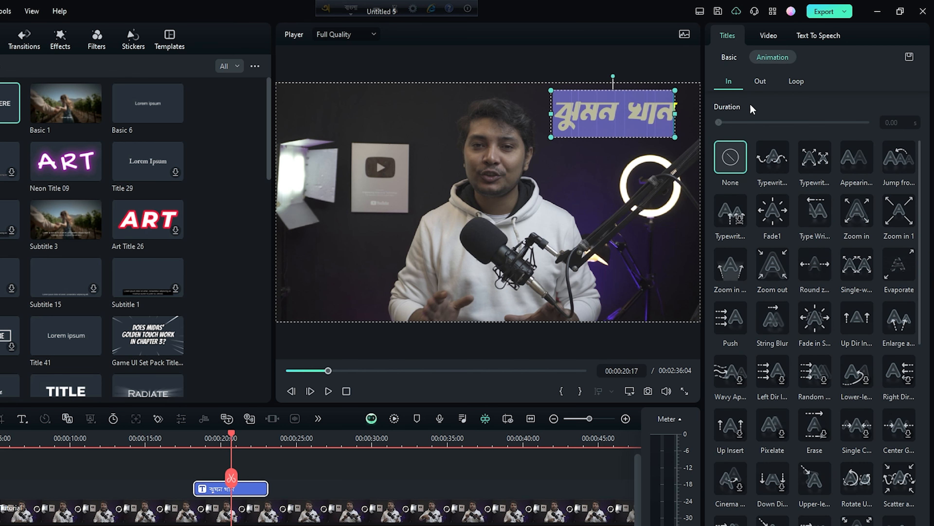
{"action": "left_click", "coordinate": [777, 160]}
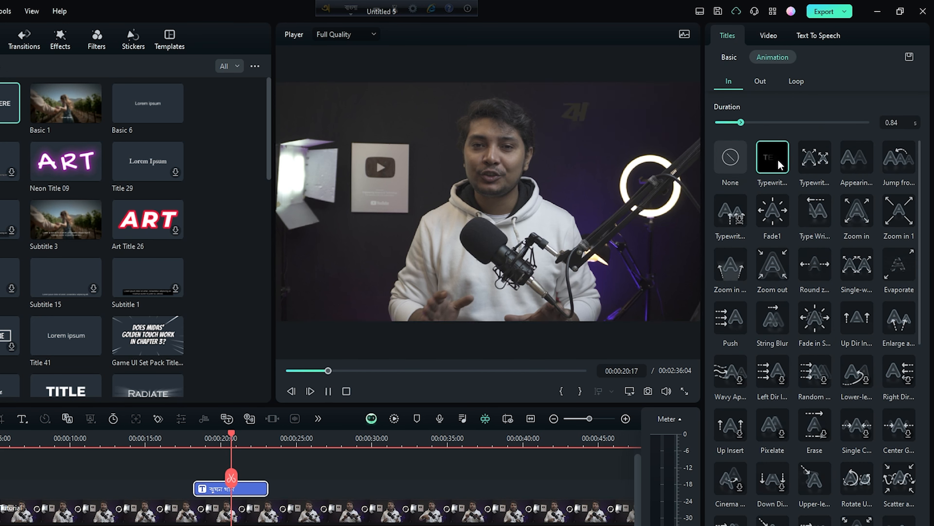
{"action": "left_click", "coordinate": [817, 161]}
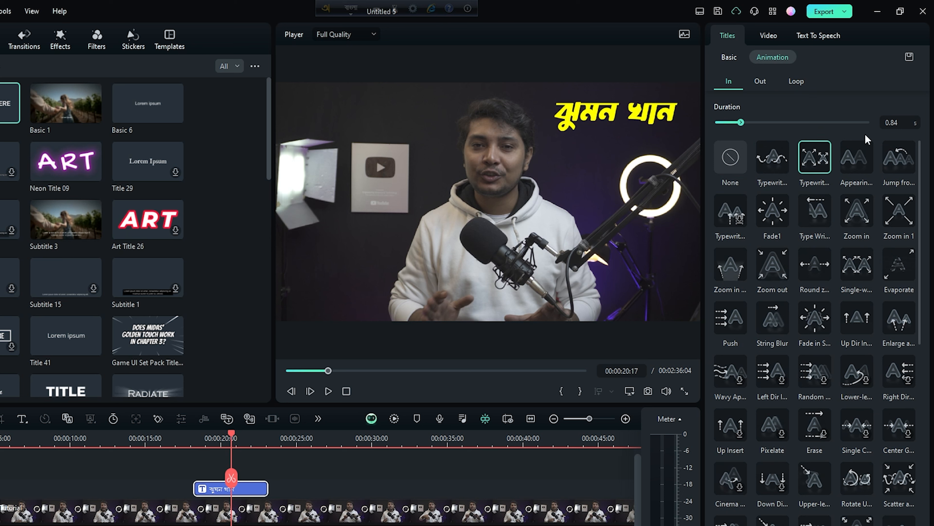
{"action": "left_click", "coordinate": [857, 158]}
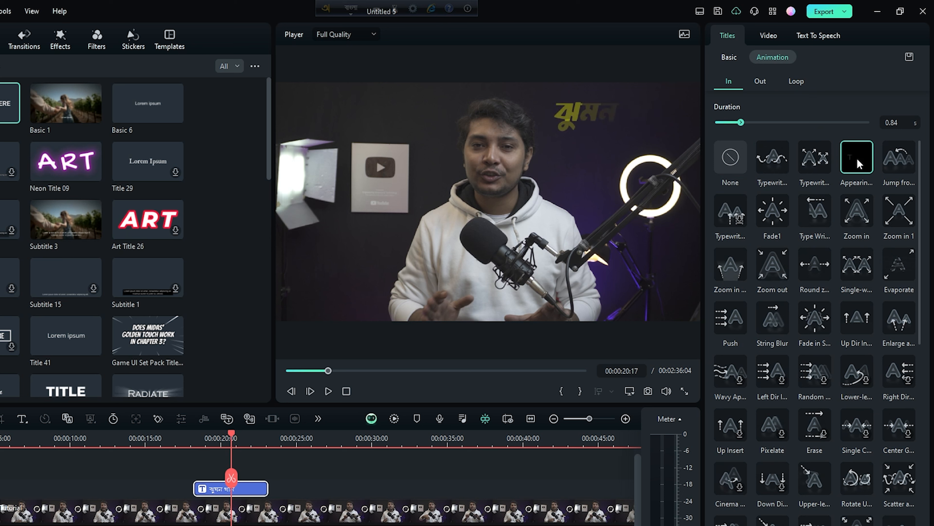
{"action": "left_click", "coordinate": [895, 161]}
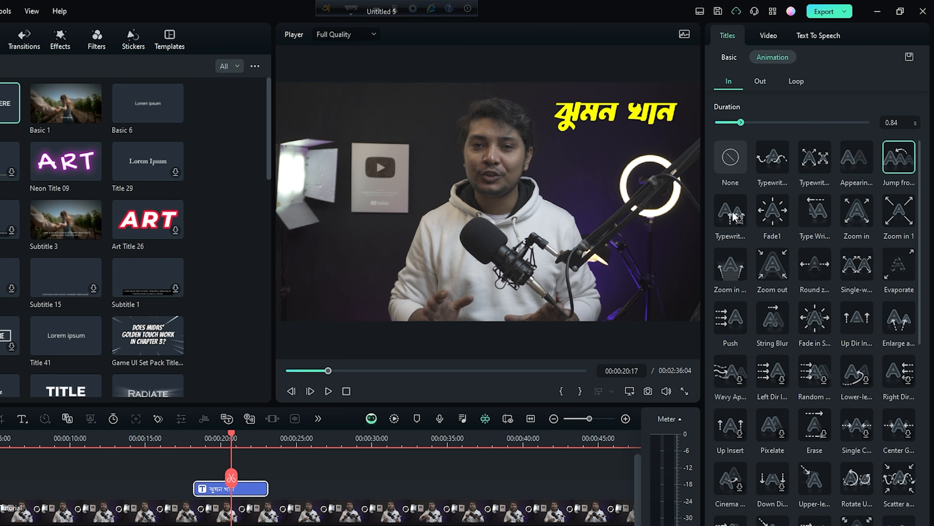
{"action": "left_click", "coordinate": [815, 317]}
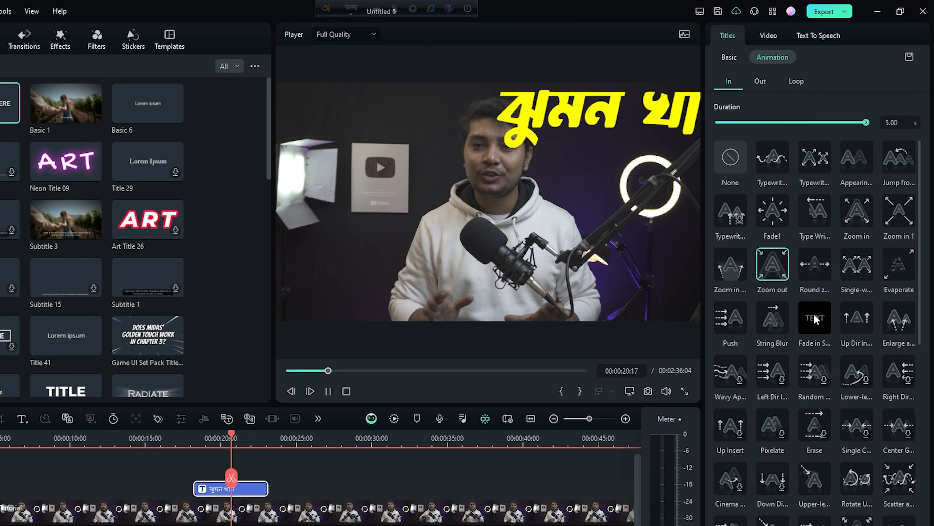
{"action": "left_click", "coordinate": [815, 210]}
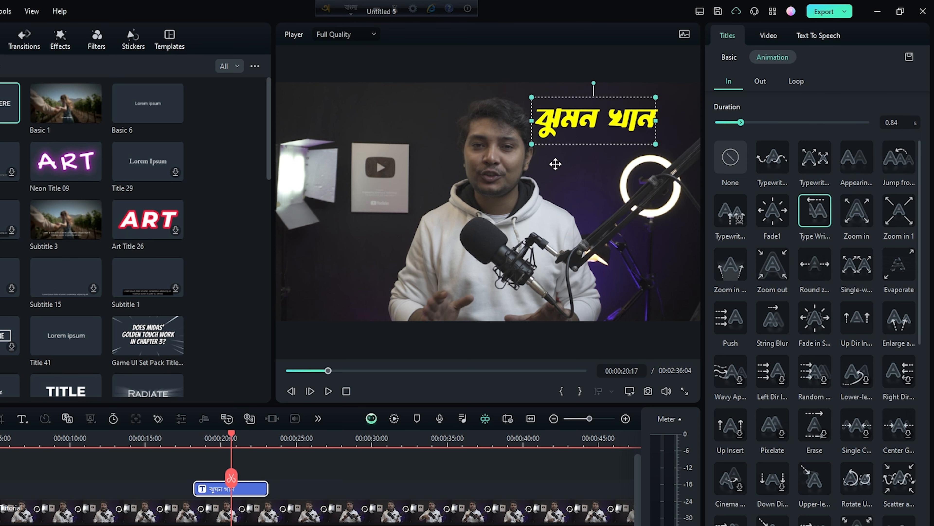
Move the title to the frame's lower-left area and add "আমি" before the name and "হাজির হয়ে গেলাম" after it
{"action": "left_click_drag", "start_coordinate": [614, 106], "coordinate": [386, 294]}
{"action": "double_click", "coordinate": [333, 291]}
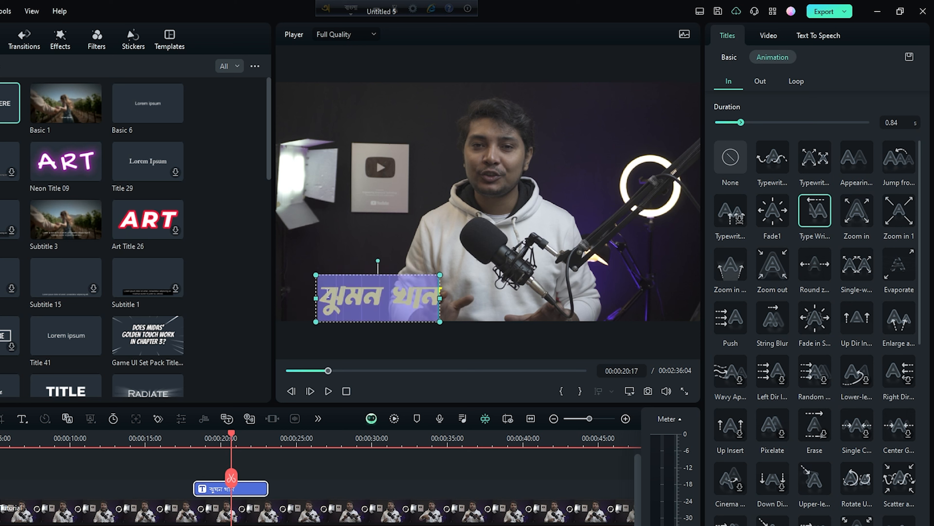
{"action": "left_click", "coordinate": [324, 293]}
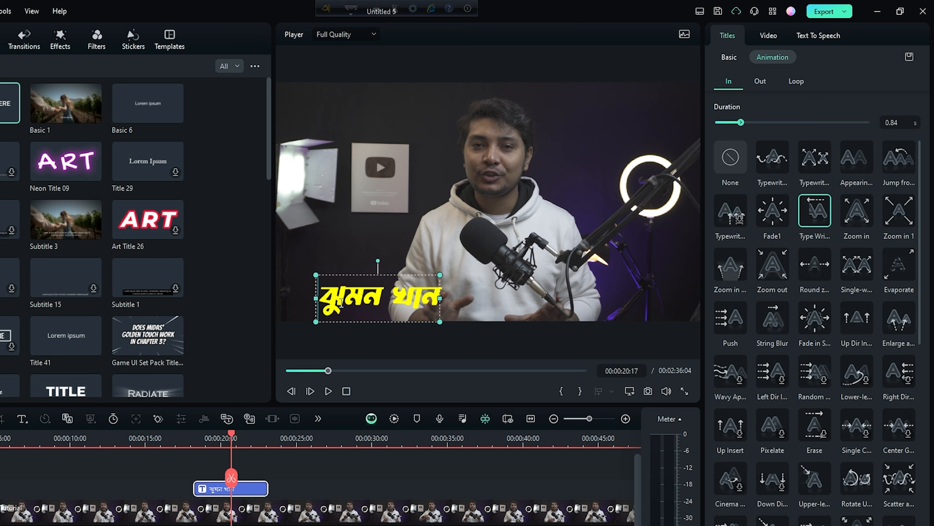
{"action": "type", "text": "আম"}
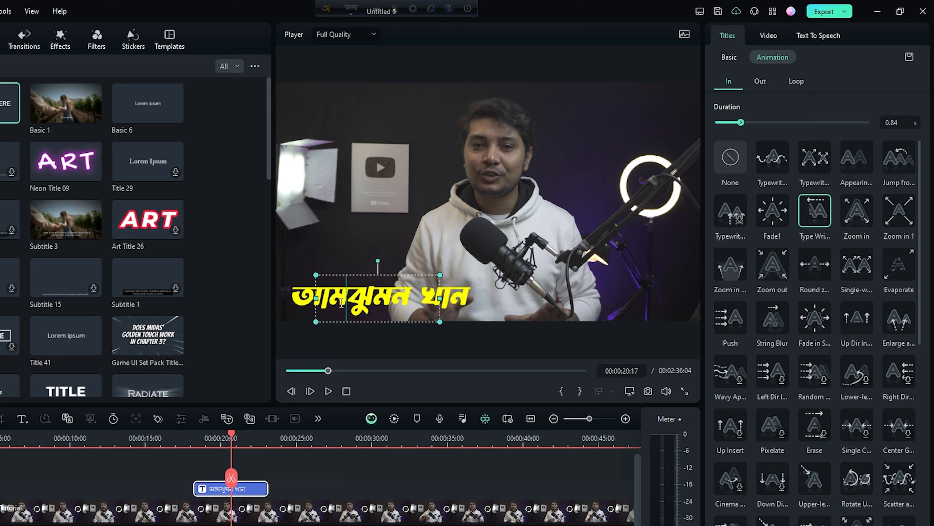
{"action": "type", "text": "ি"}
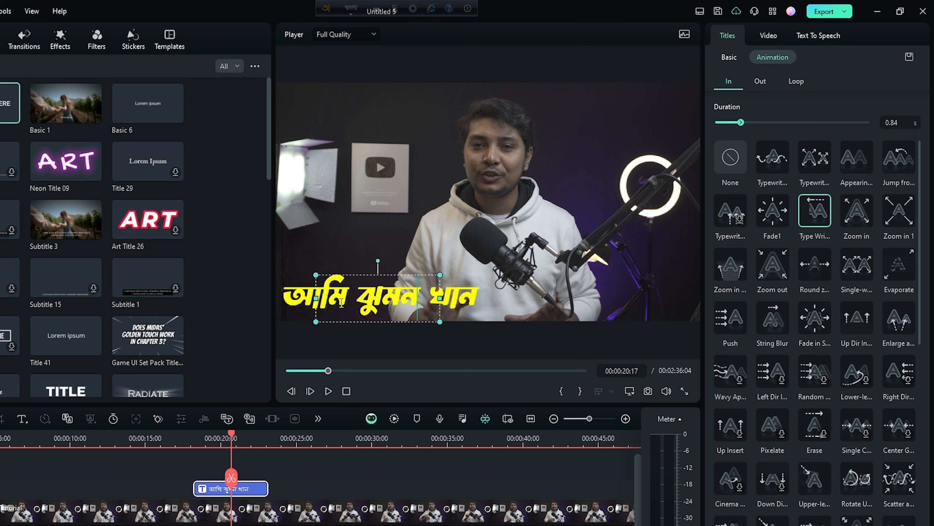
{"action": "key", "text": "End"}
{"action": "type", "text": "হাজি"}
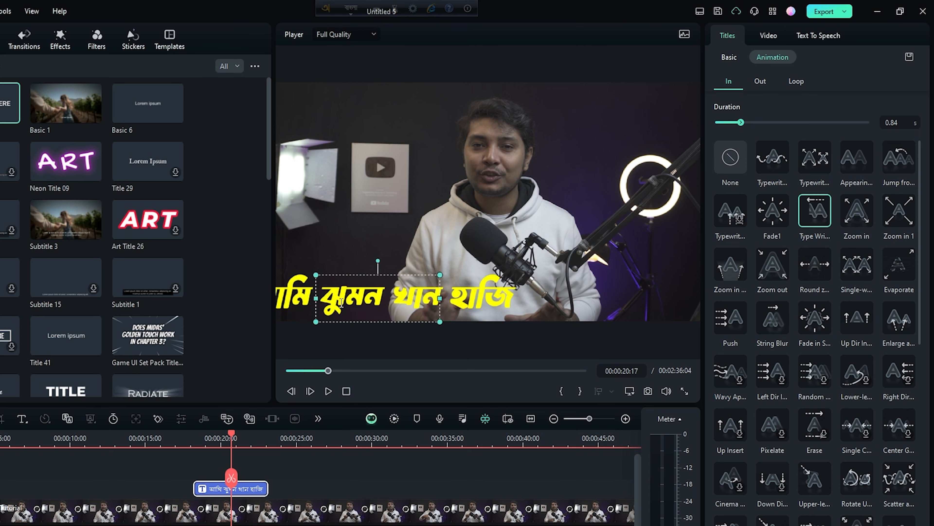
{"action": "type", "text": "র হয়ে গেলাম"}
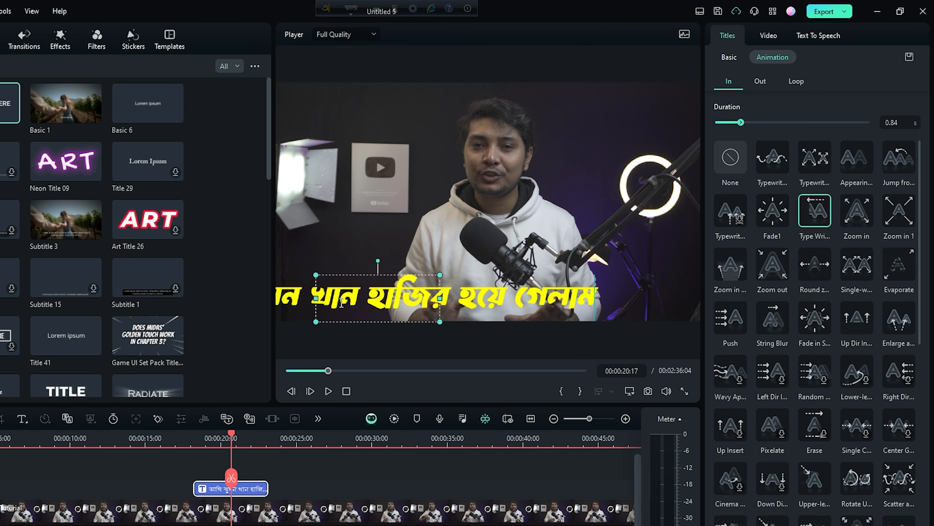
Scale the sentence title down to size 48 at the frame's bottom centre and set its text colour to white
{"action": "left_click", "coordinate": [428, 221]}
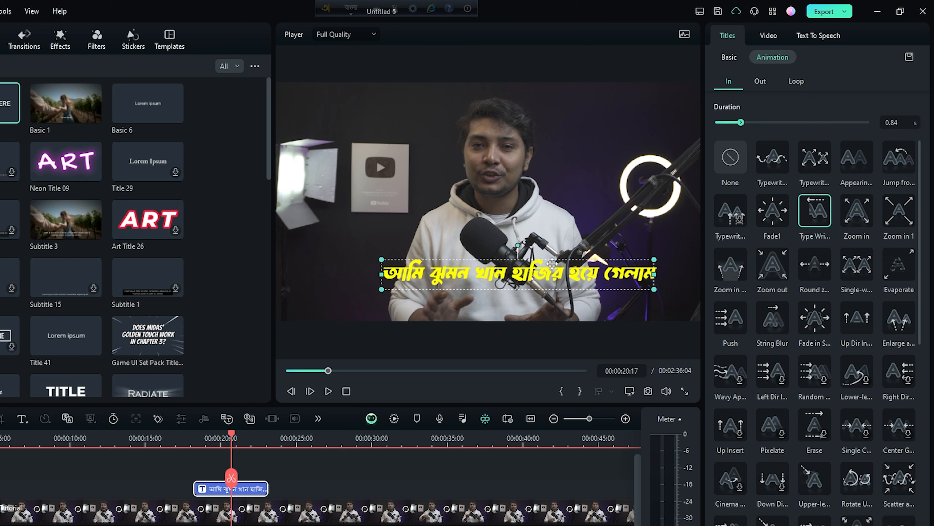
{"action": "left_click", "coordinate": [729, 57]}
{"action": "left_click", "coordinate": [854, 156]}
{"action": "left_click", "coordinate": [836, 172]}
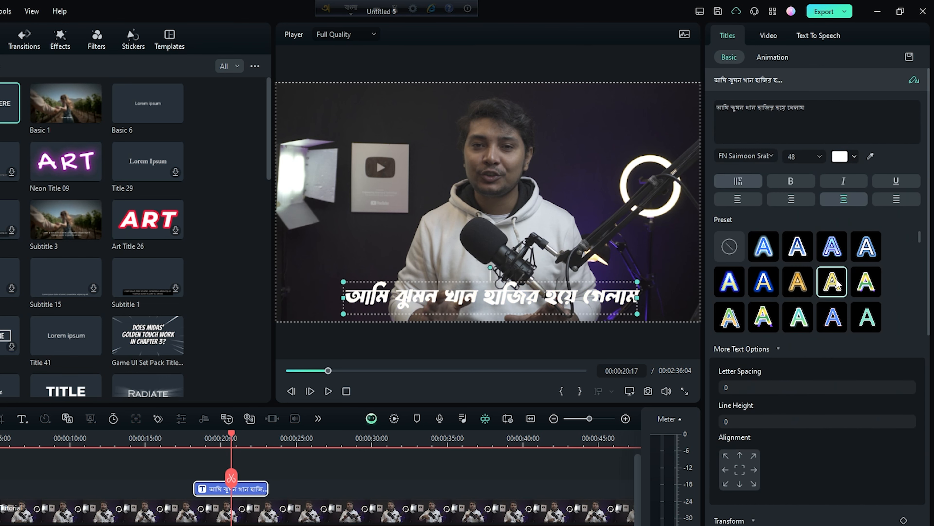
Give the title a black colour-fill background at 67% opacity and centre it horizontally in the frame at X 0
{"action": "scroll", "coordinate": [786, 468], "scroll_direction": "down", "scroll_amount": 6}
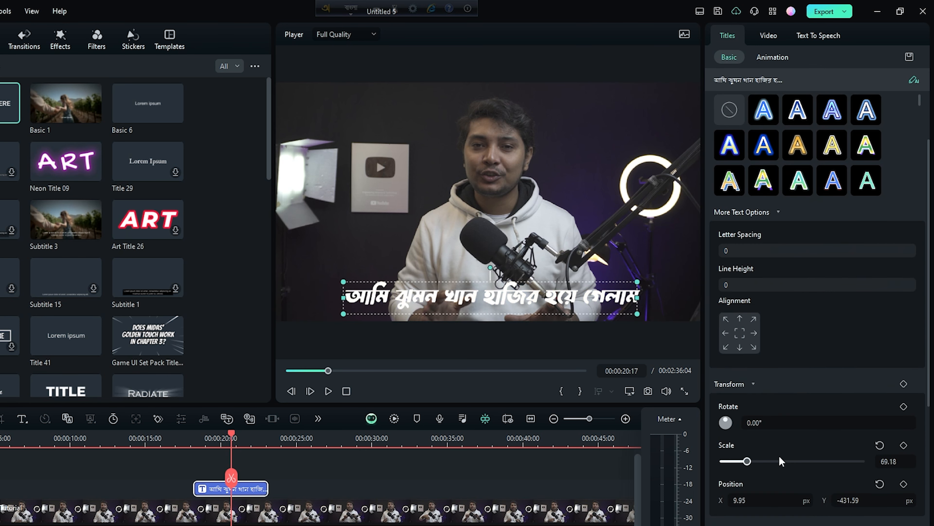
{"action": "left_click", "coordinate": [721, 349]}
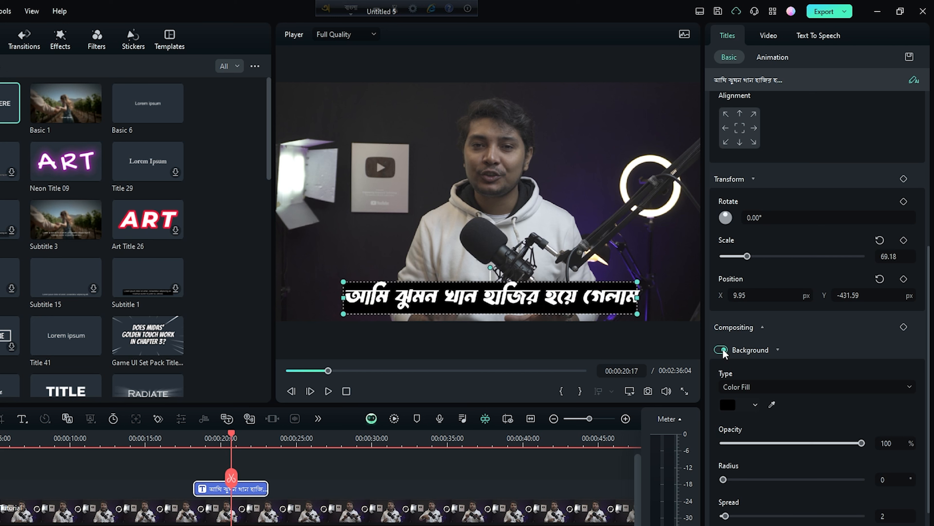
{"action": "left_click_drag", "start_coordinate": [774, 443], "coordinate": [816, 444]}
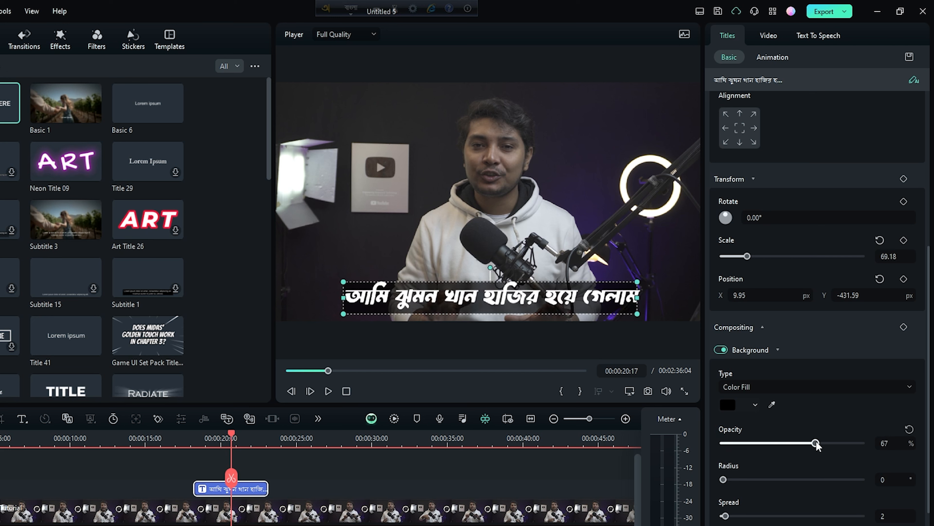
{"action": "left_click", "coordinate": [558, 300]}
{"action": "left_click", "coordinate": [551, 299]}
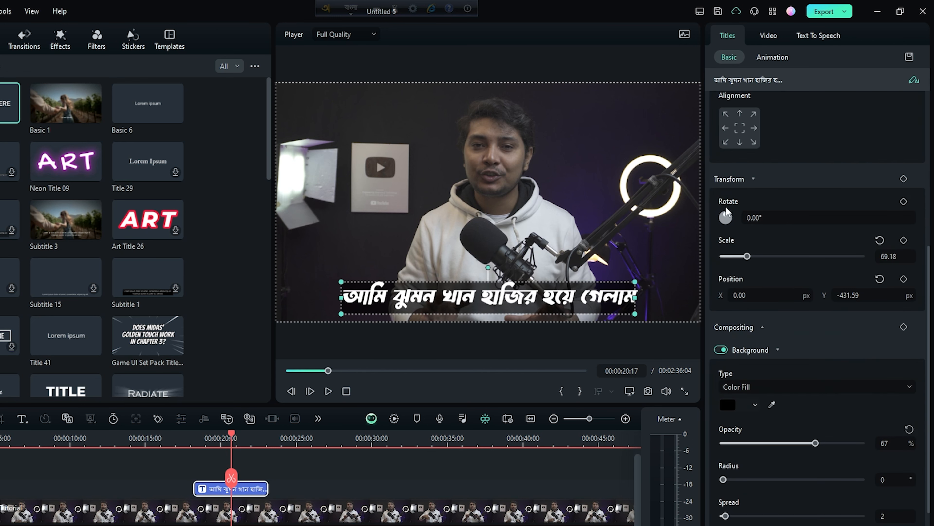
Try the "Appearin..." and "Jump fro..." In animations on the title and reapply "Type Wri..." beside Fade1
{"action": "left_click", "coordinate": [770, 58]}
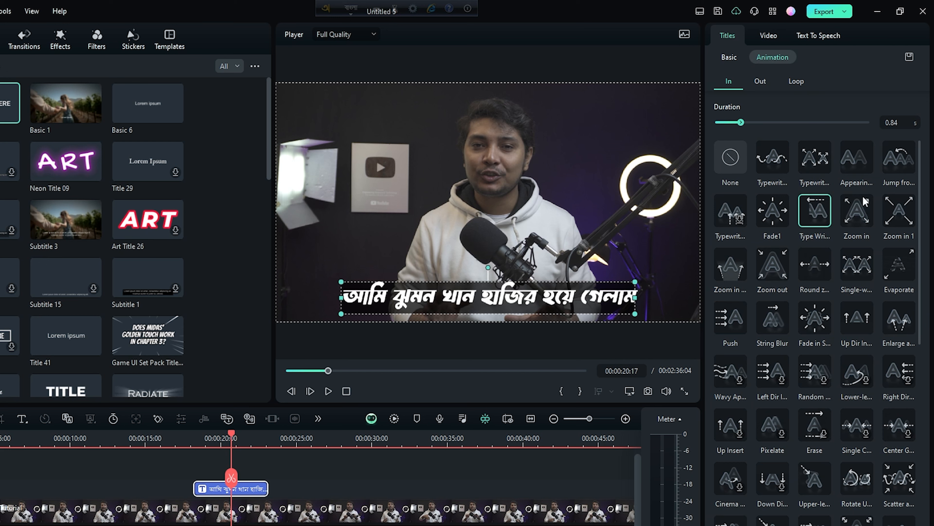
{"action": "left_click", "coordinate": [855, 157]}
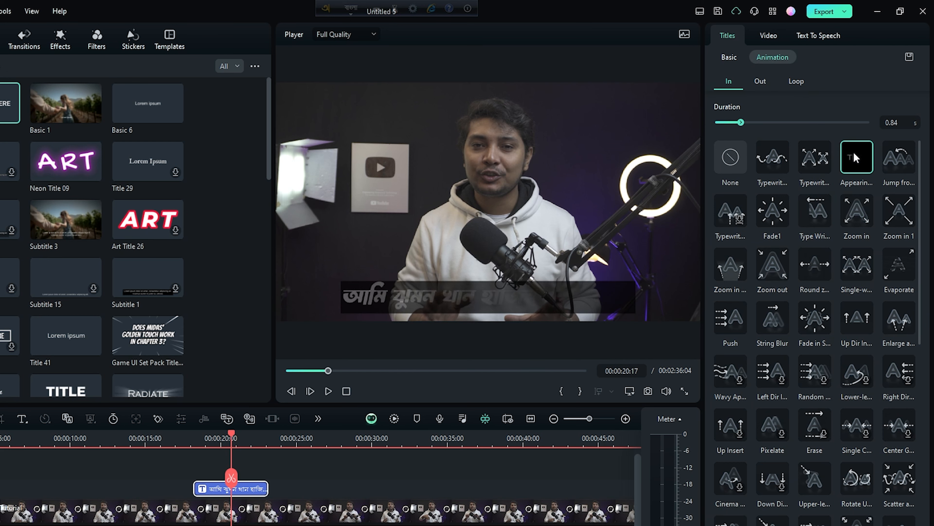
{"action": "left_click", "coordinate": [898, 156]}
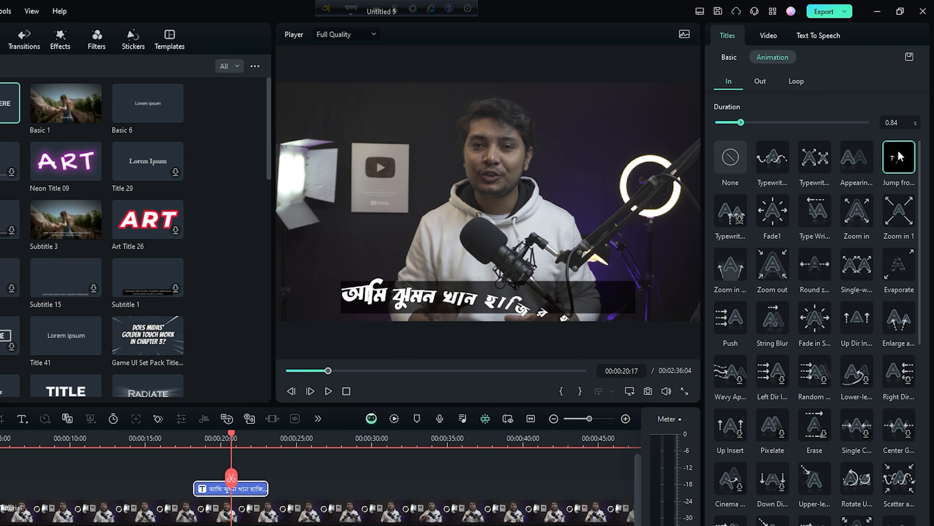
{"action": "left_click", "coordinate": [826, 211]}
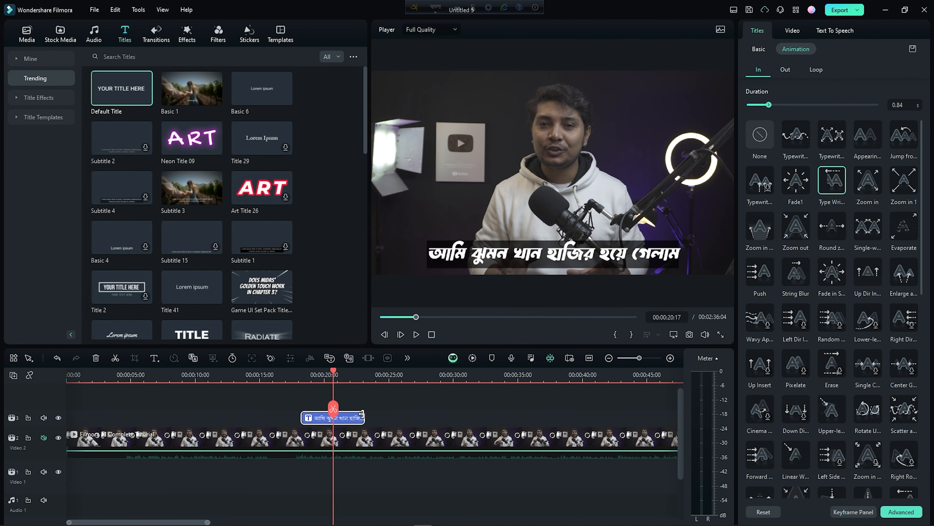
Extend the title clip's end on the timeline past the 1:30 mark and replay the "Type Wri..." animation
{"action": "left_click_drag", "start_coordinate": [361, 414], "coordinate": [590, 411]}
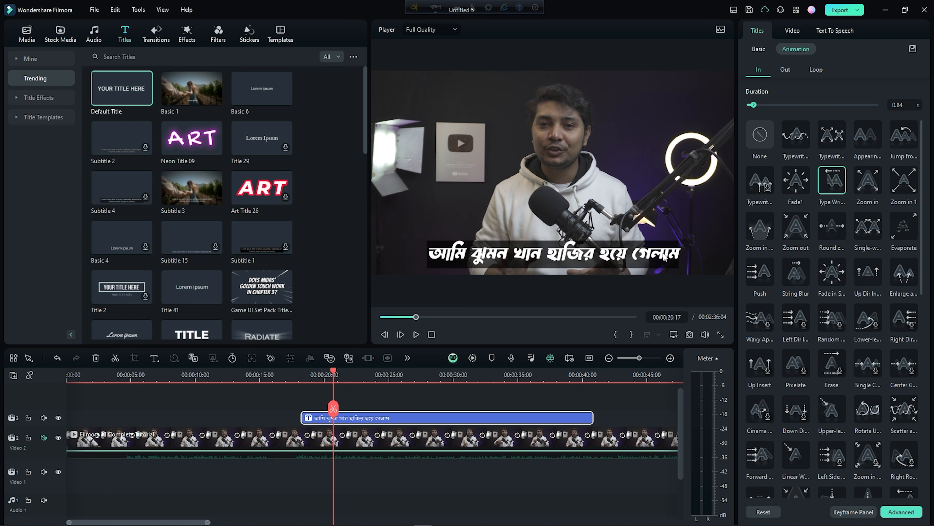
{"action": "left_click", "coordinate": [831, 174]}
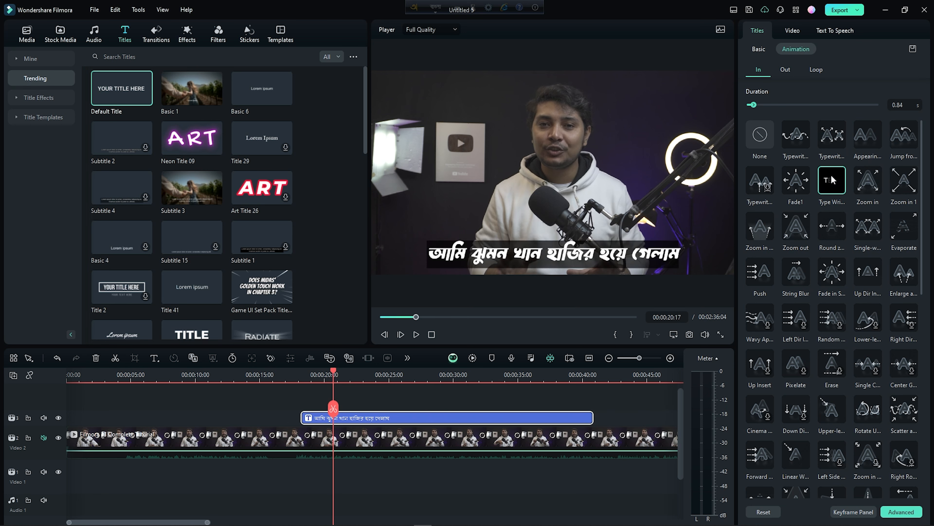
{"action": "left_click_drag", "start_coordinate": [451, 372], "coordinate": [394, 373]}
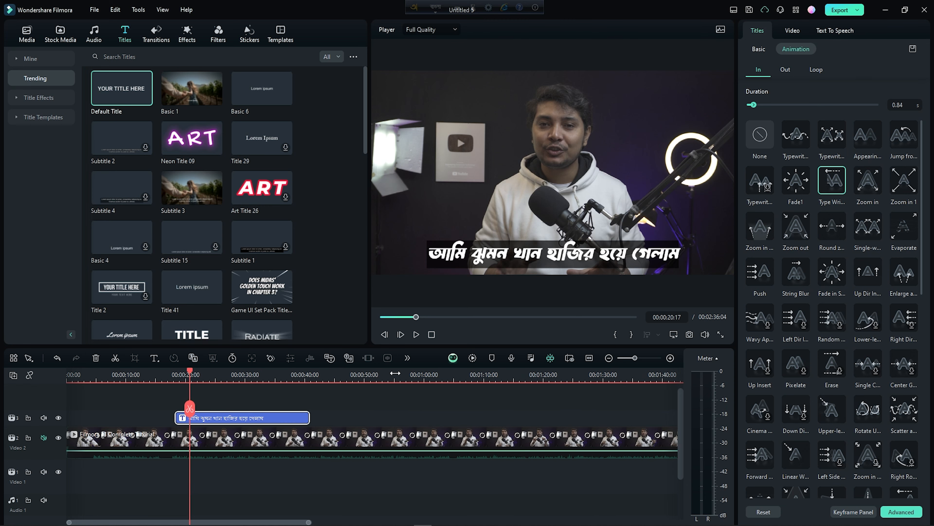
{"action": "left_click_drag", "start_coordinate": [306, 417], "coordinate": [613, 418]}
{"action": "left_click", "coordinate": [827, 181]}
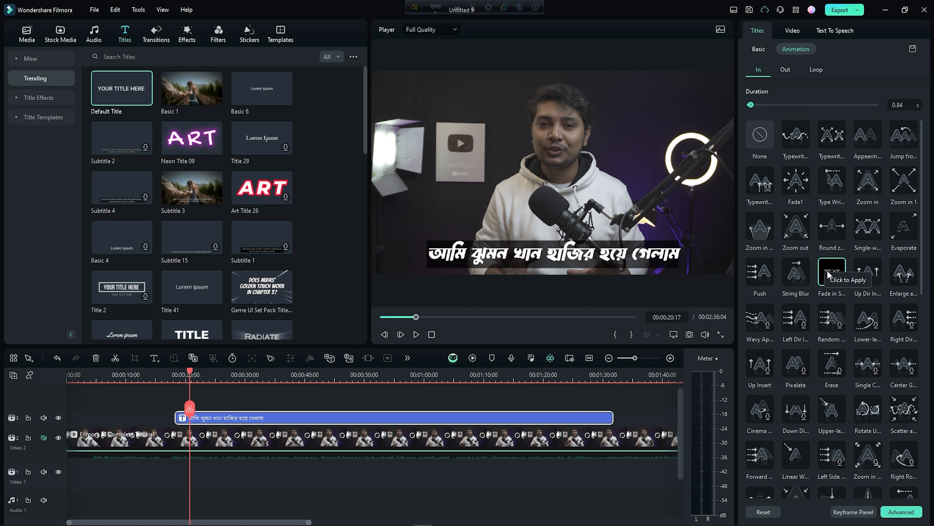
Try other In animations on the title, including "Up Dir In..." and "Enlarge a...", and browse the remaining presets
{"action": "left_click", "coordinate": [867, 270]}
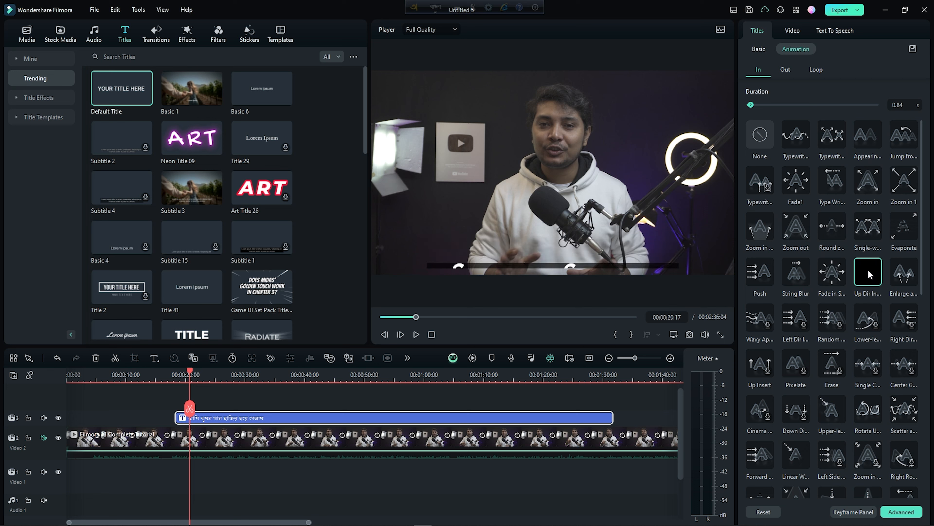
{"action": "left_click", "coordinate": [899, 272]}
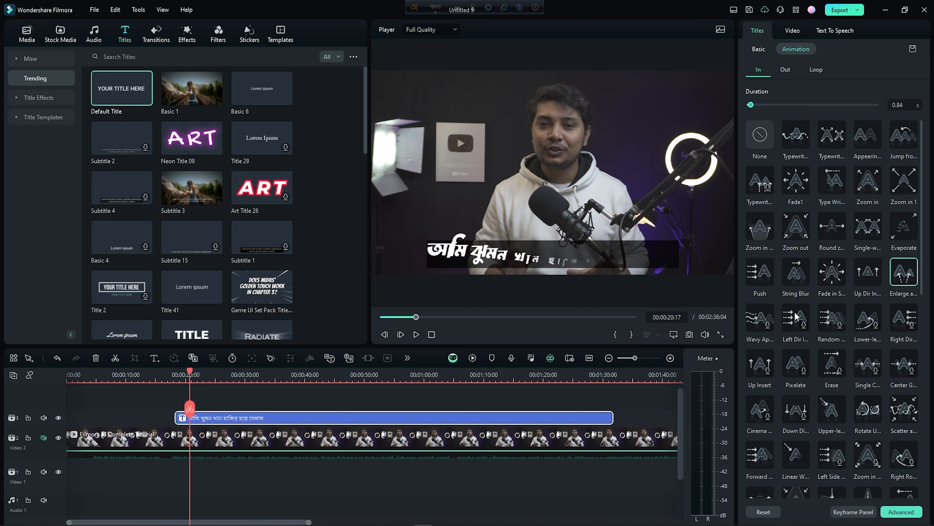
{"action": "left_click", "coordinate": [760, 324]}
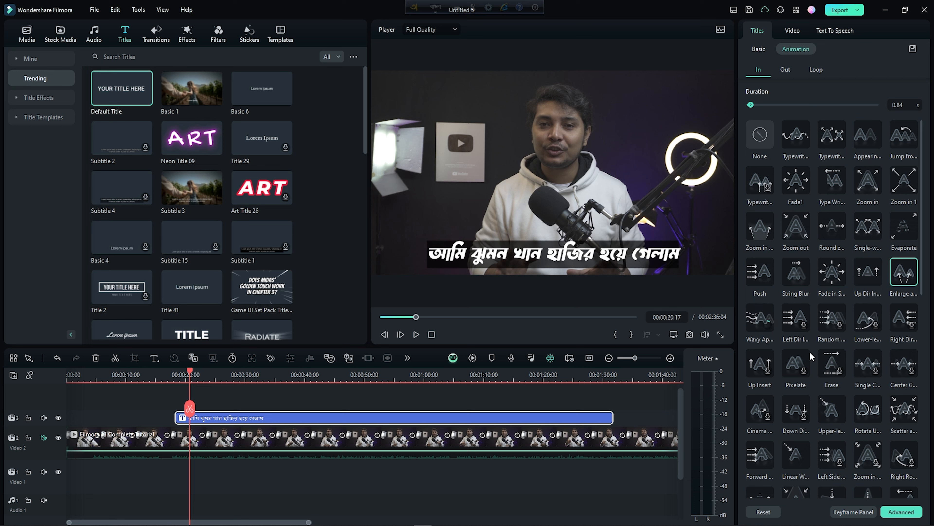
{"action": "scroll", "coordinate": [827, 375], "scroll_direction": "down", "scroll_amount": 5}
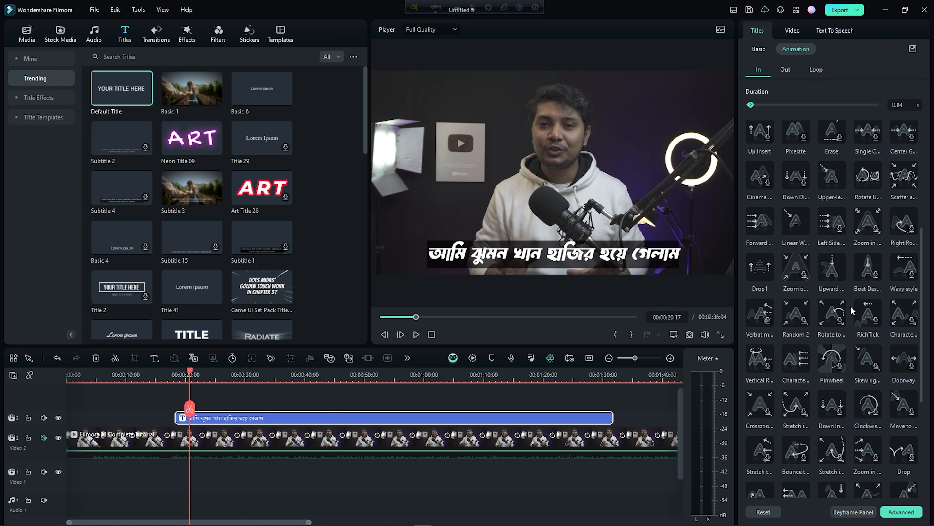
{"action": "left_click", "coordinate": [831, 264]}
{"action": "scroll", "coordinate": [857, 293], "scroll_direction": "down", "scroll_amount": 4}
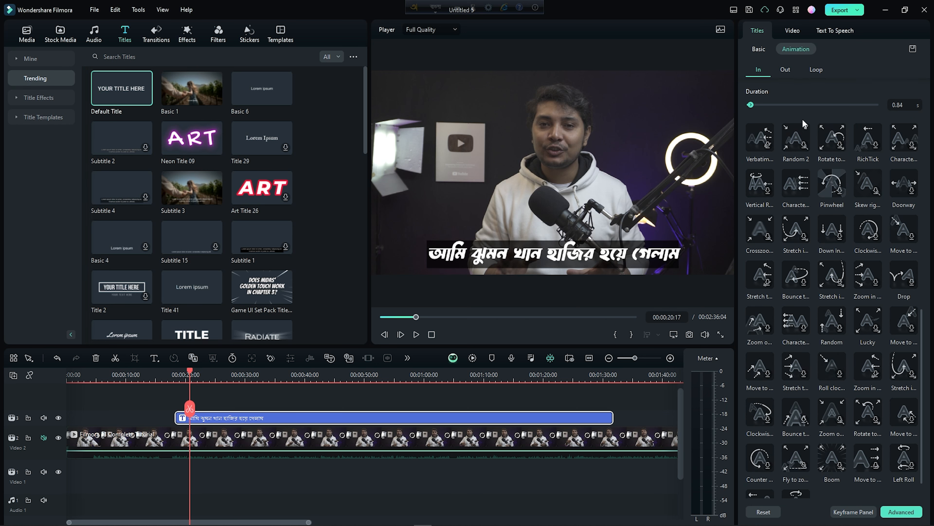
Try the "Single-w..." Out animation on the title and apply the "Typewrit..." one beside None
{"action": "left_click", "coordinate": [784, 70]}
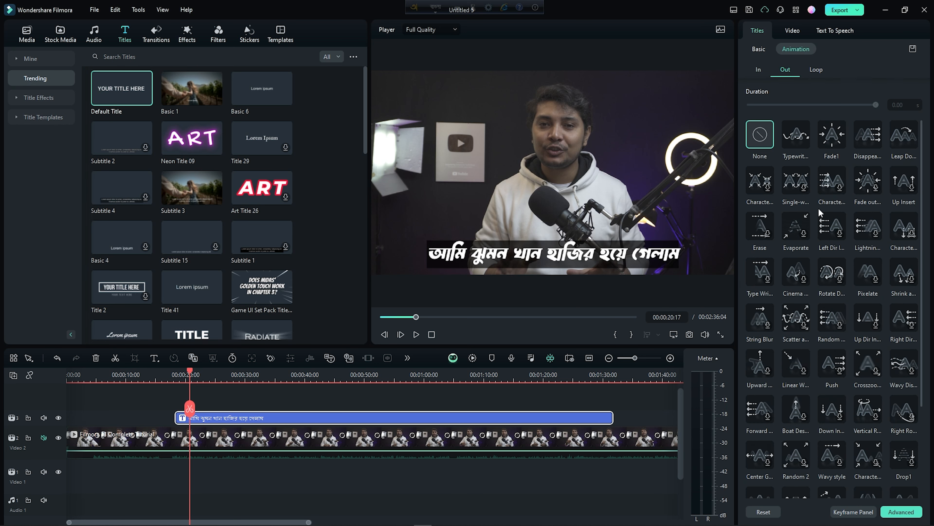
{"action": "left_click", "coordinate": [797, 181]}
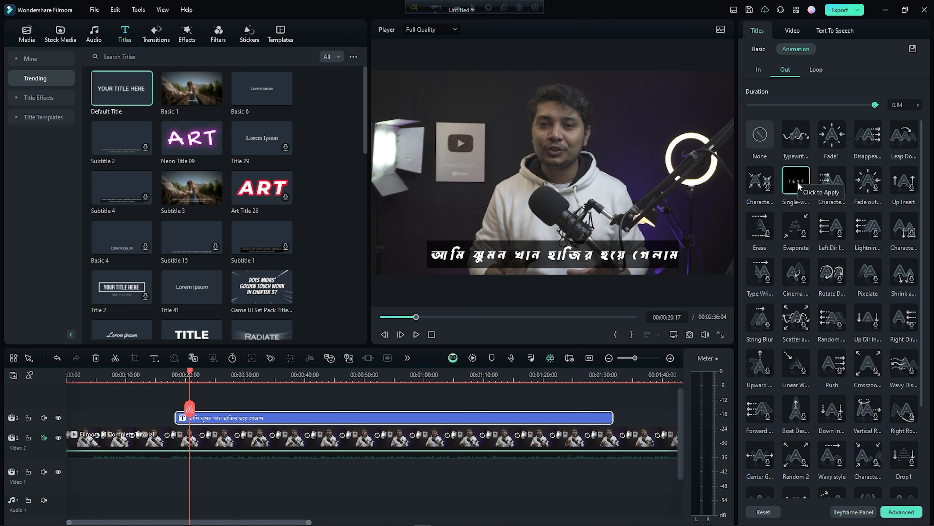
{"action": "left_click", "coordinate": [797, 135]}
Play the title from its beginning and shorten its clip to end just before the 30-second mark
{"action": "left_click_drag", "start_coordinate": [179, 375], "coordinate": [173, 376]}
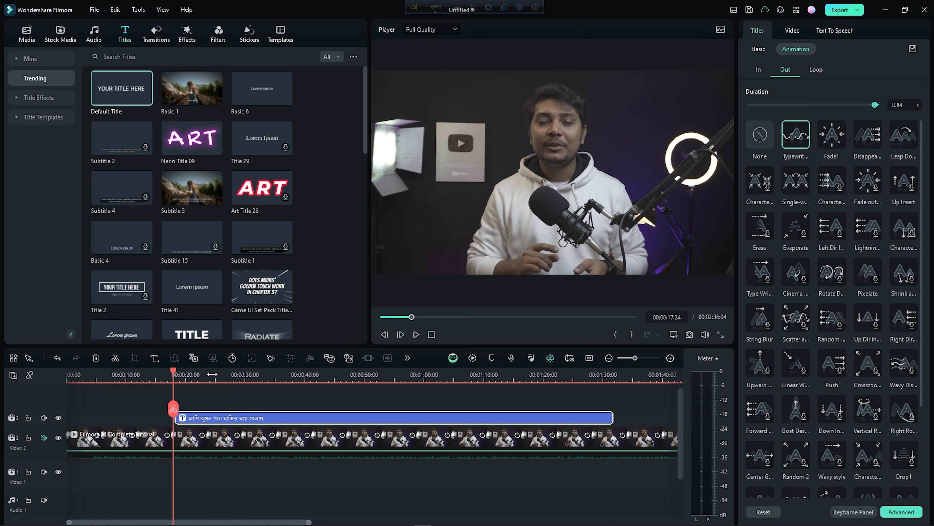
{"action": "left_click", "coordinate": [417, 334]}
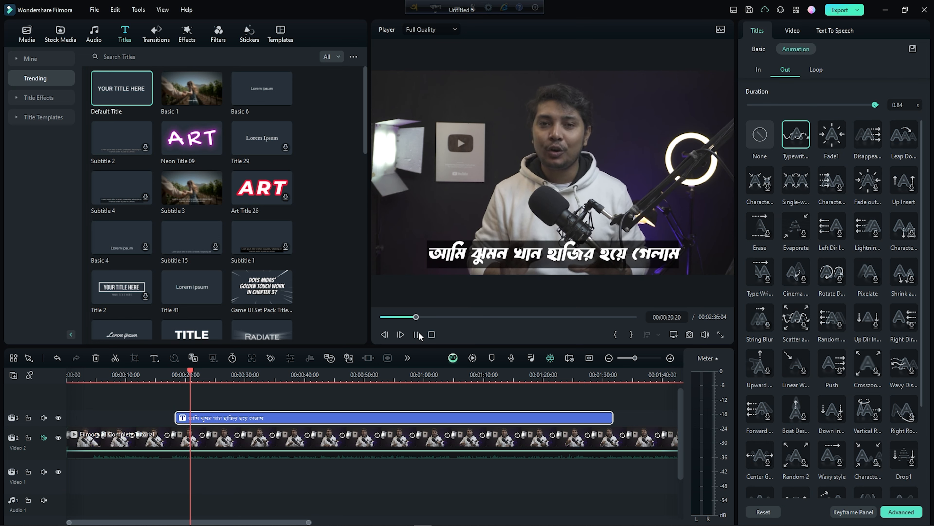
{"action": "left_click_drag", "start_coordinate": [613, 417], "coordinate": [237, 417]}
{"action": "left_click", "coordinate": [416, 334]}
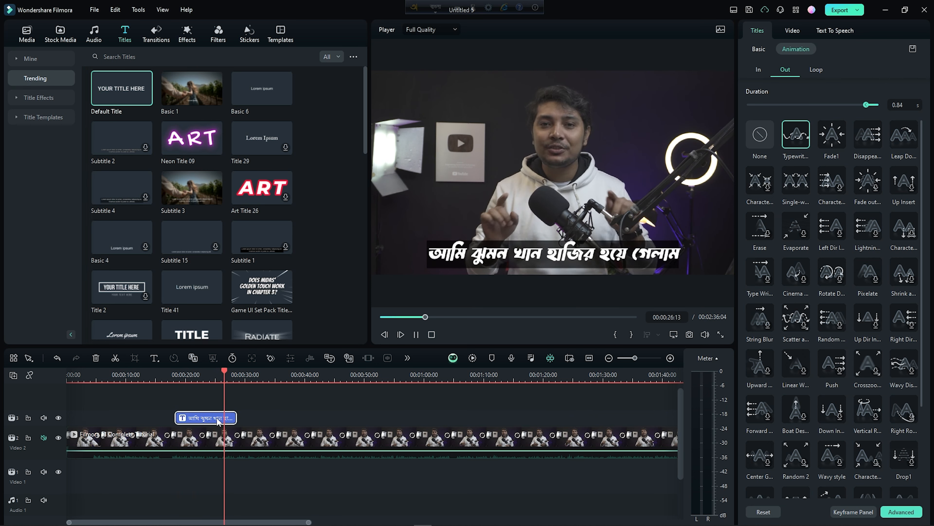
{"action": "left_click", "coordinate": [204, 377]}
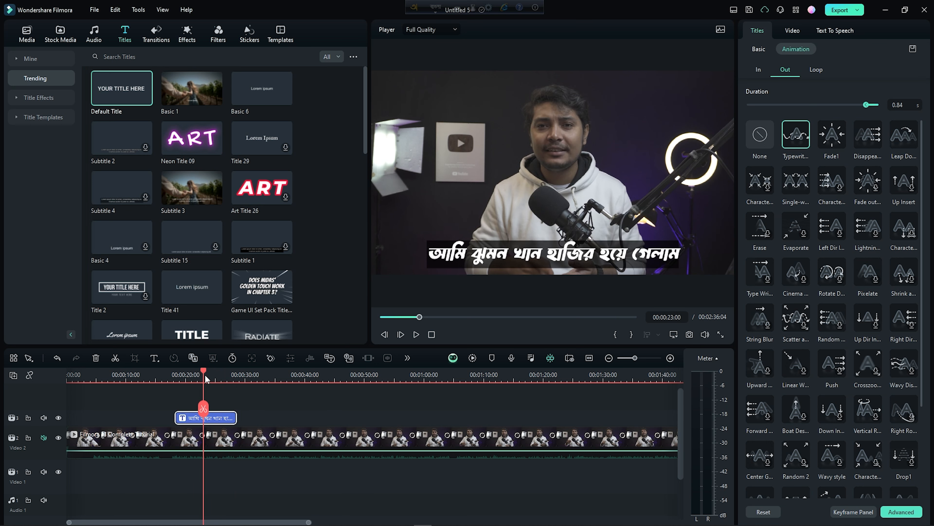